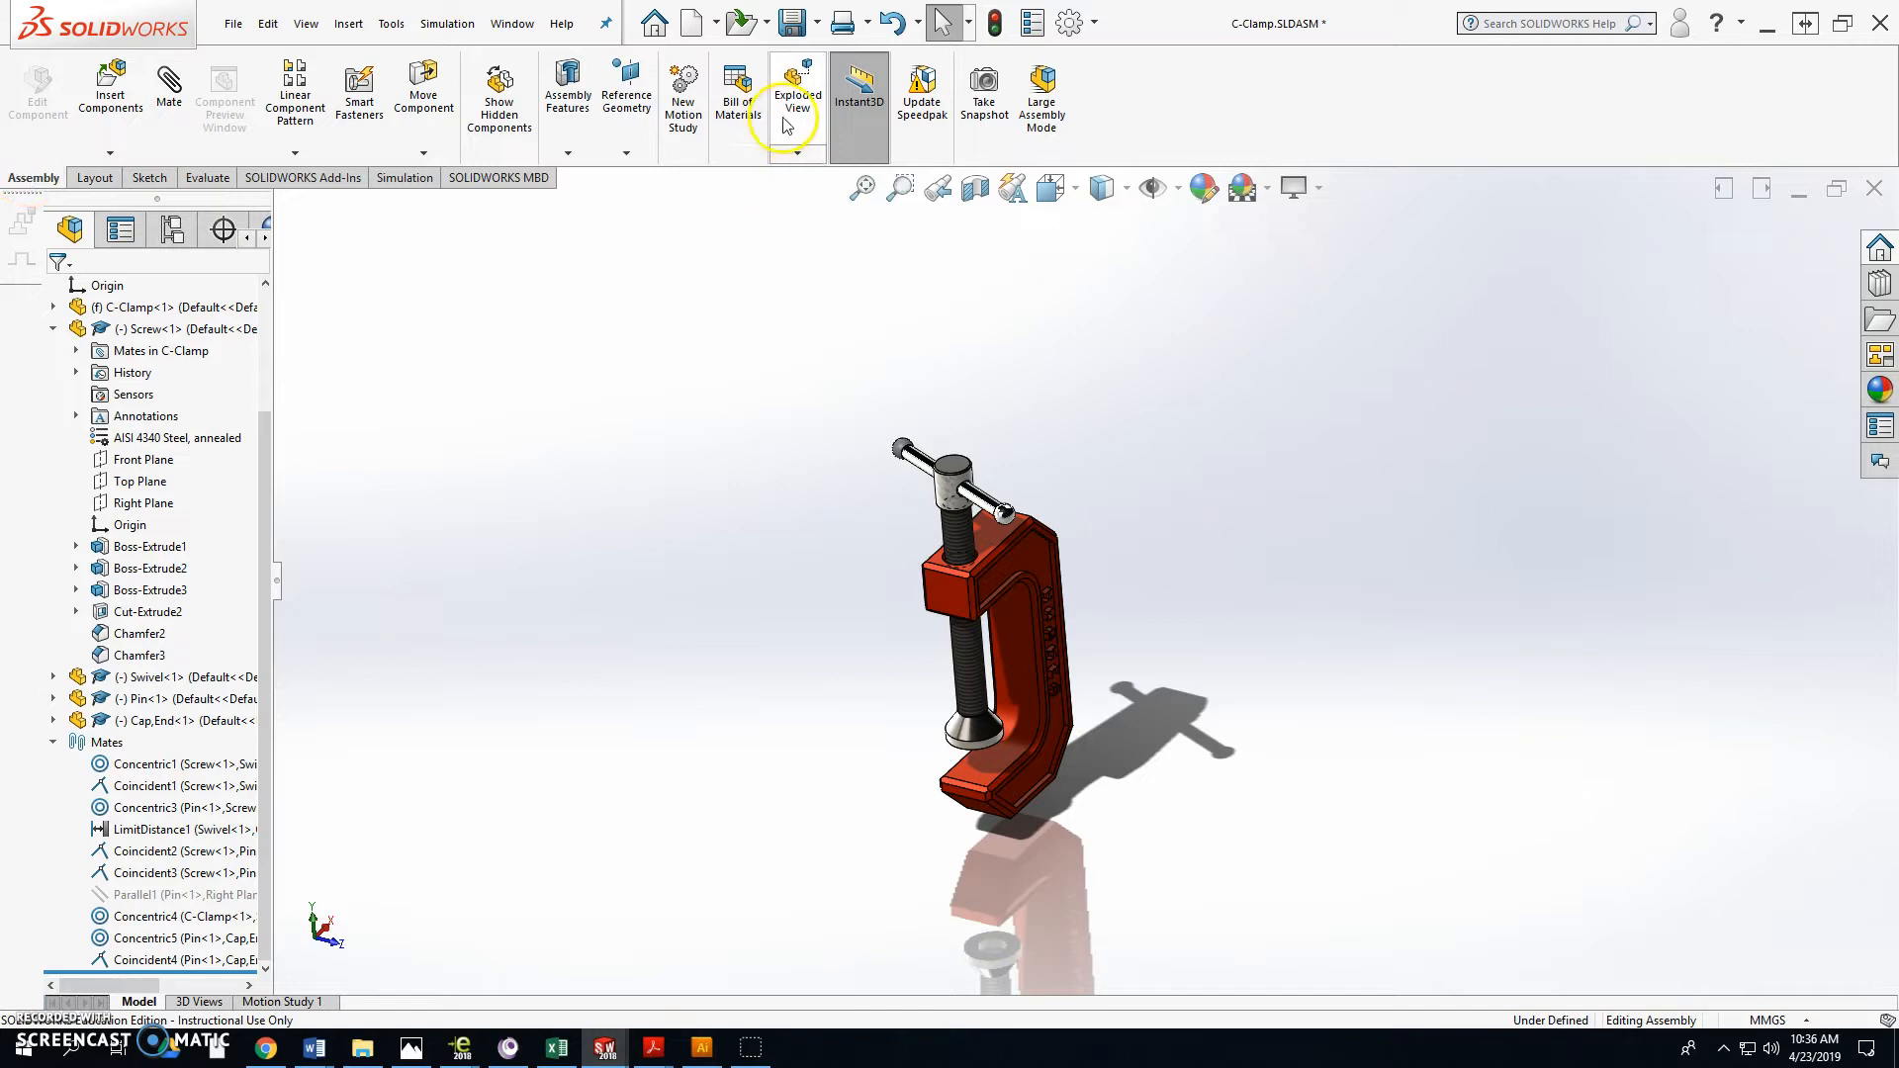
Step: Create an exploded view and move the screw, pin and end cap together about 82 mm upward along Y, out of the clamp
left_click(798, 99)
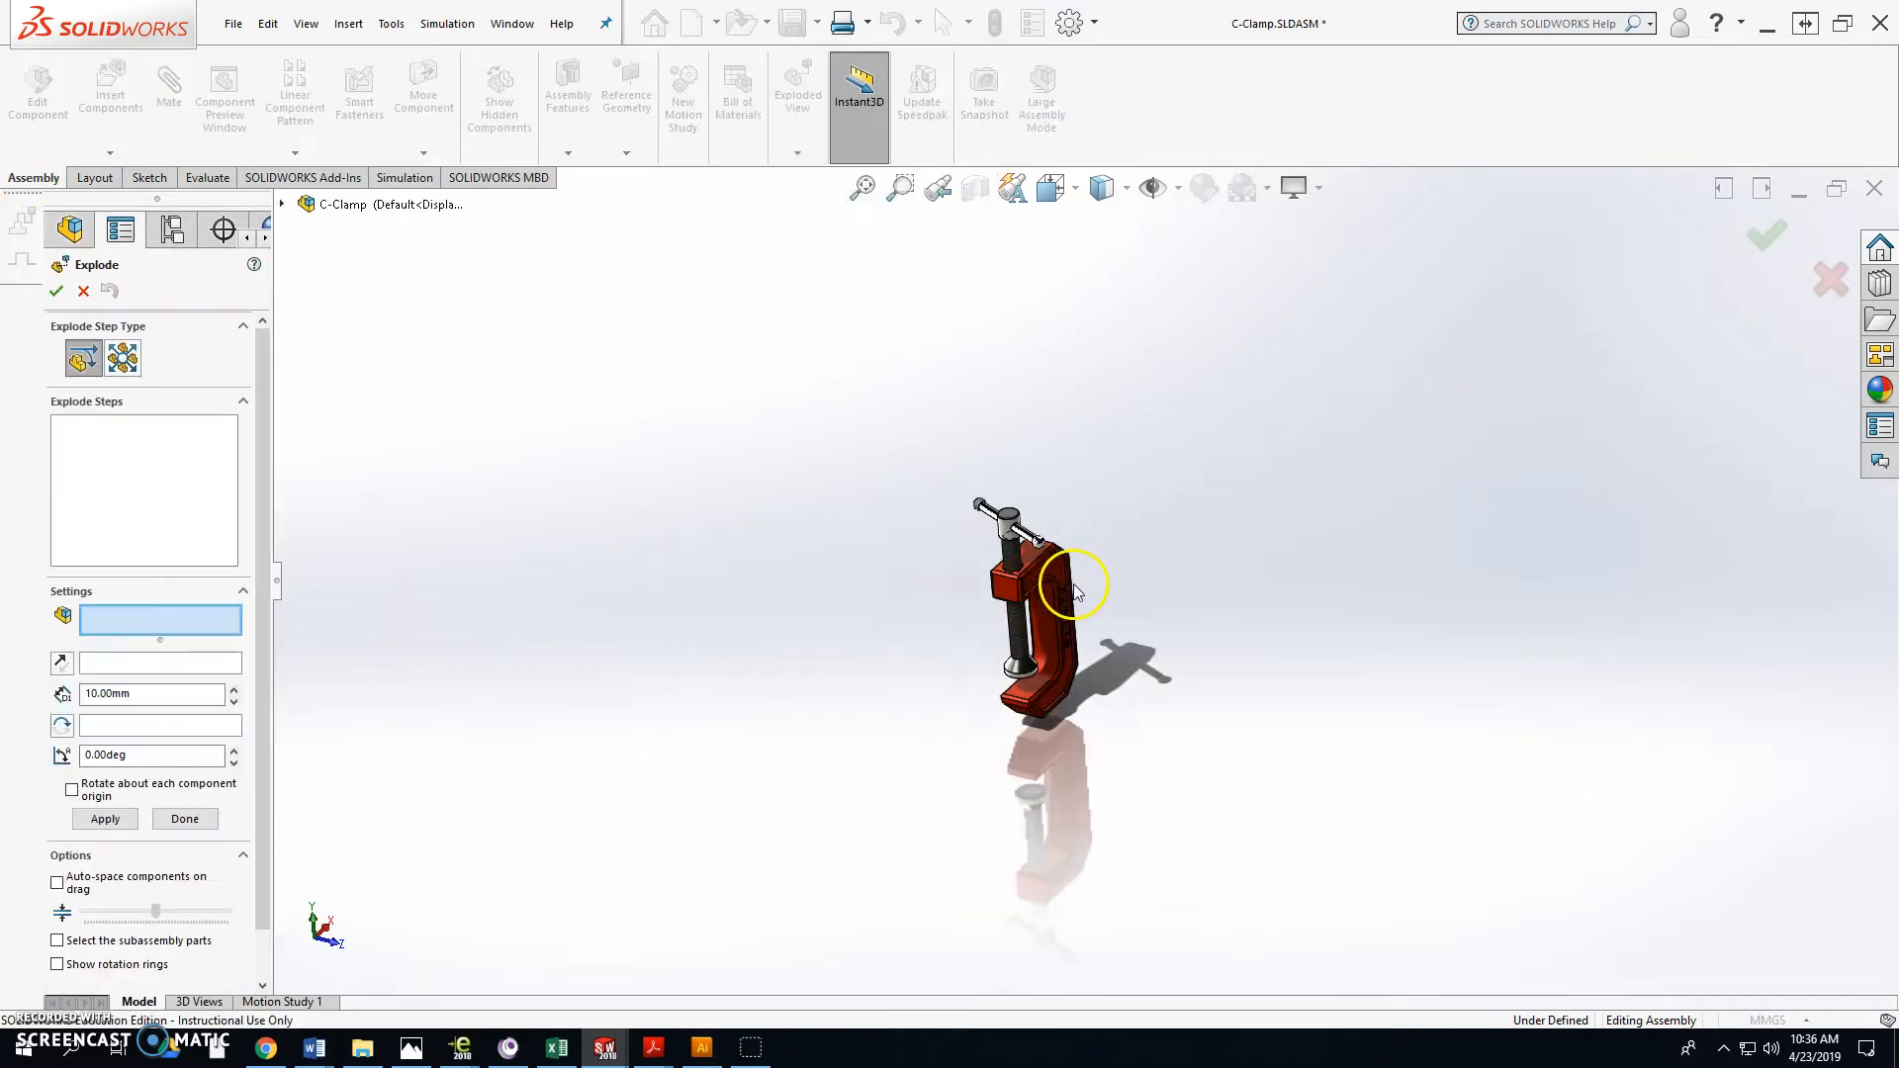
scroll(1076, 591, "down", 2)
middle_click_drag(1092, 565, 1098, 514)
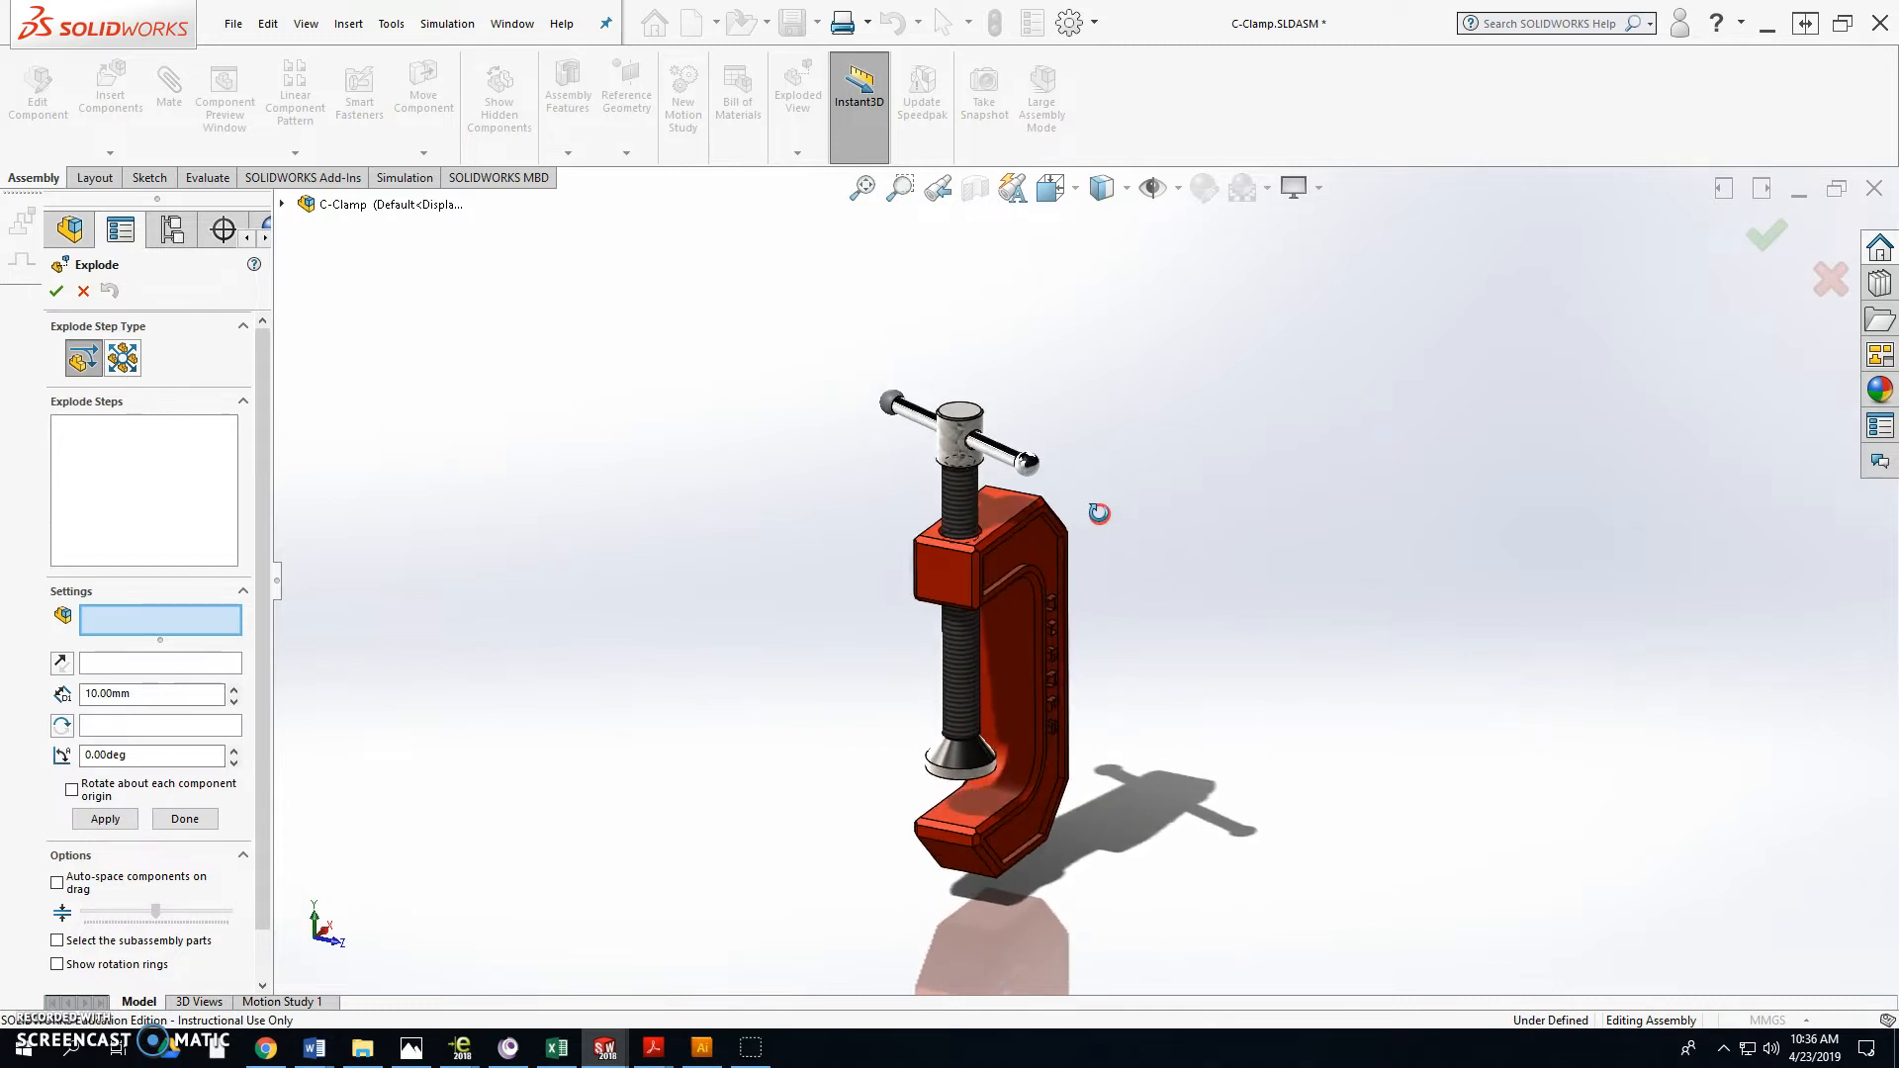
scroll(950, 490, "down", 3)
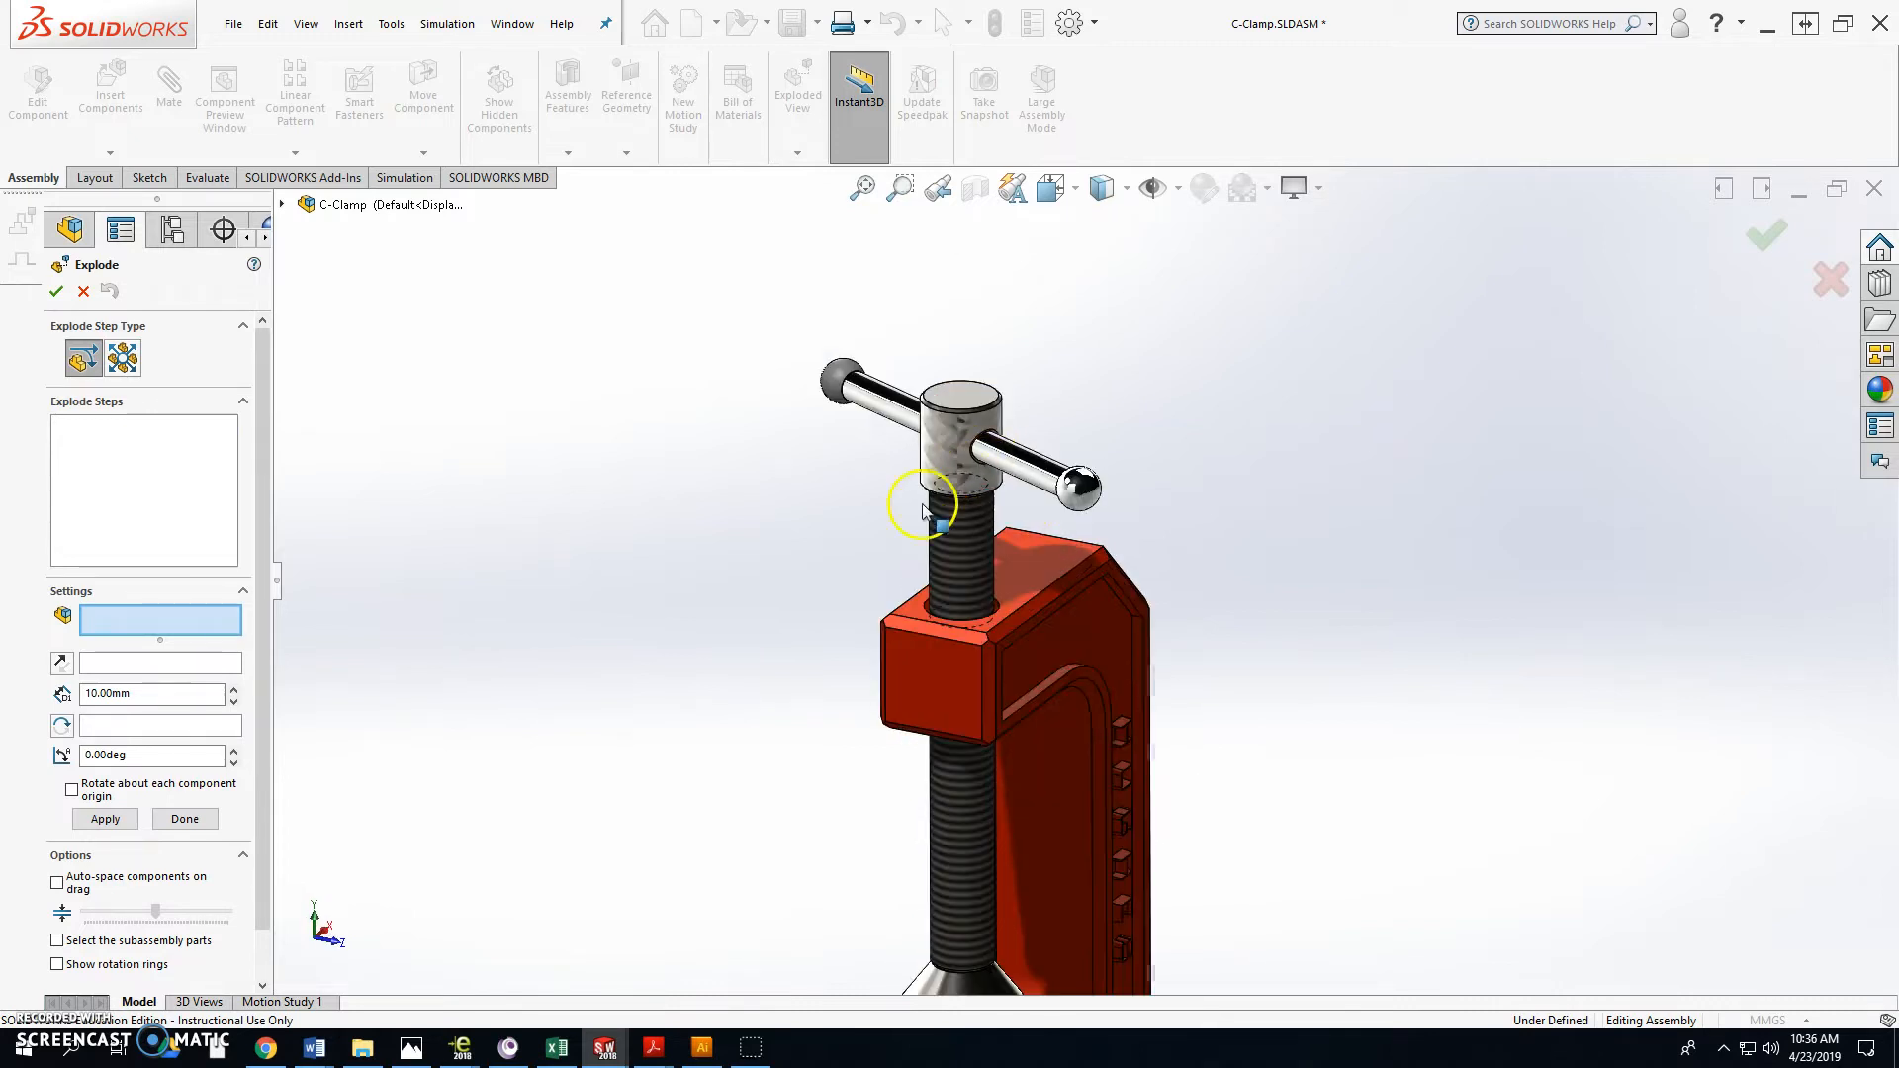
left_click(985, 564)
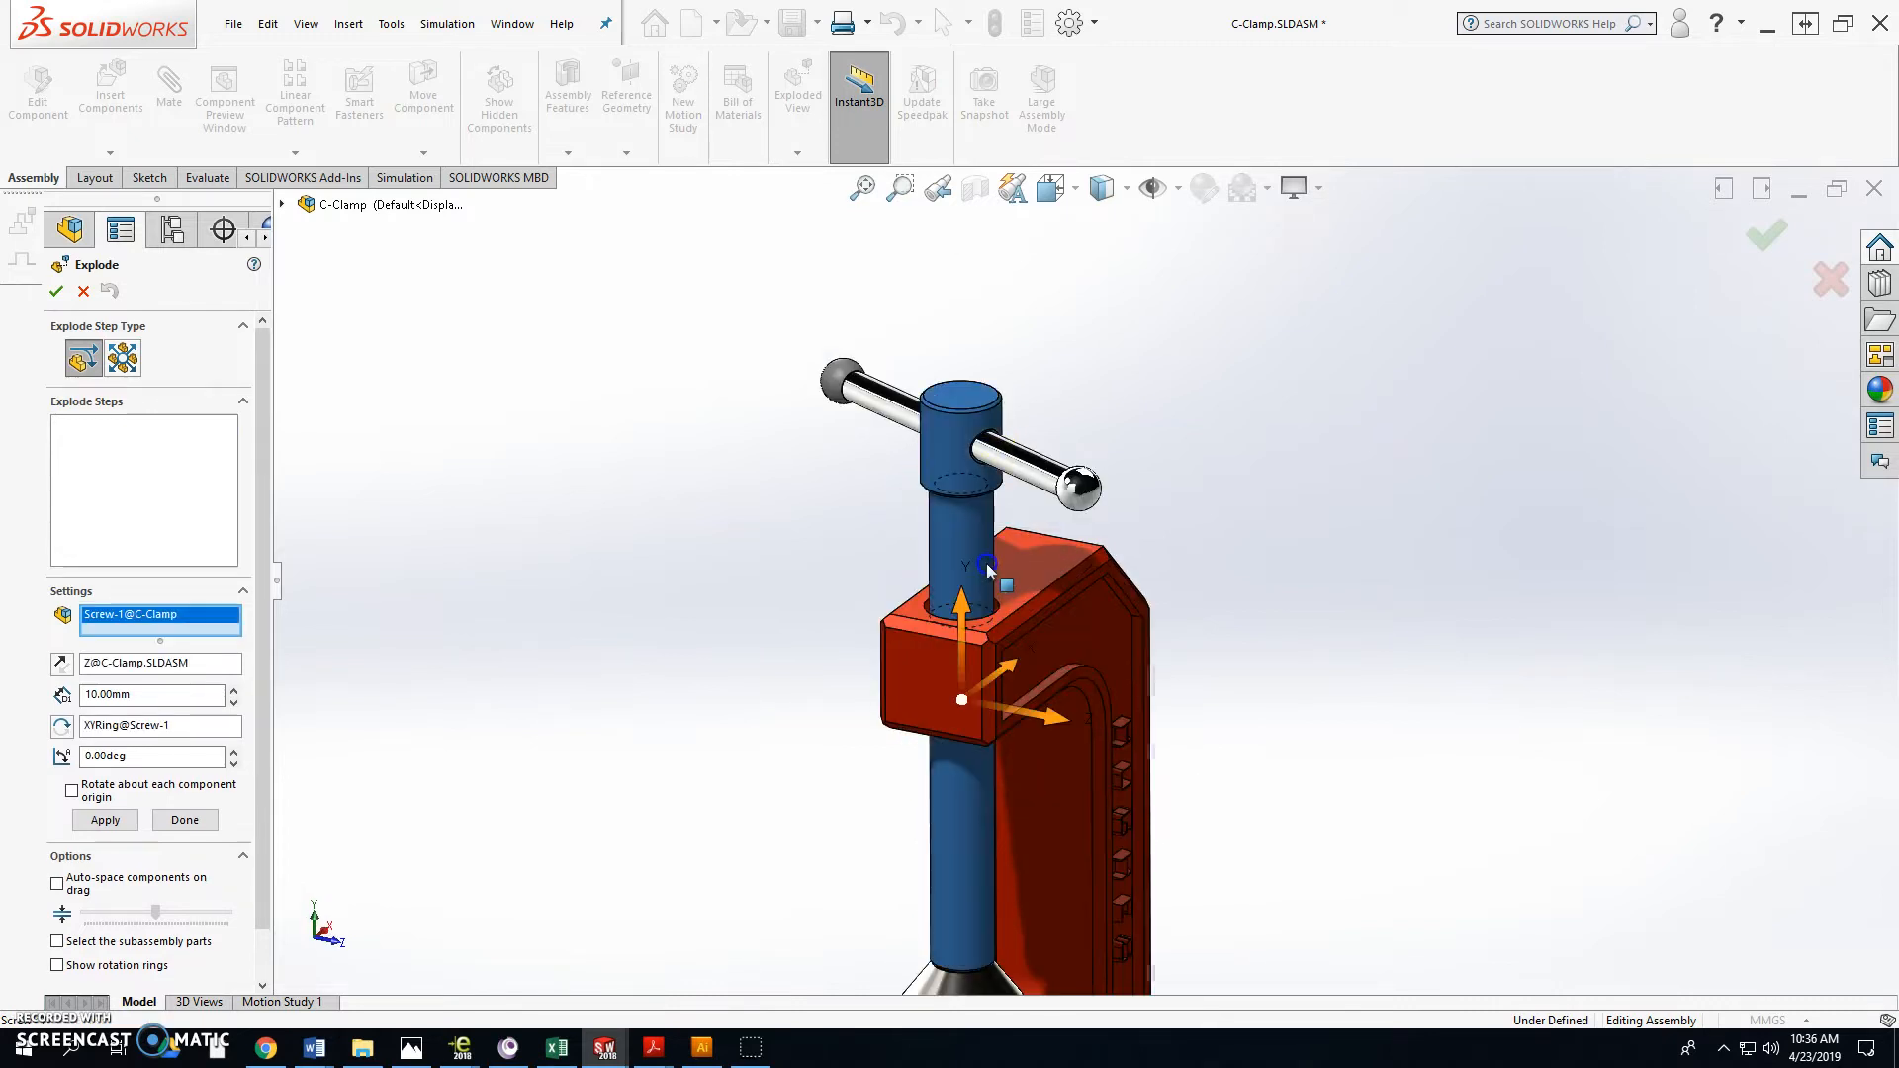
left_click(1018, 459)
left_click(836, 376)
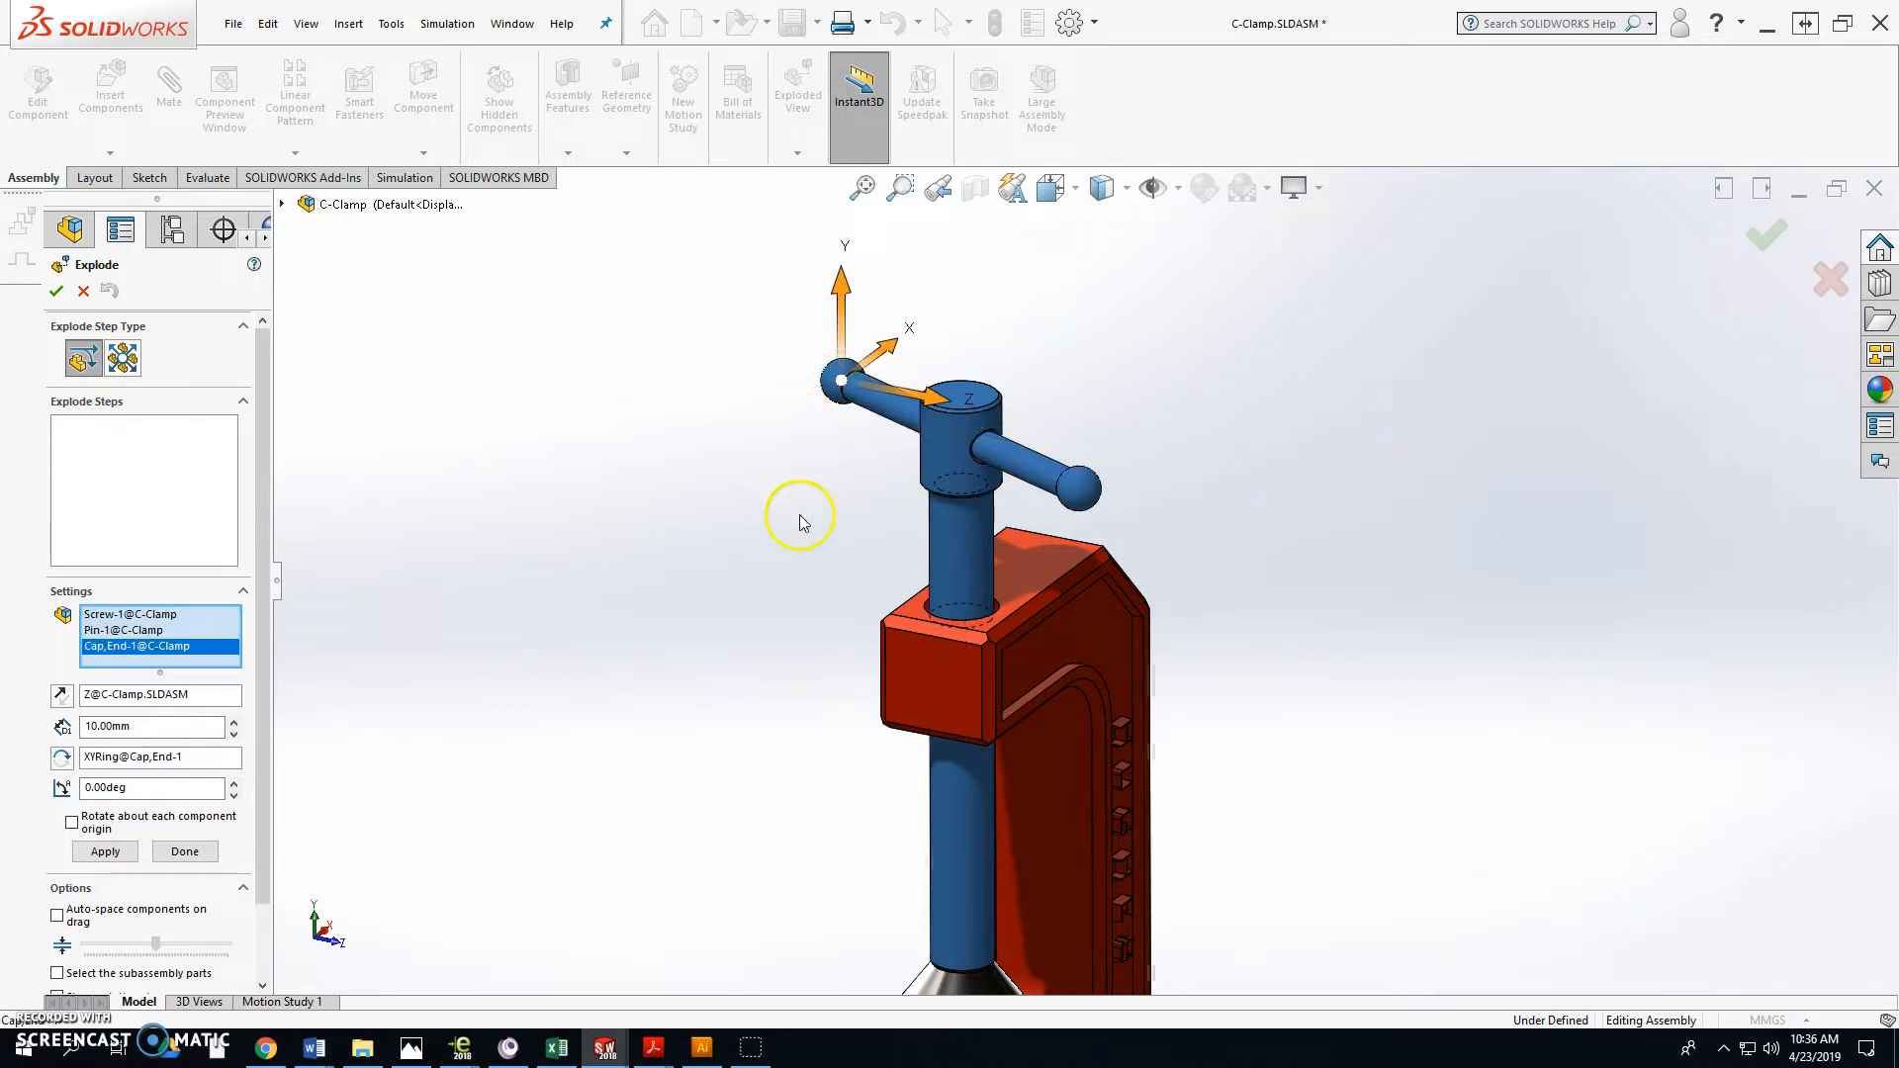
middle_click_drag(794, 420, 818, 471)
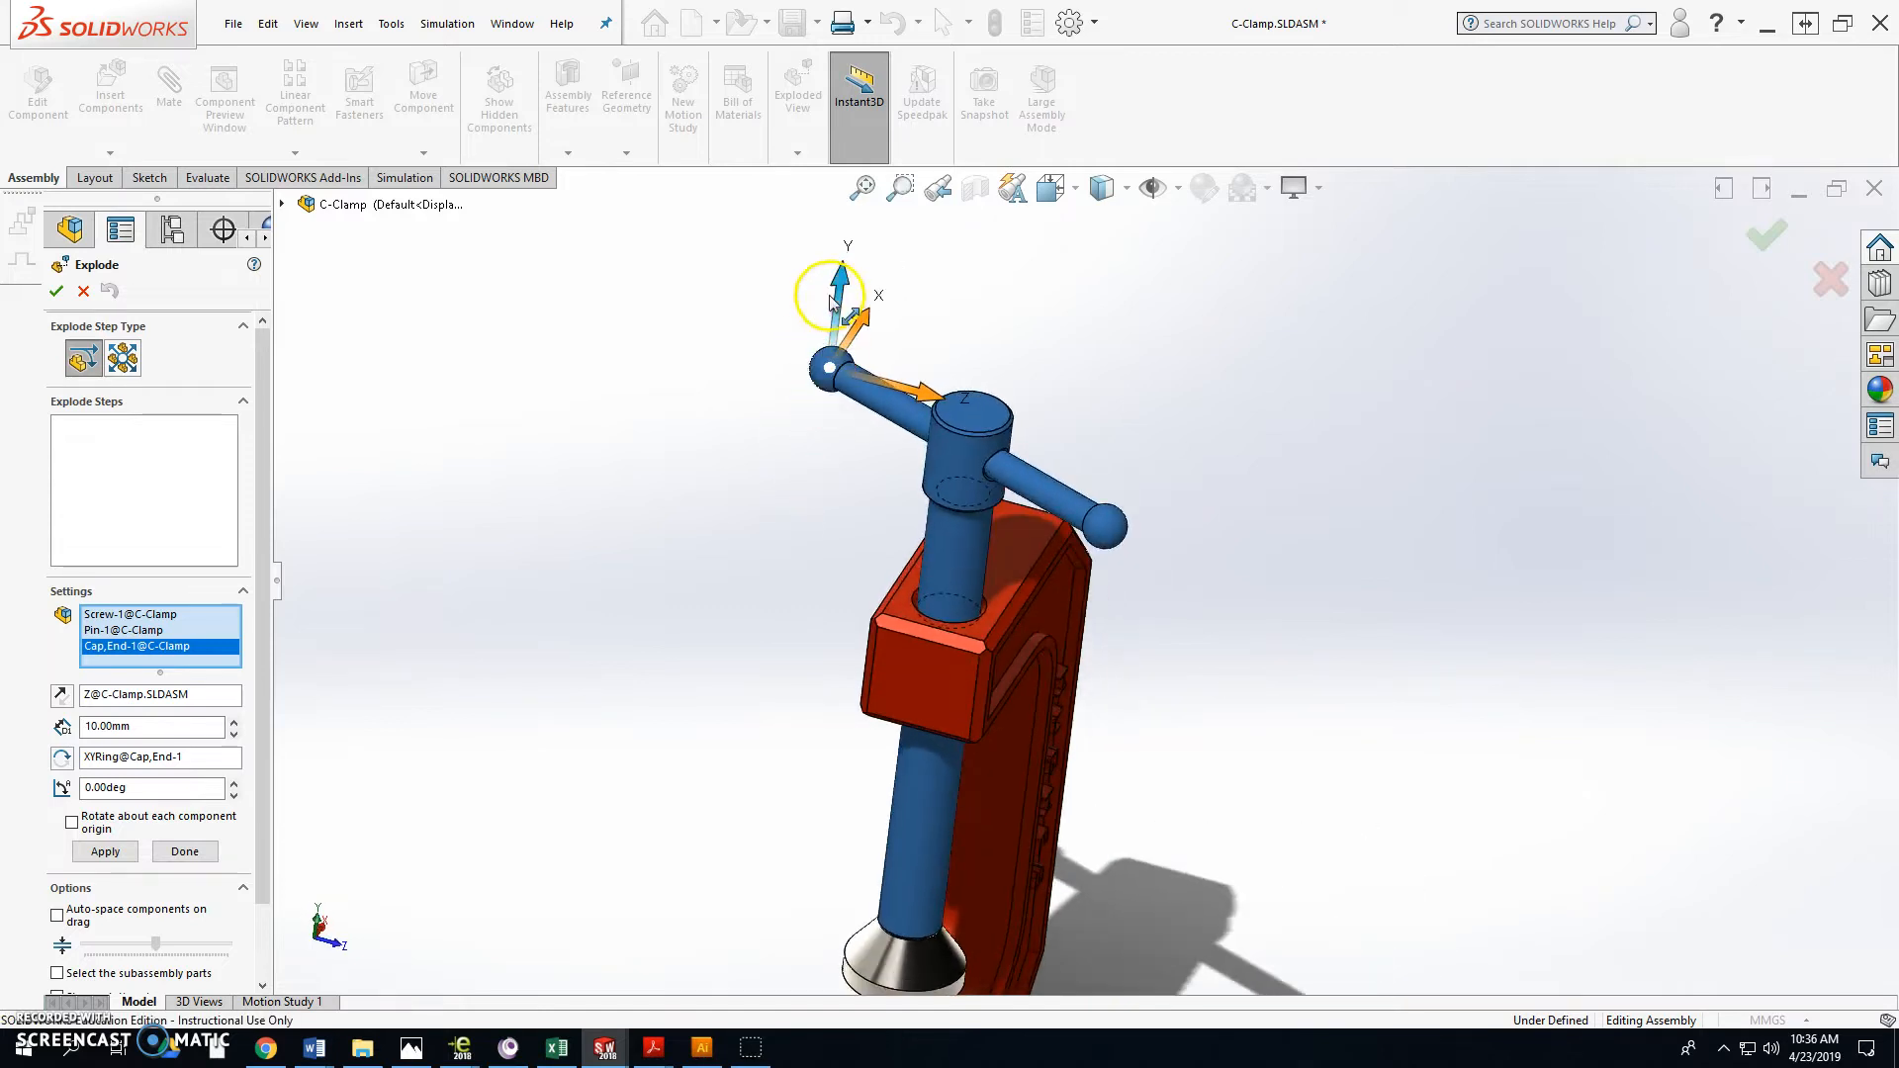
left_click_drag(840, 301, 890, 2)
scroll(1092, 514, "up", 5)
left_click_drag(1018, 333, 1012, 271)
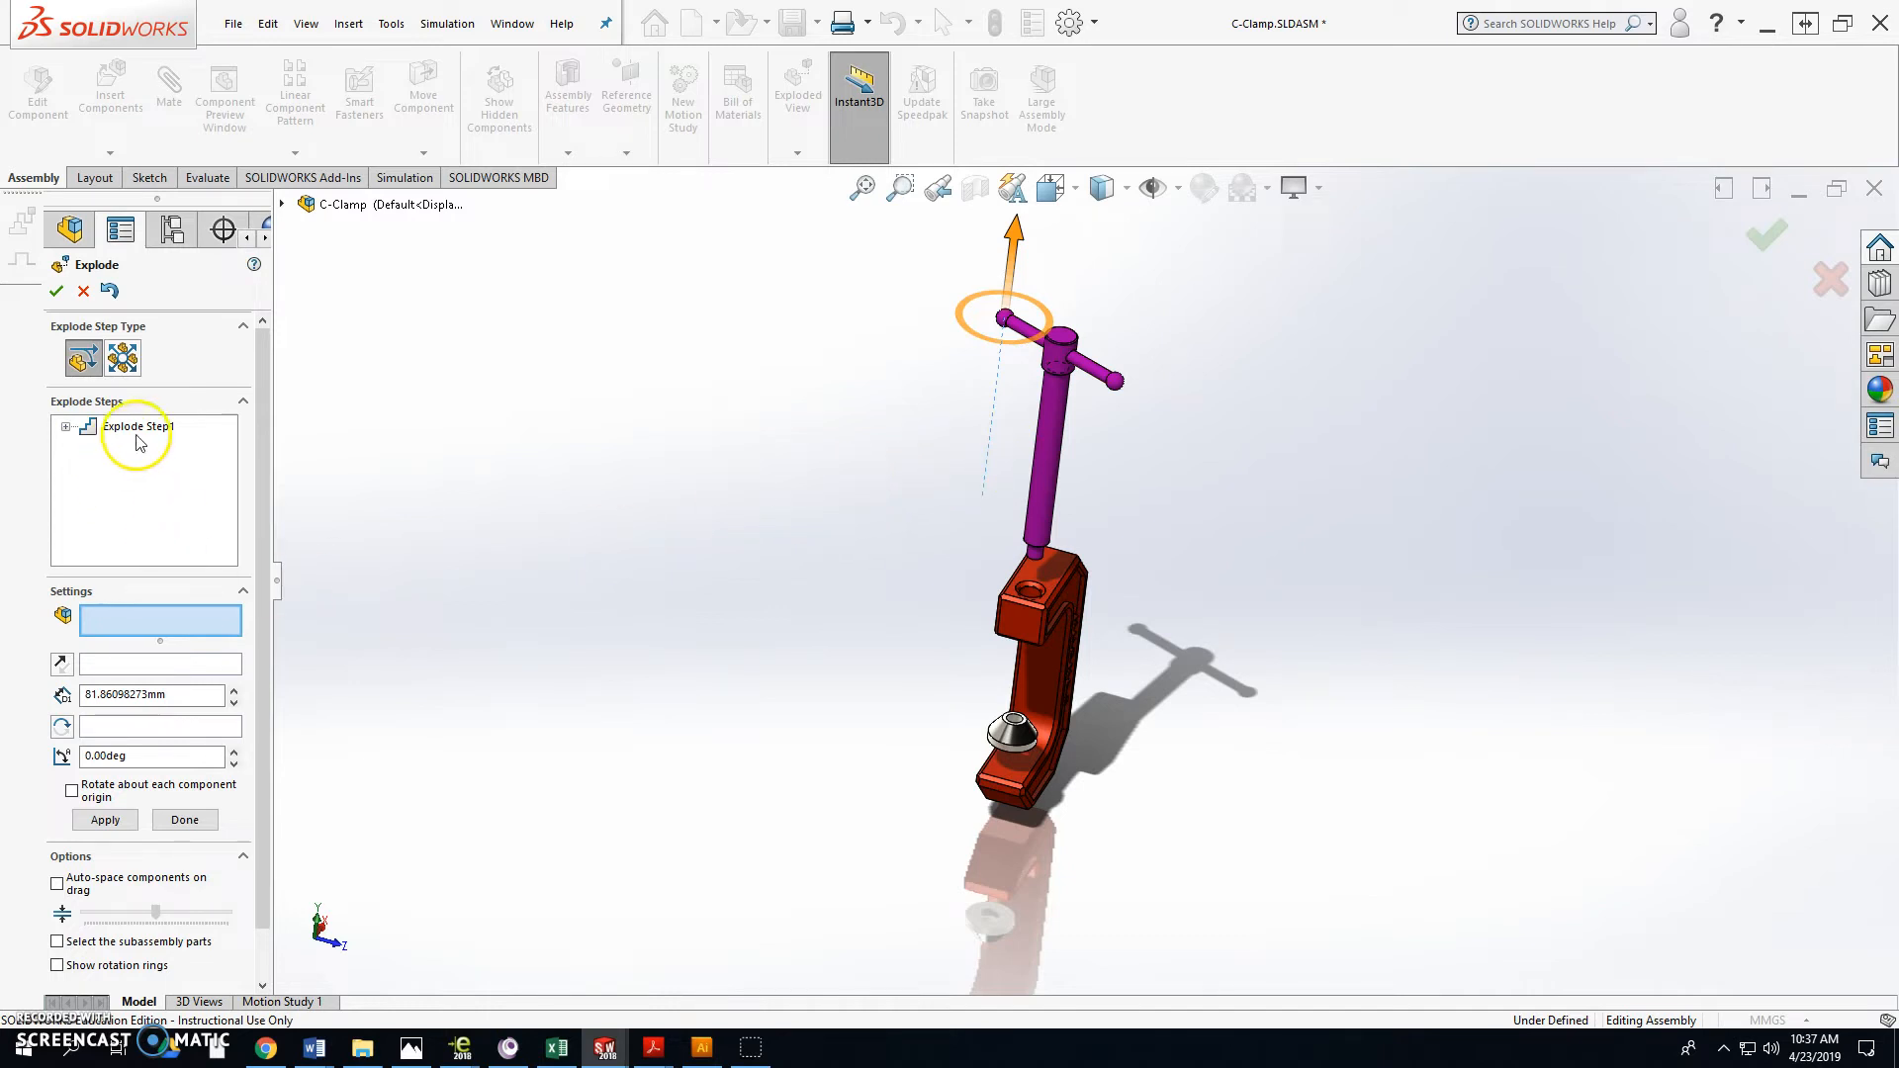
left_click(579, 483)
Step: Select the handle pin for a new explode step and align its move direction with the pin's own axis
scroll(1303, 380, "up", 1)
scroll(1029, 479, "down", 3)
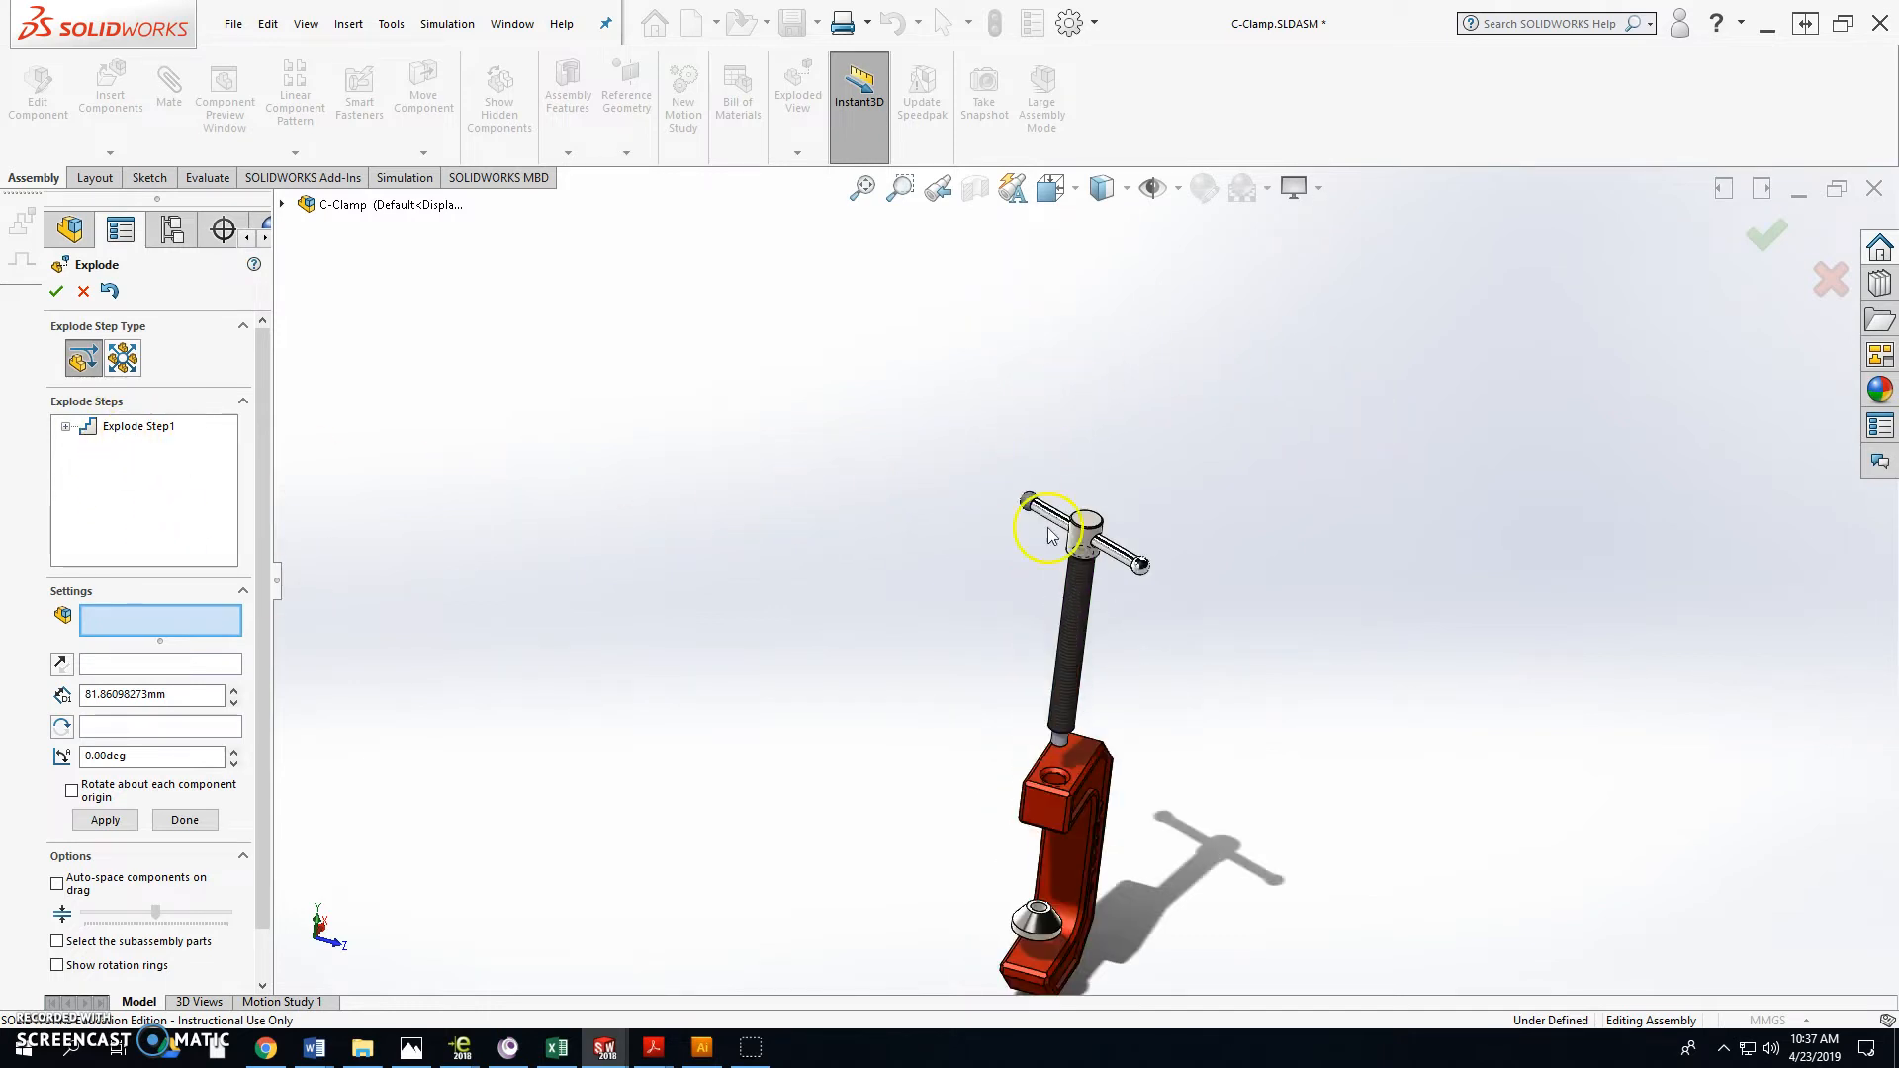
middle_click_drag(1147, 660, 1154, 607)
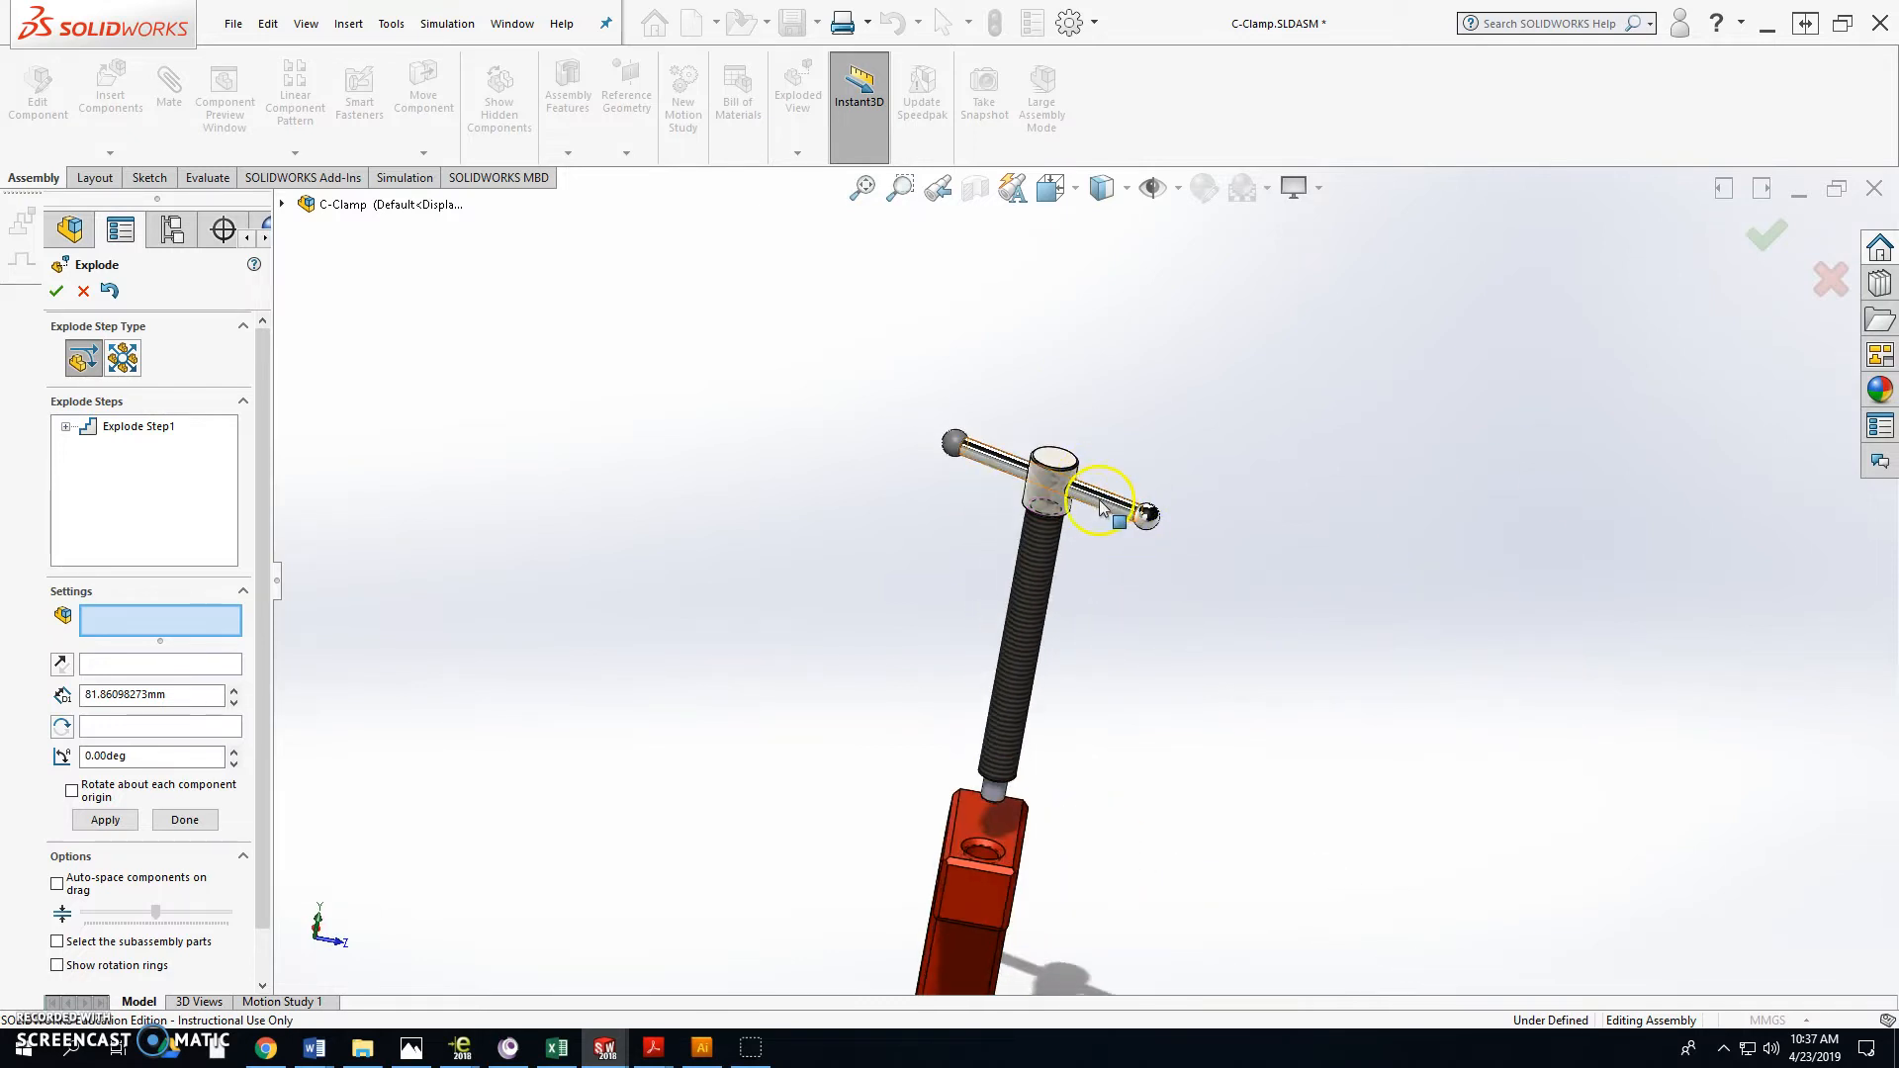
scroll(1095, 524, "down", 3)
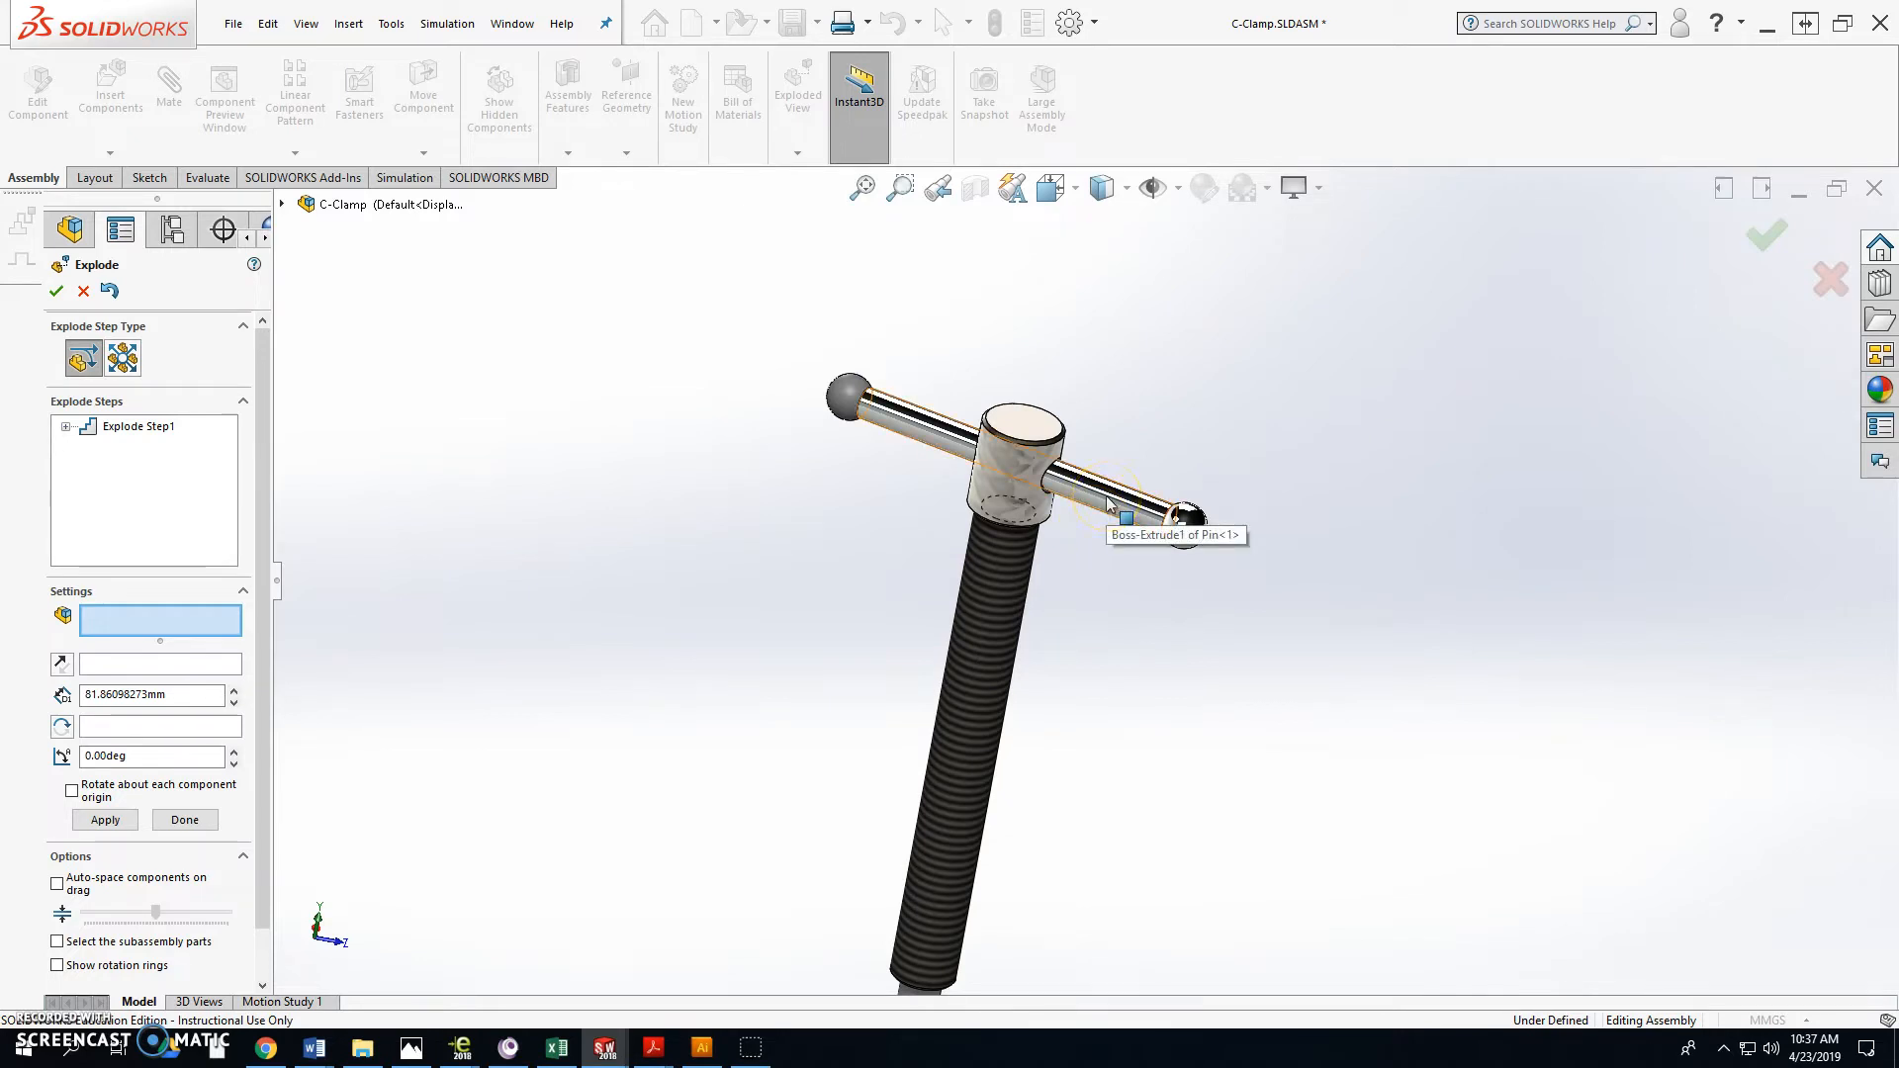
left_click(1109, 505)
middle_click_drag(1059, 589, 1048, 703)
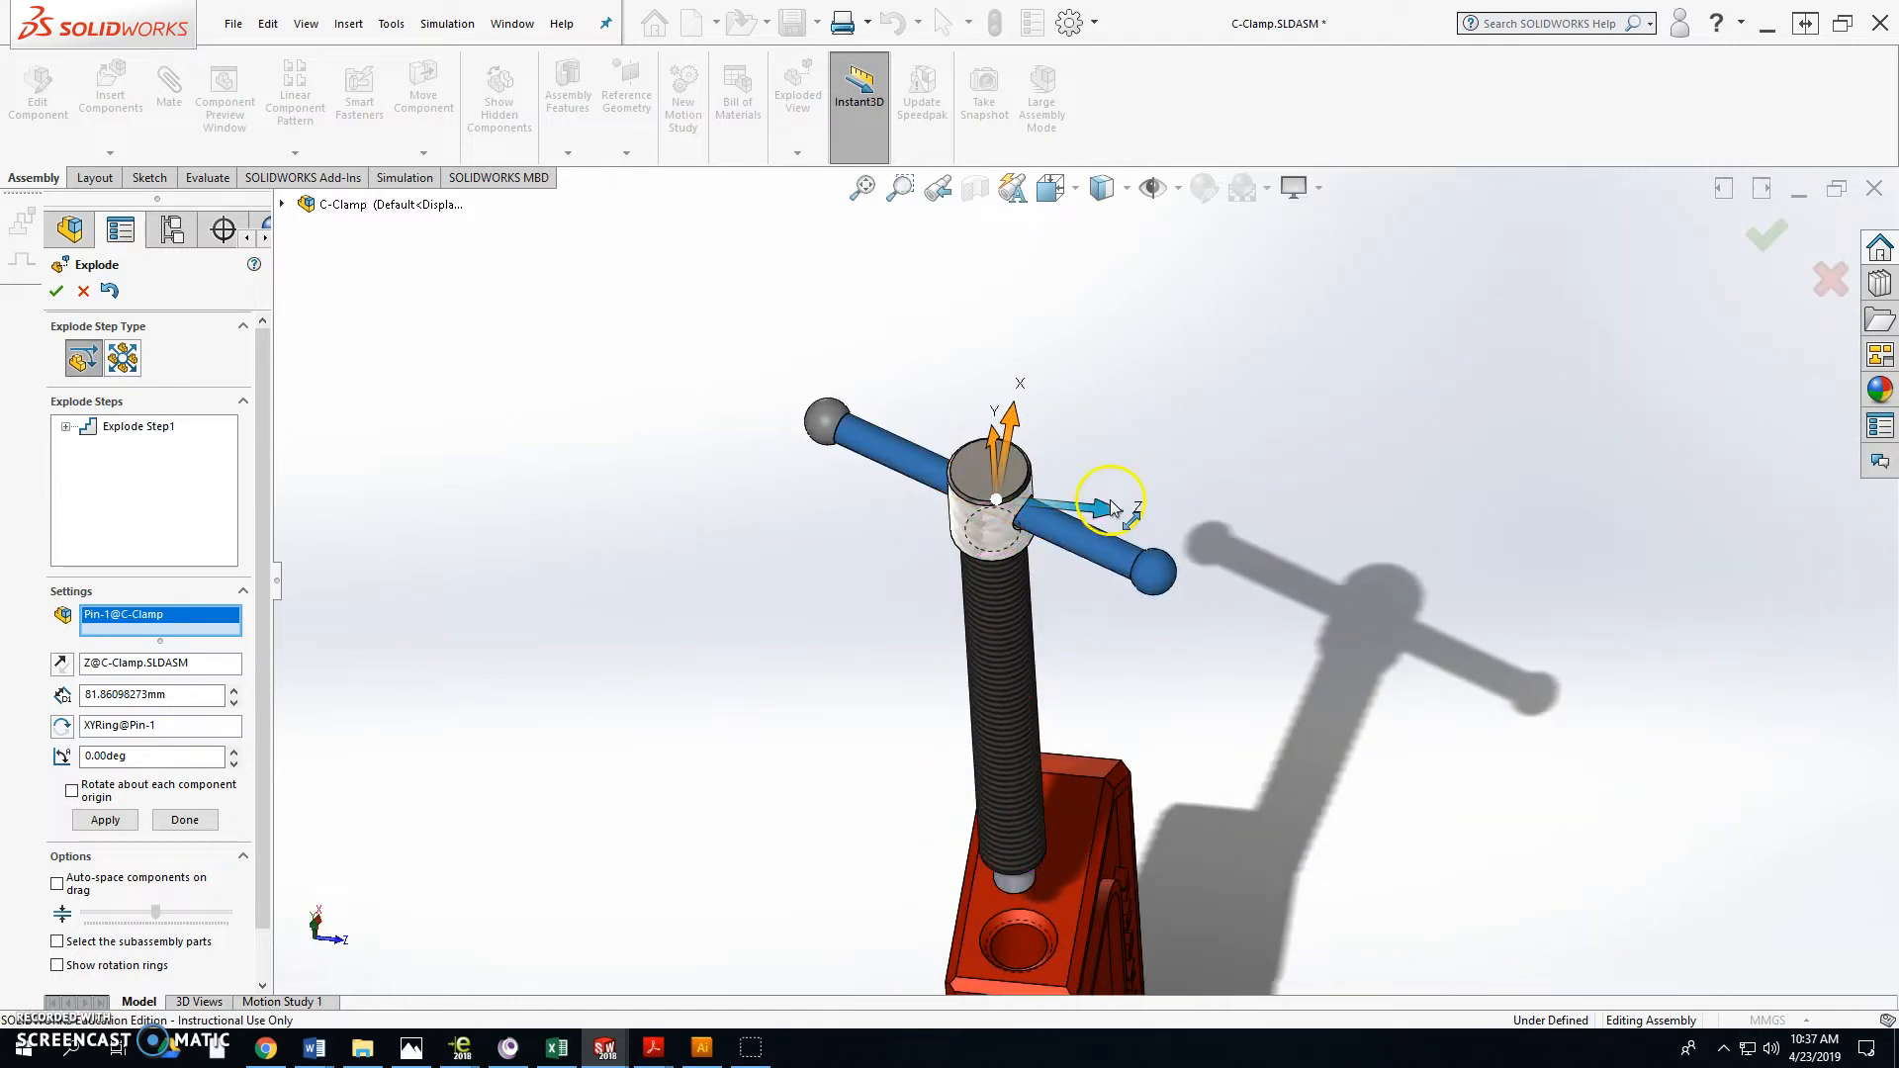
middle_click_drag(1193, 490, 1196, 450)
left_click(1094, 532)
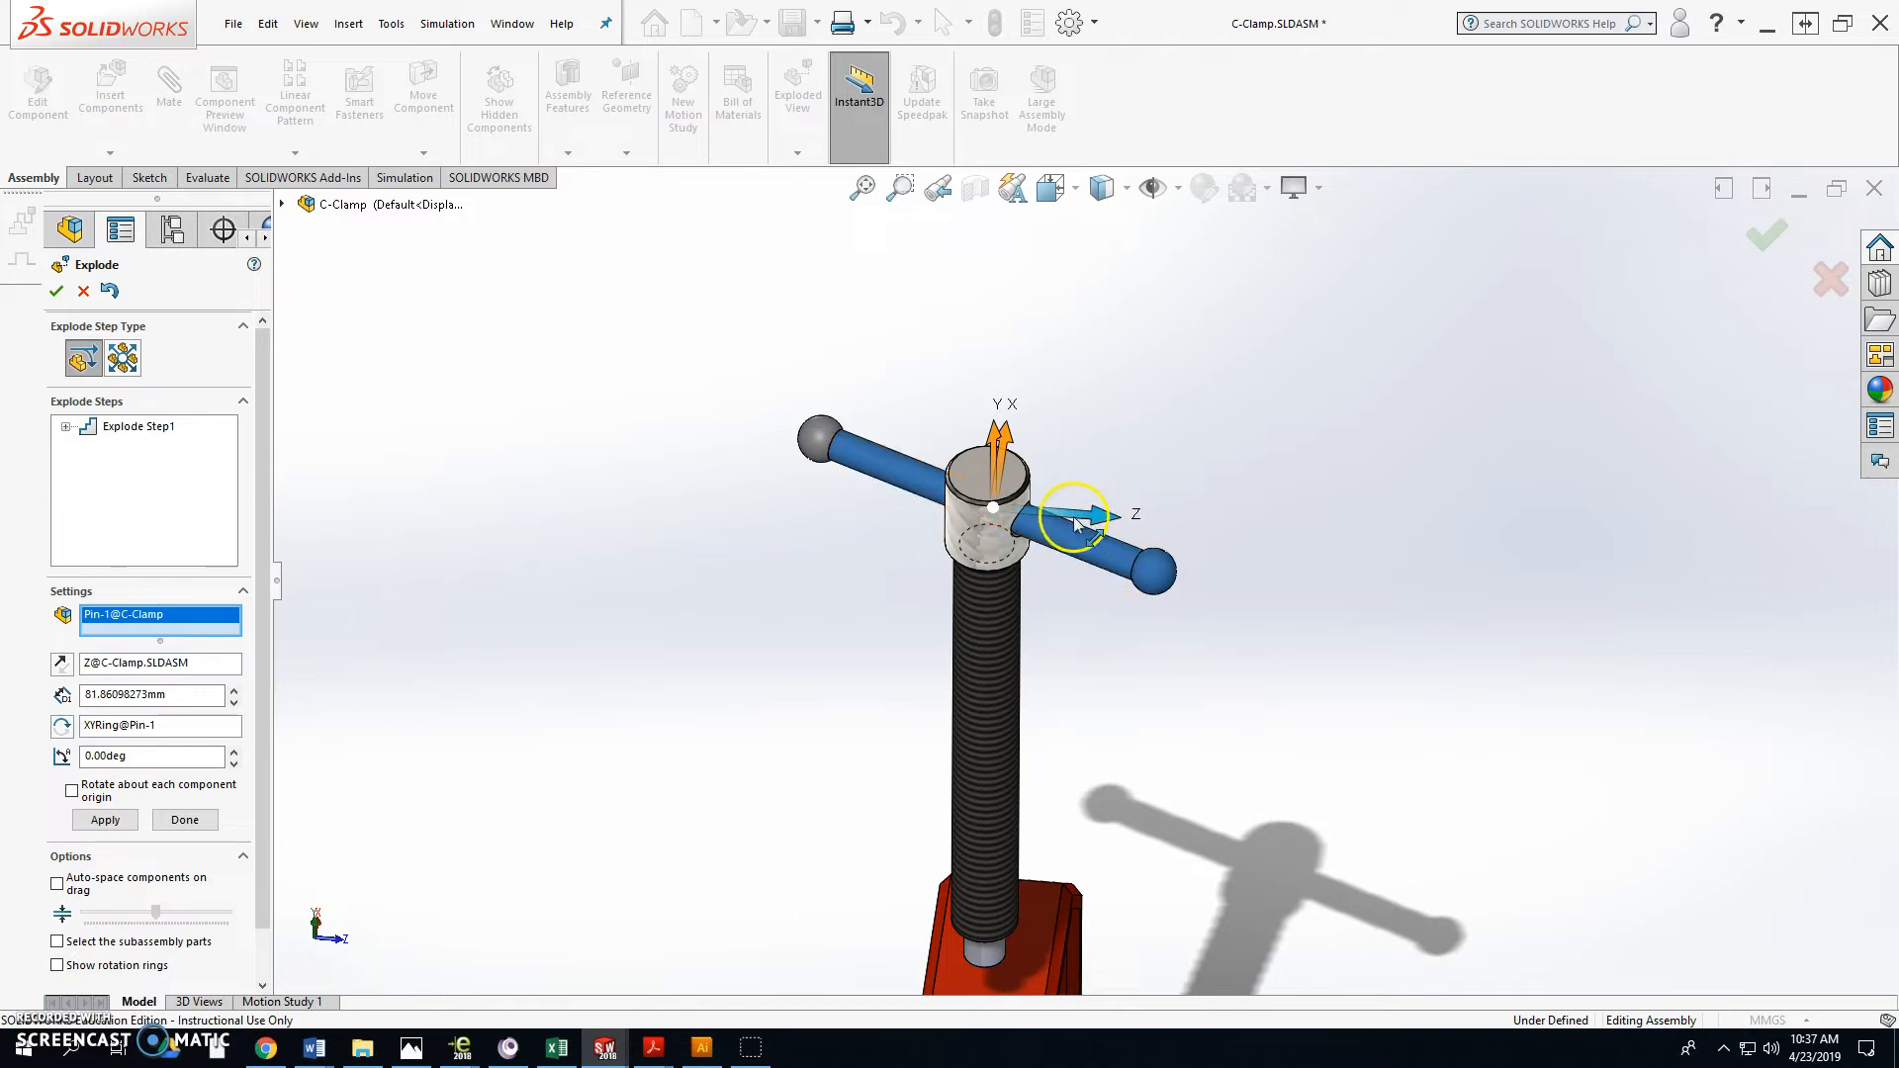
right_click(1080, 520)
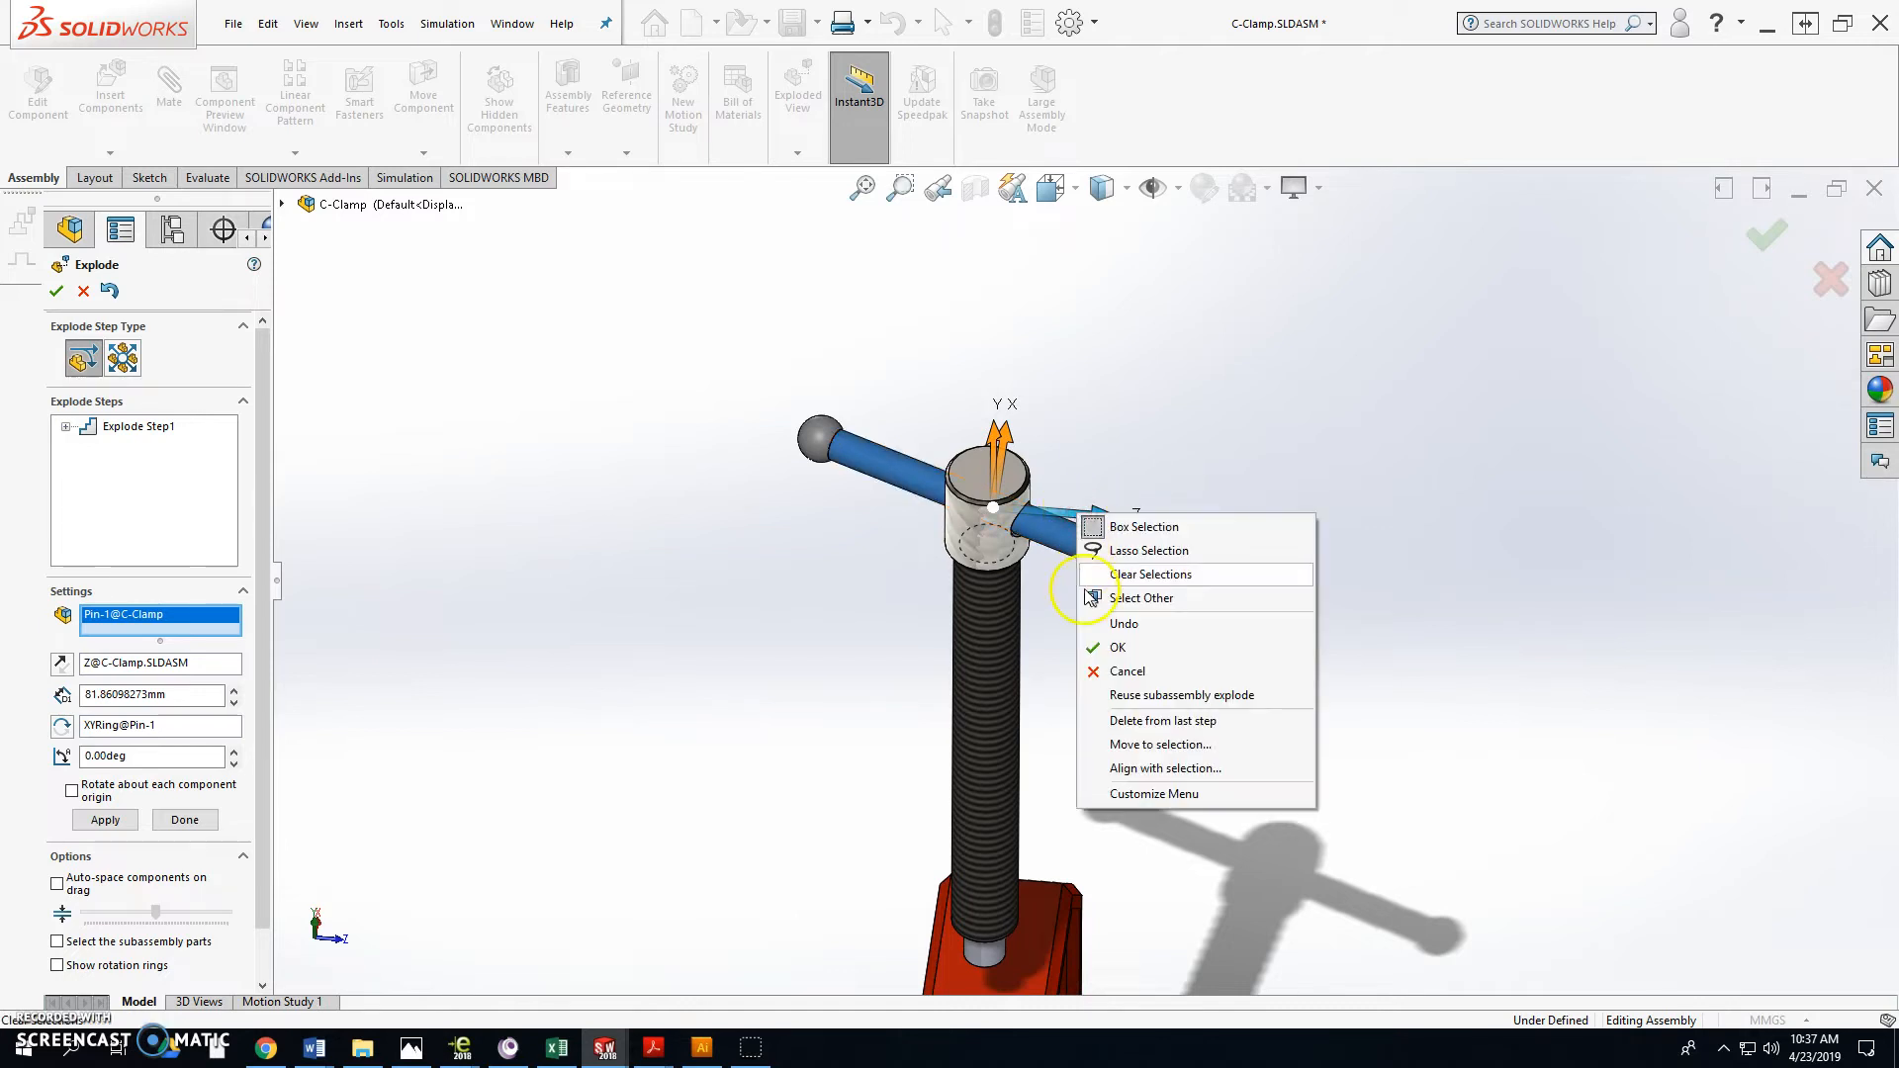
left_click(1144, 770)
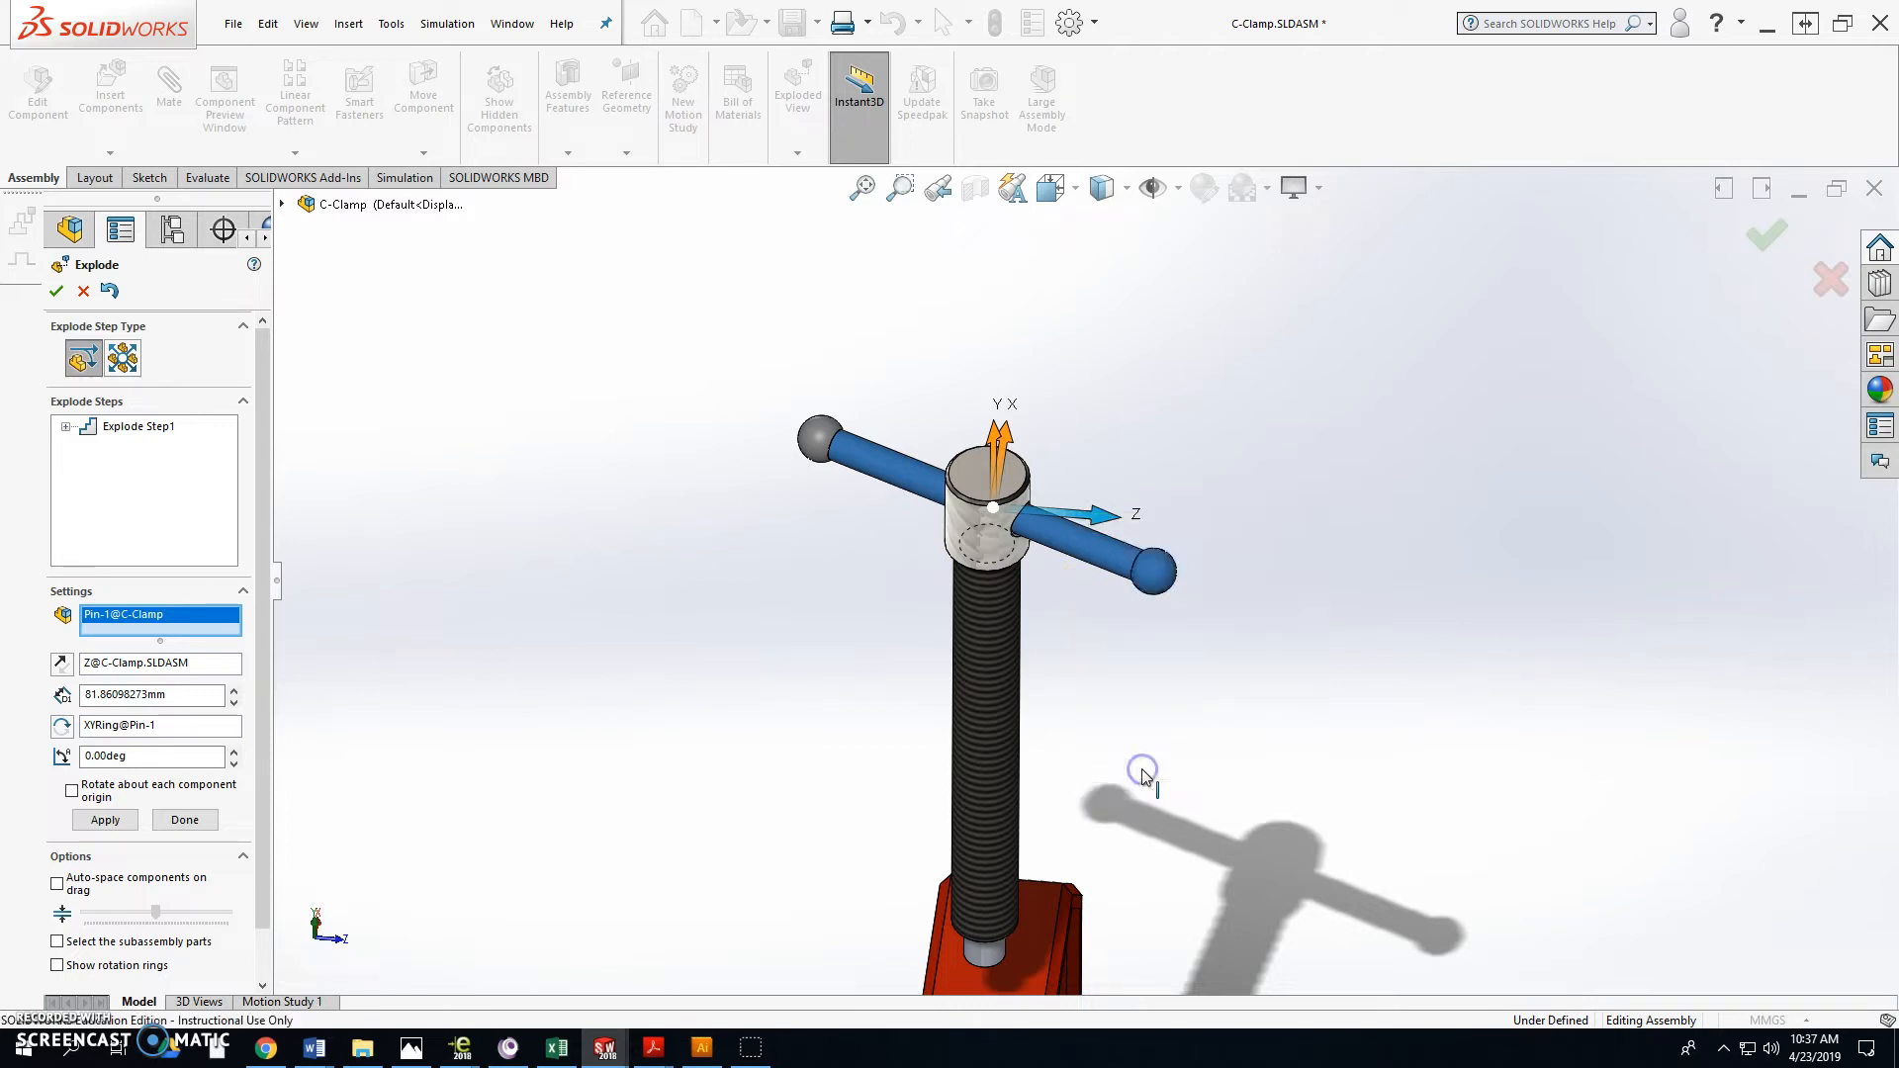
left_click(1074, 554)
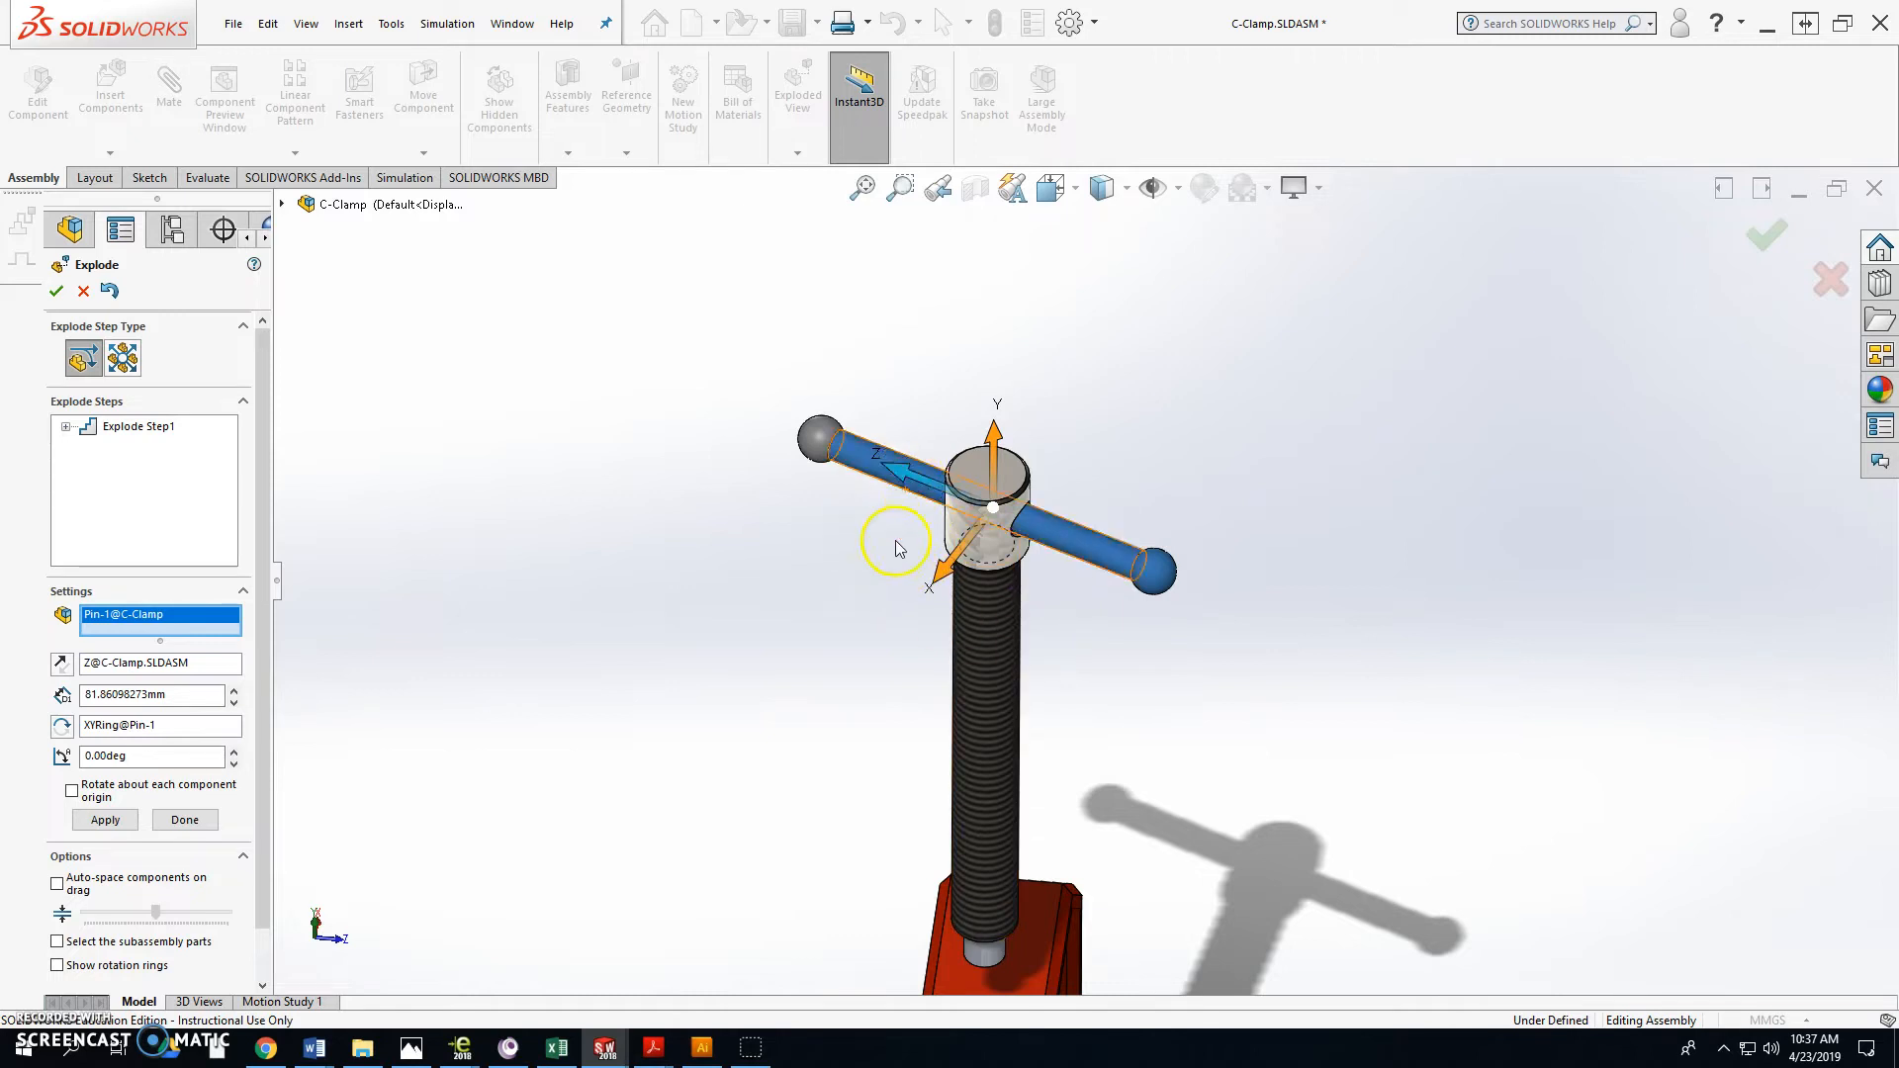
Step: Pull the pin out of the screw head along its axis, away from the end cap
left_click_drag(908, 482, 1281, 601)
scroll(1263, 772, "up", 6)
scroll(1236, 775, "down", 3)
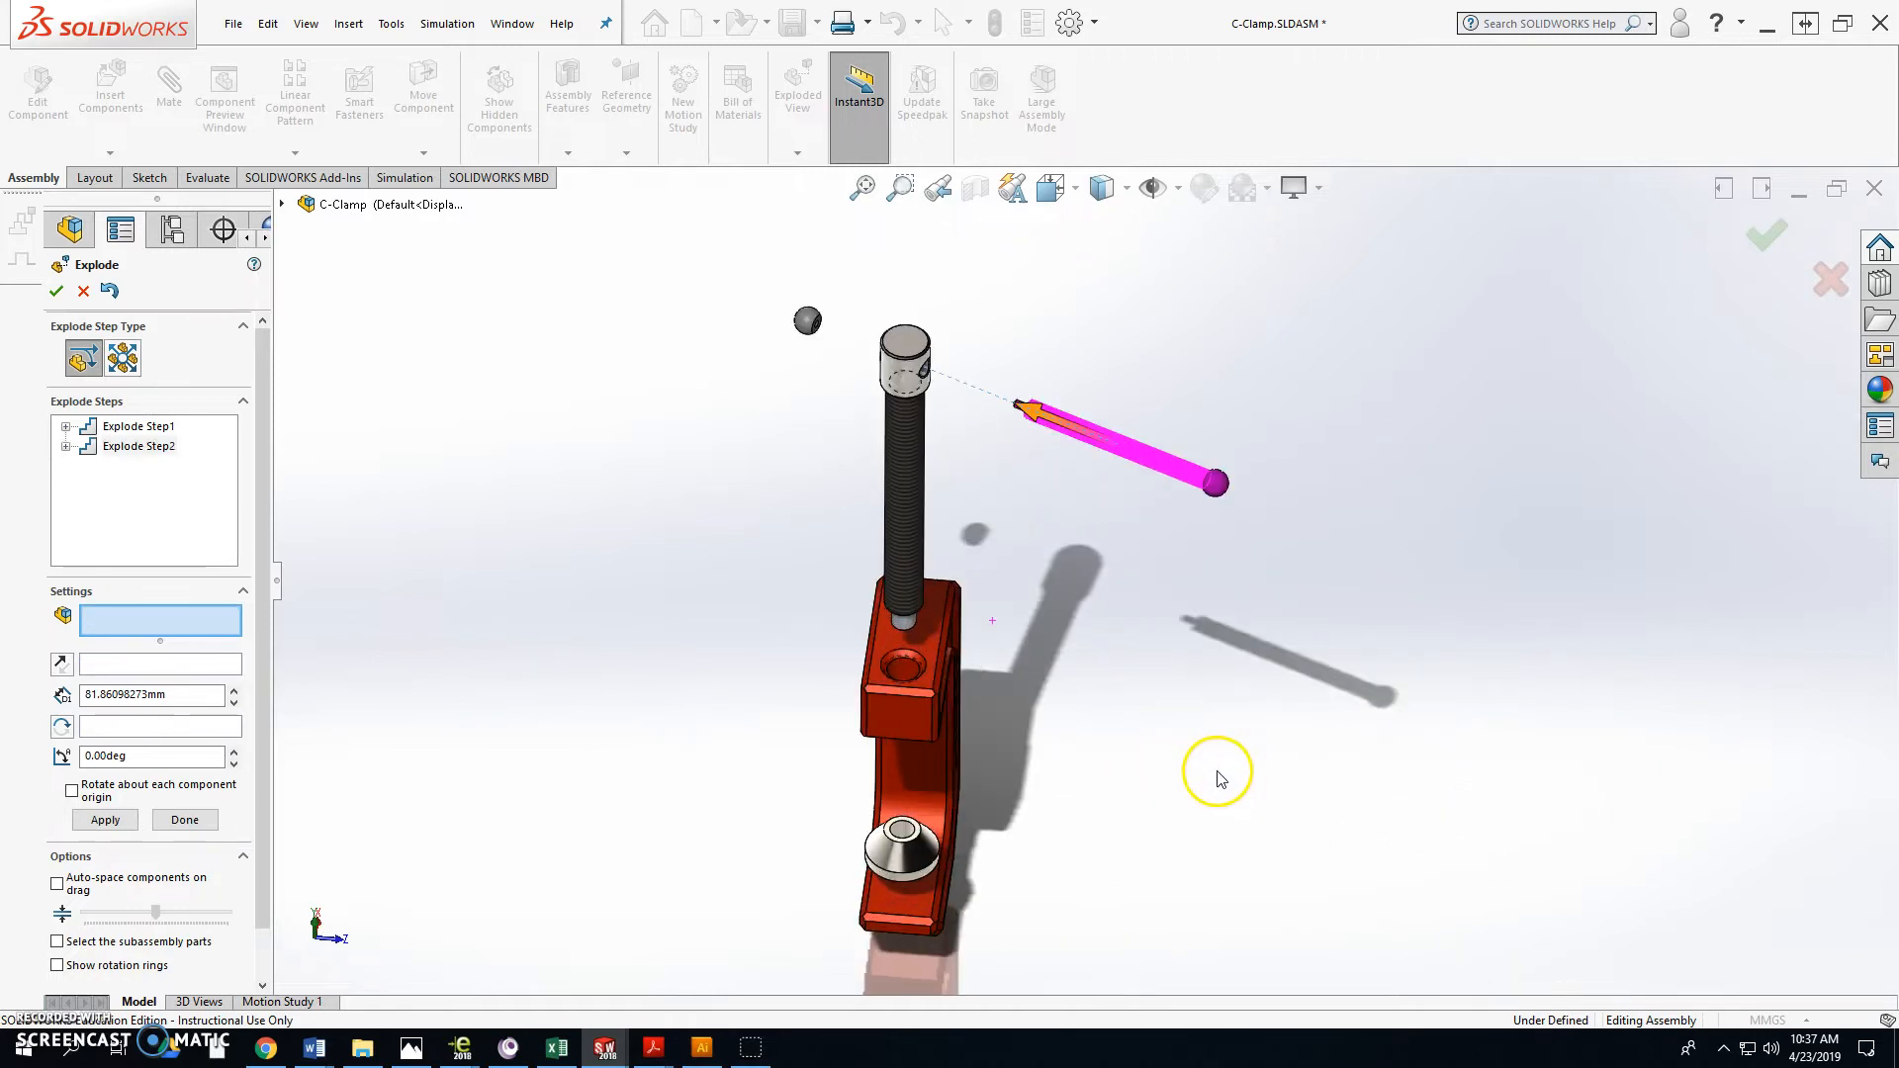
left_click(1204, 770)
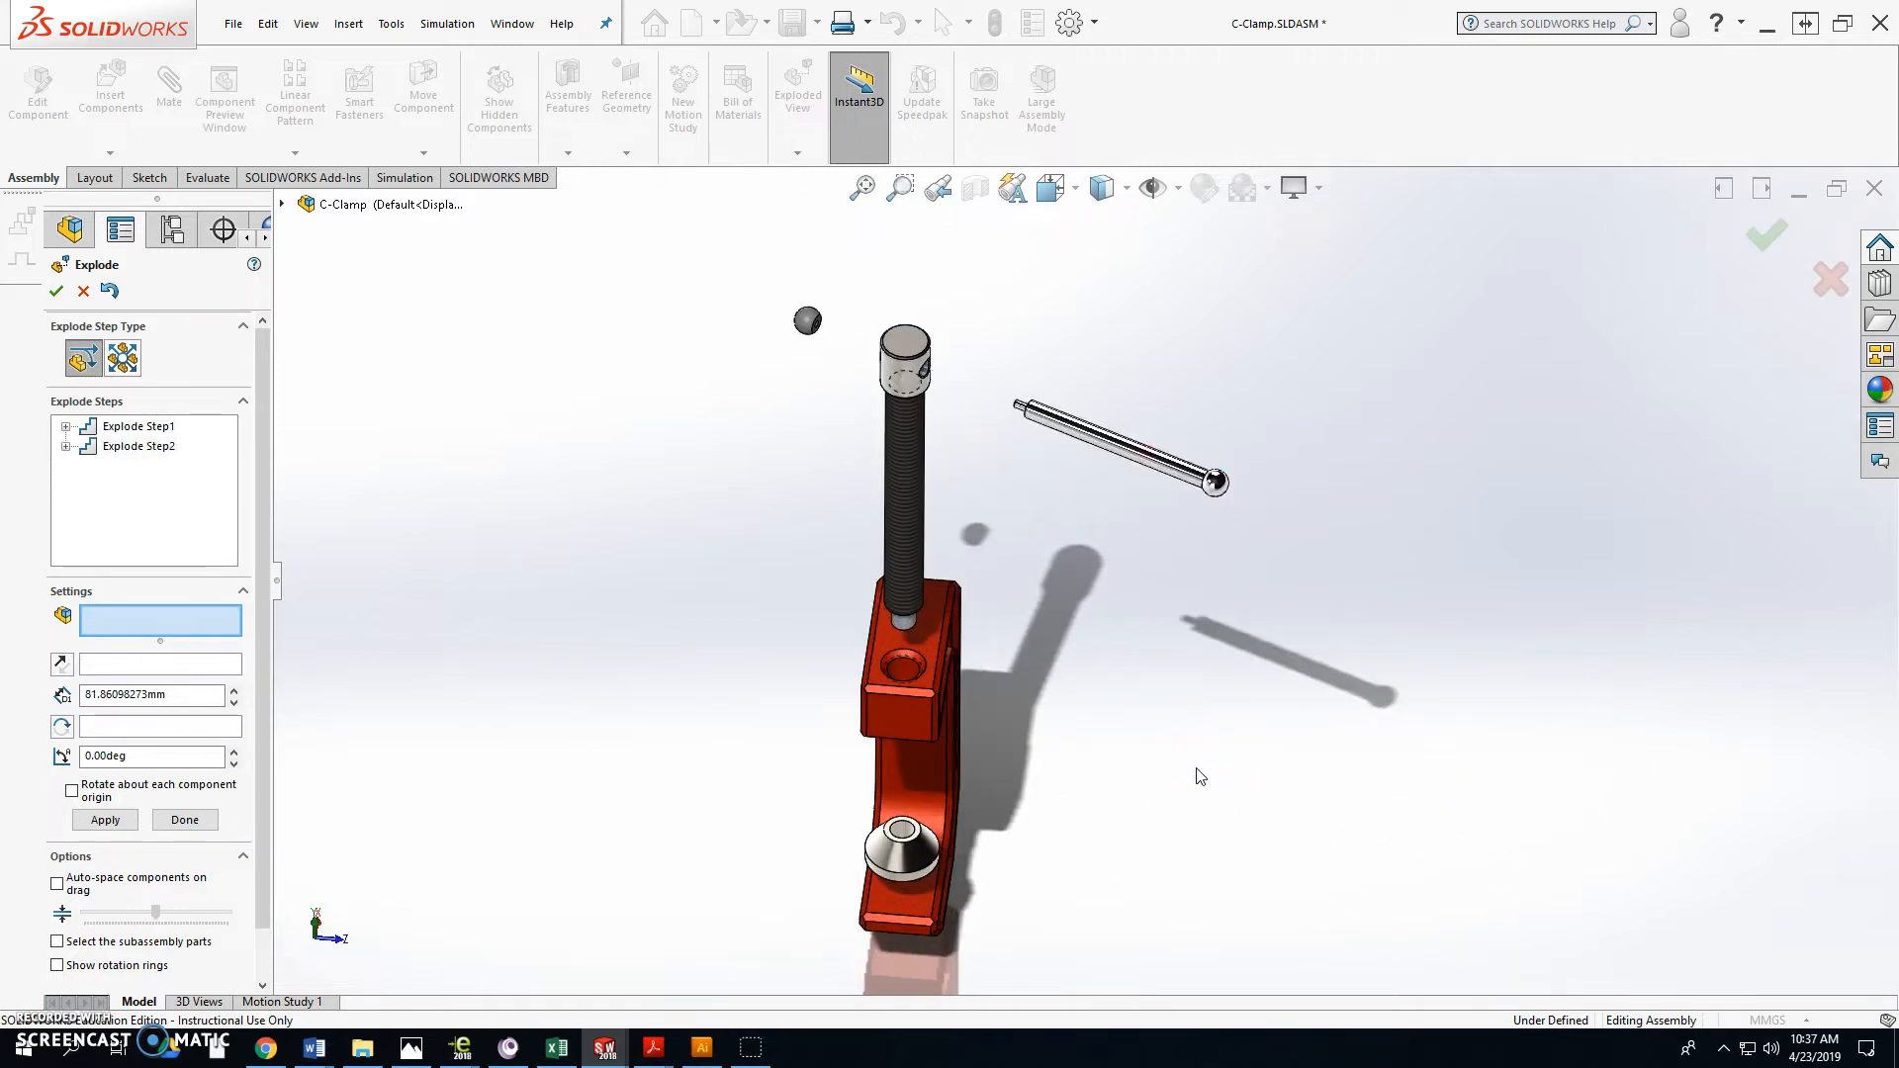
Step: Explode the swivel horizontally along X, out in front of the lower jaw, and finish the exploded view
middle_click_drag(1169, 807, 1091, 798)
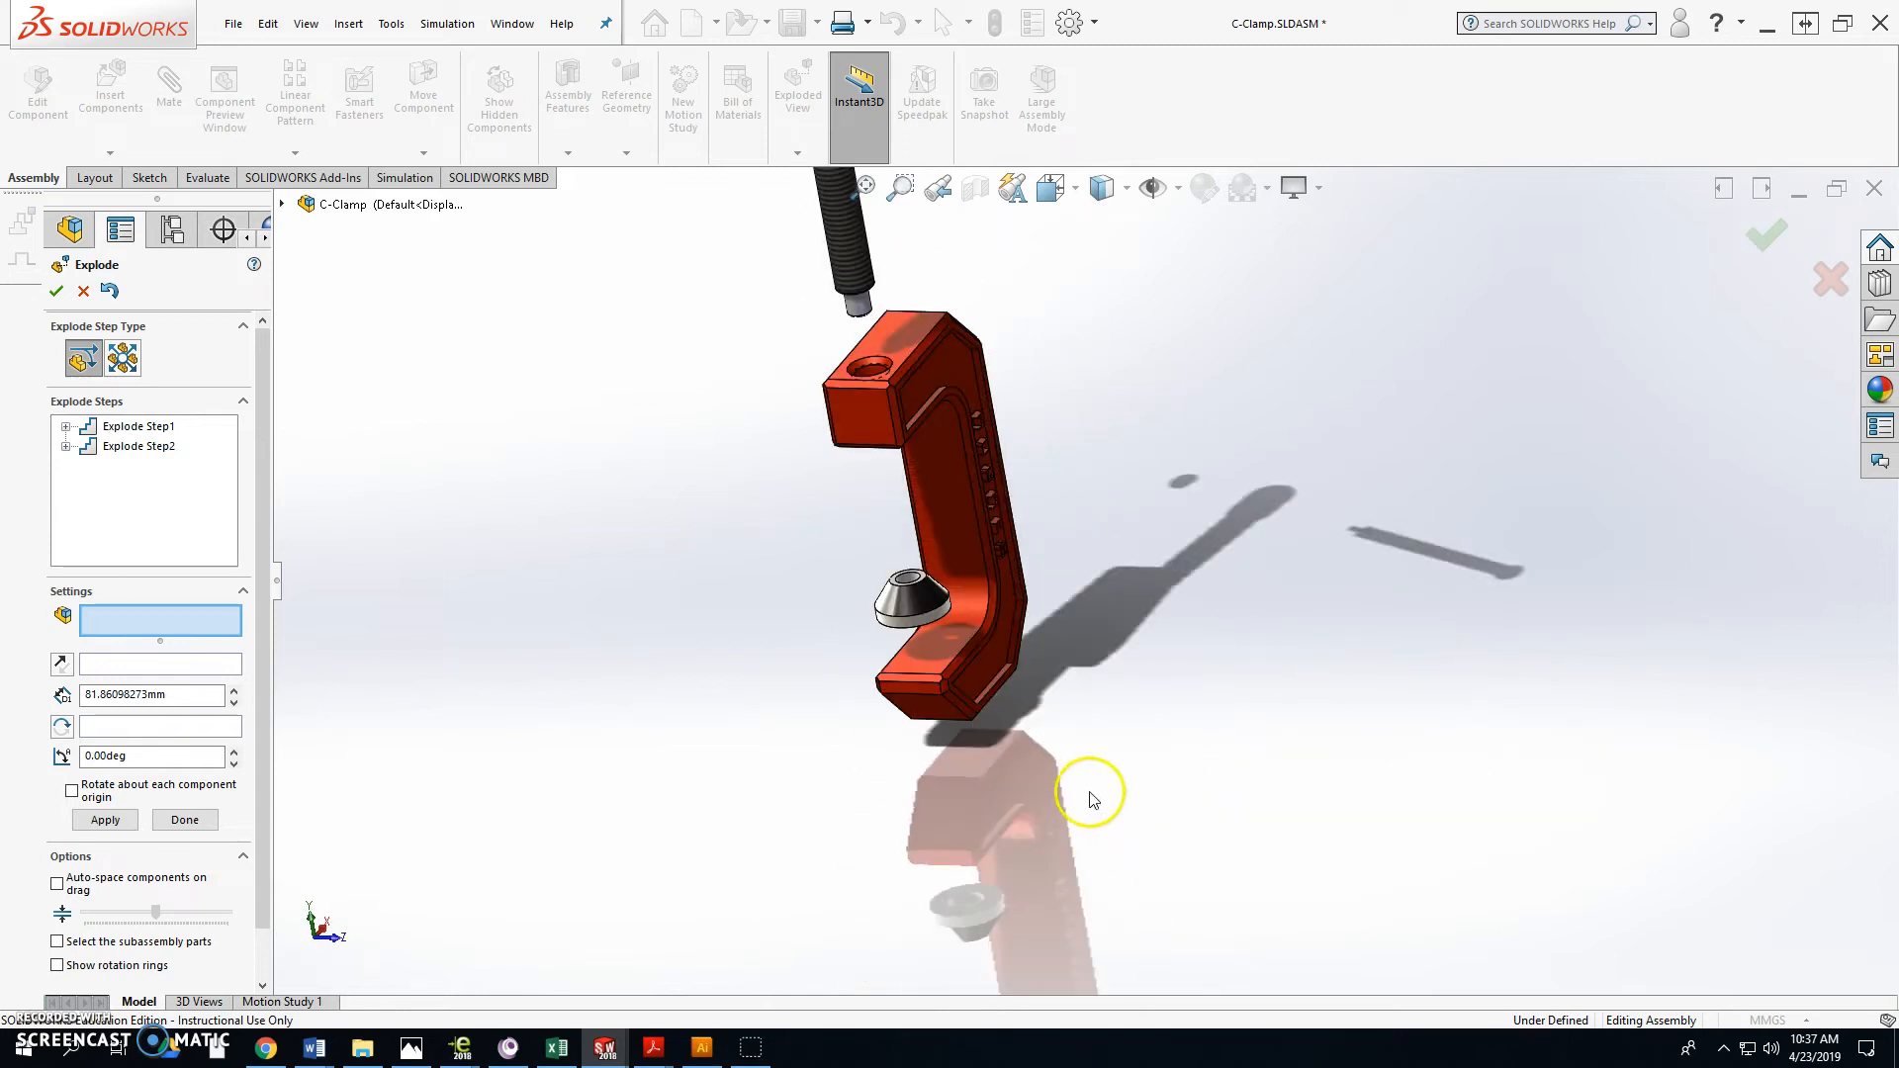
left_click(918, 605)
middle_click_drag(940, 623, 935, 698)
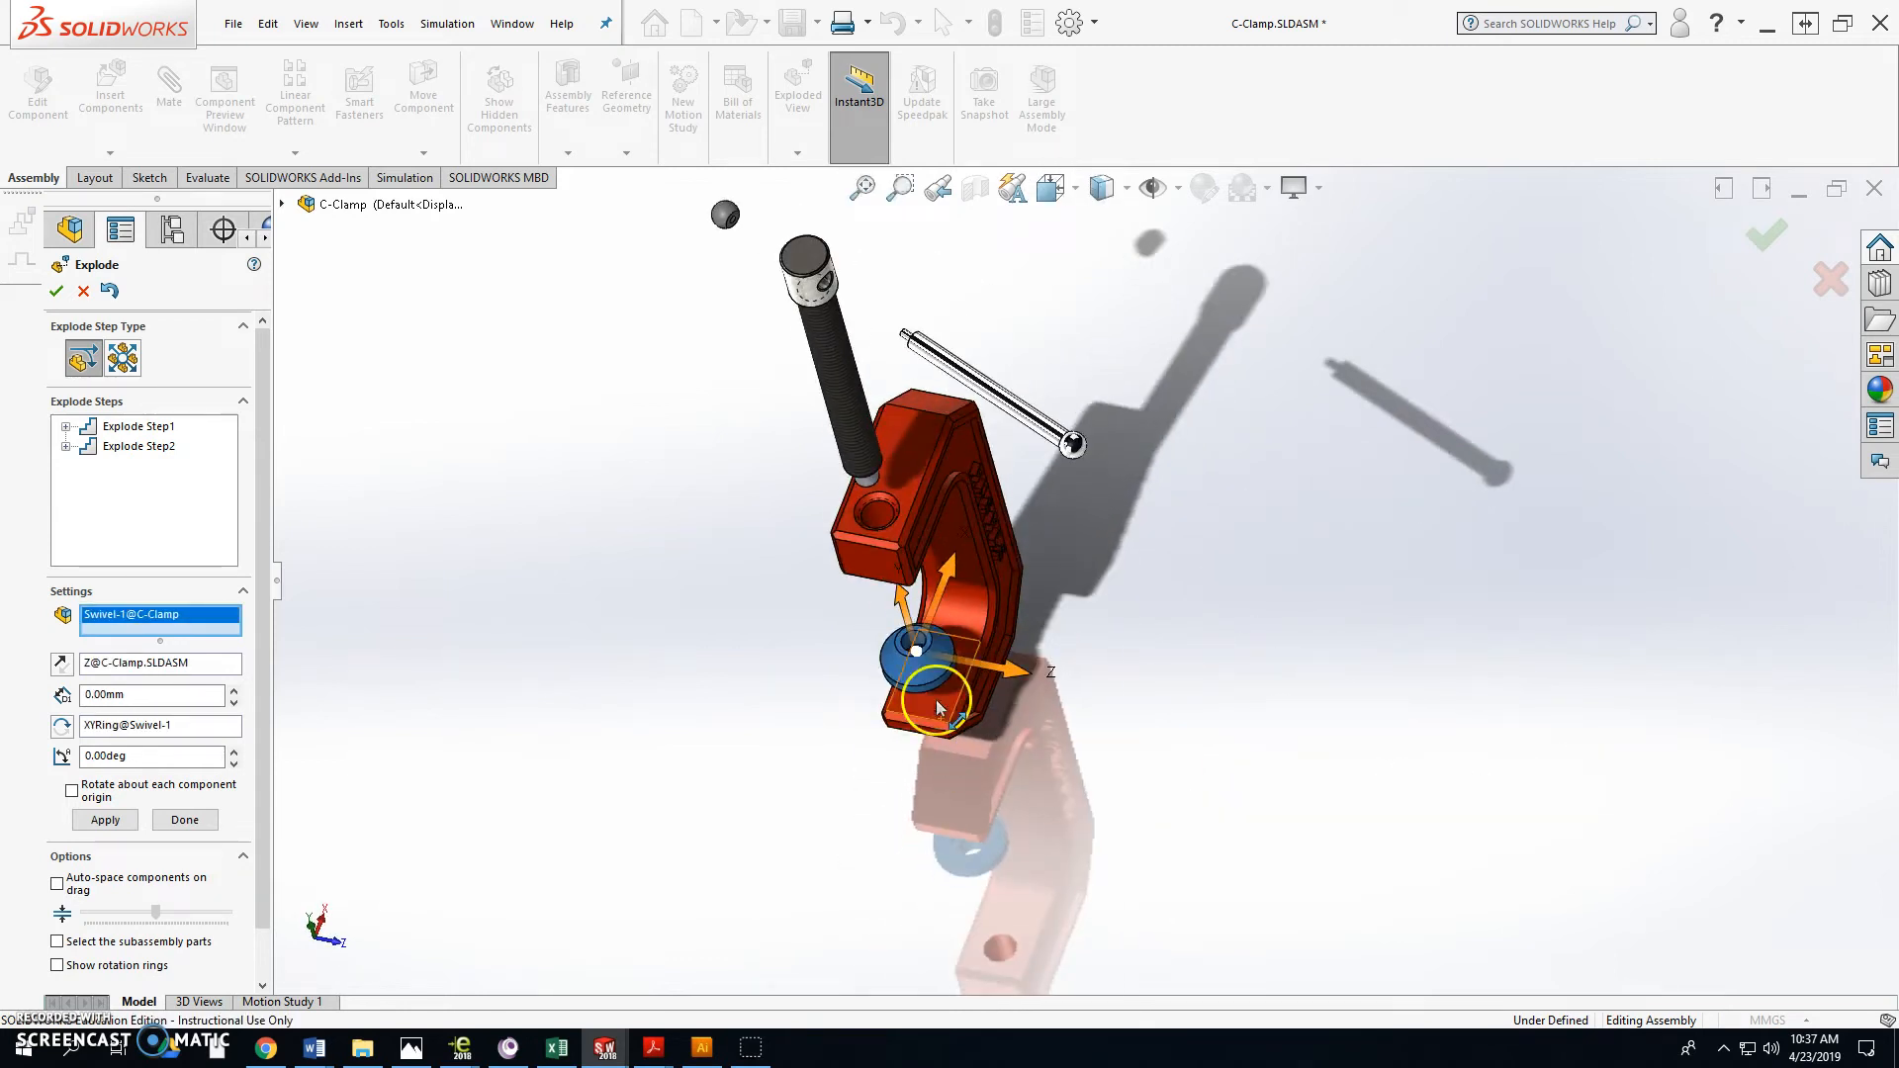
left_click_drag(941, 588, 868, 781)
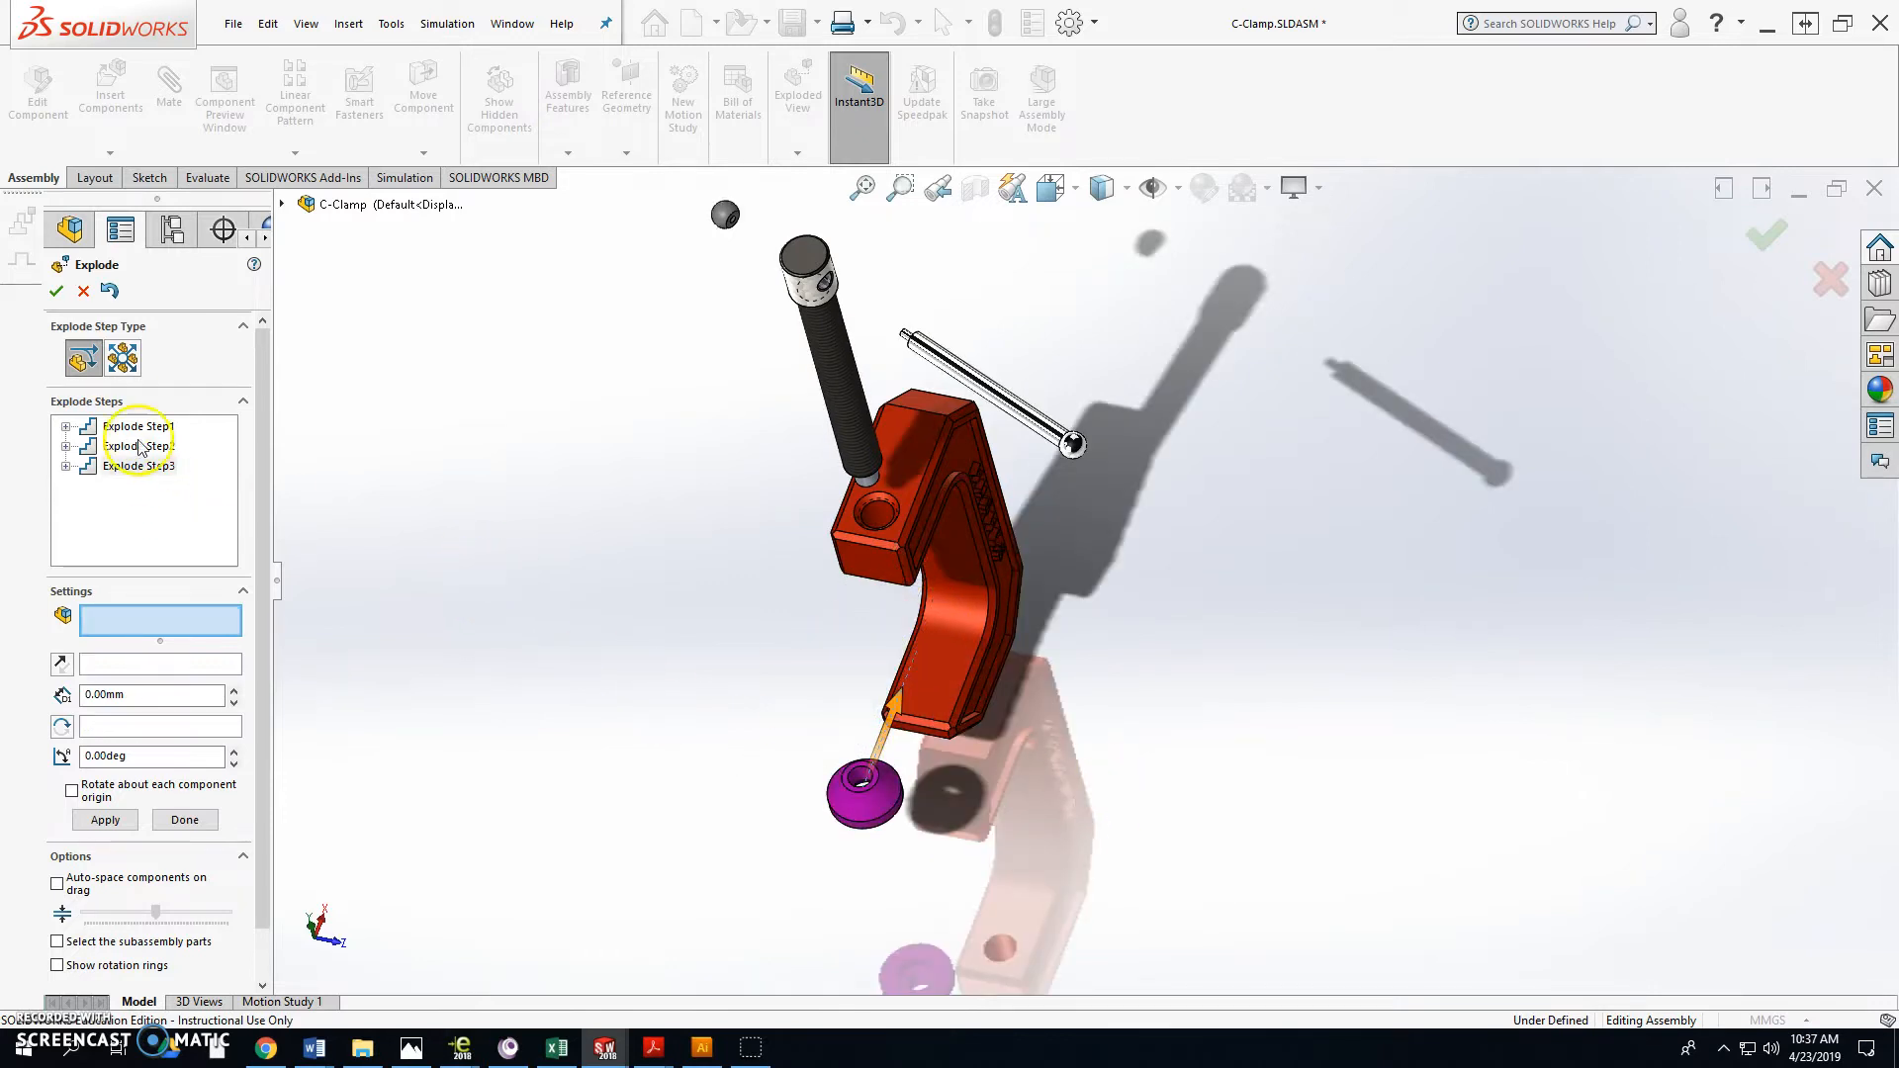
left_click(57, 291)
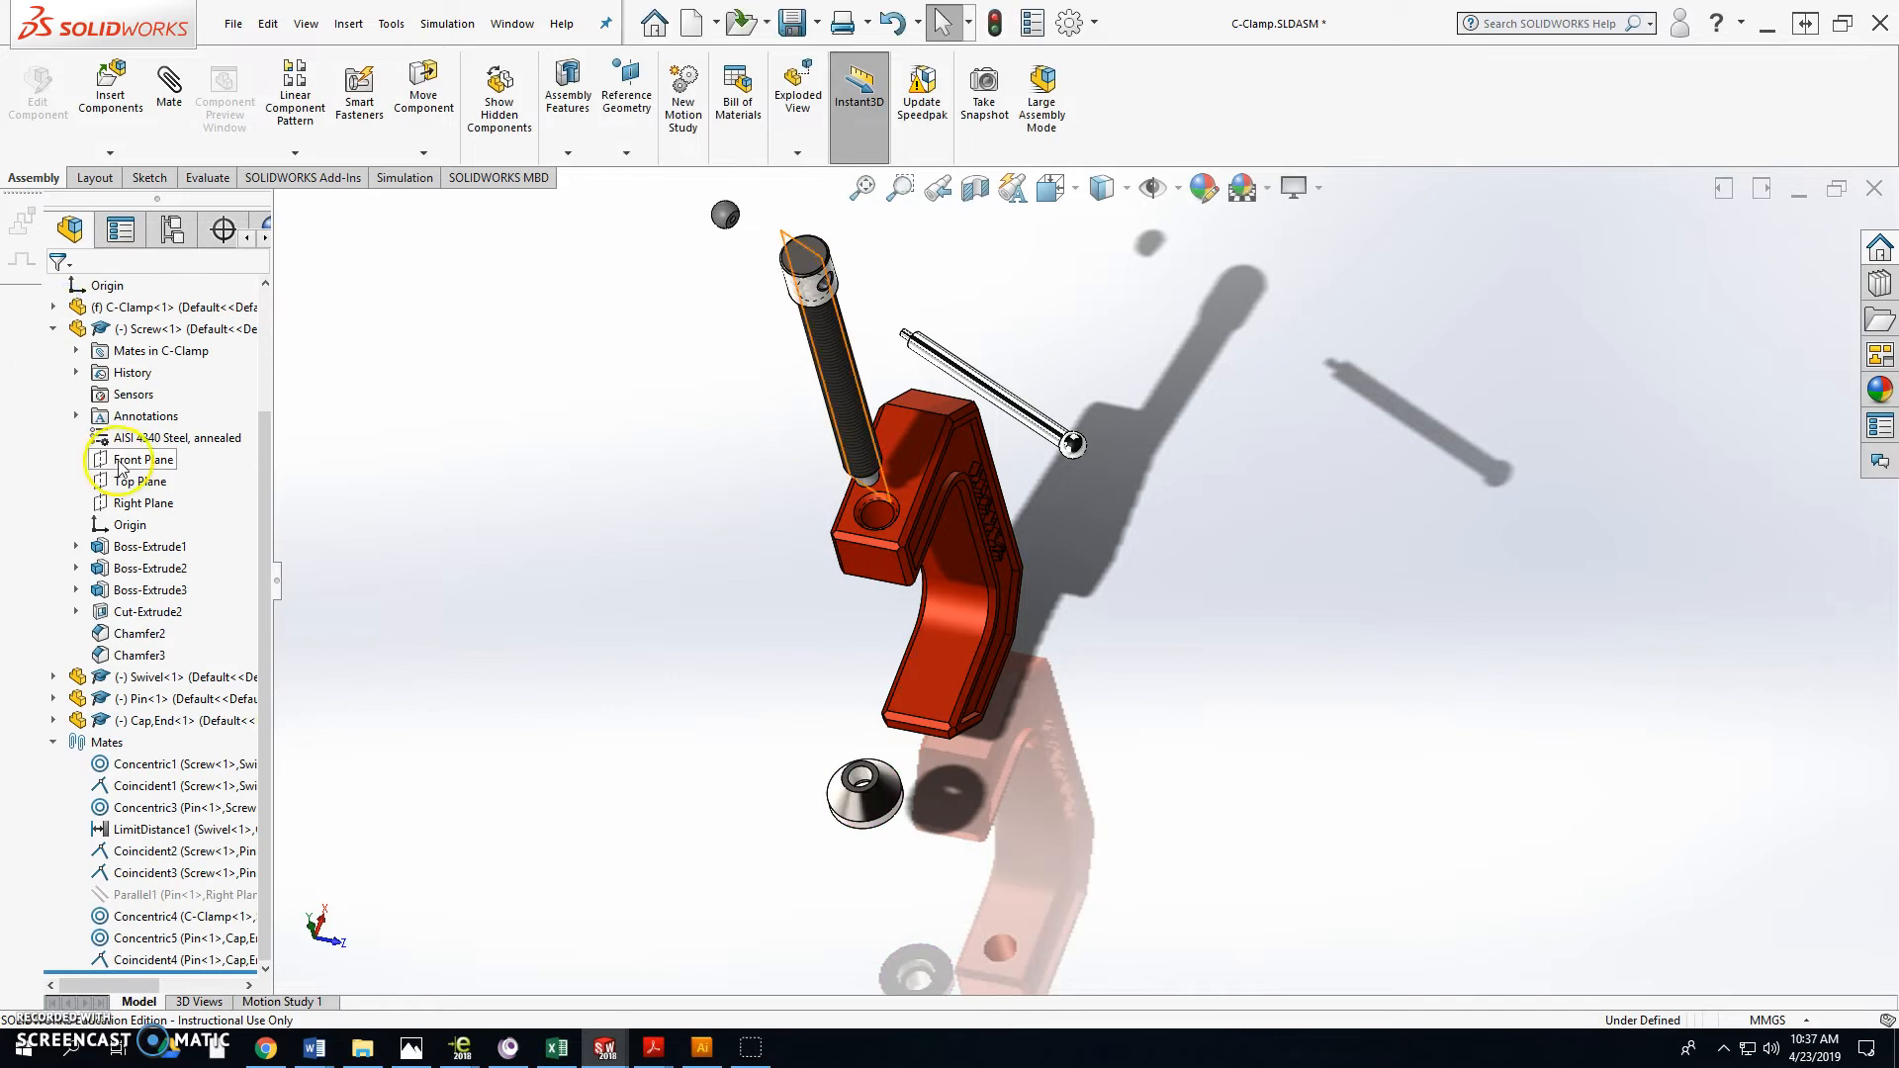
Step: Collapse the Mates folder and the Screw component in the design tree
left_click(53, 743)
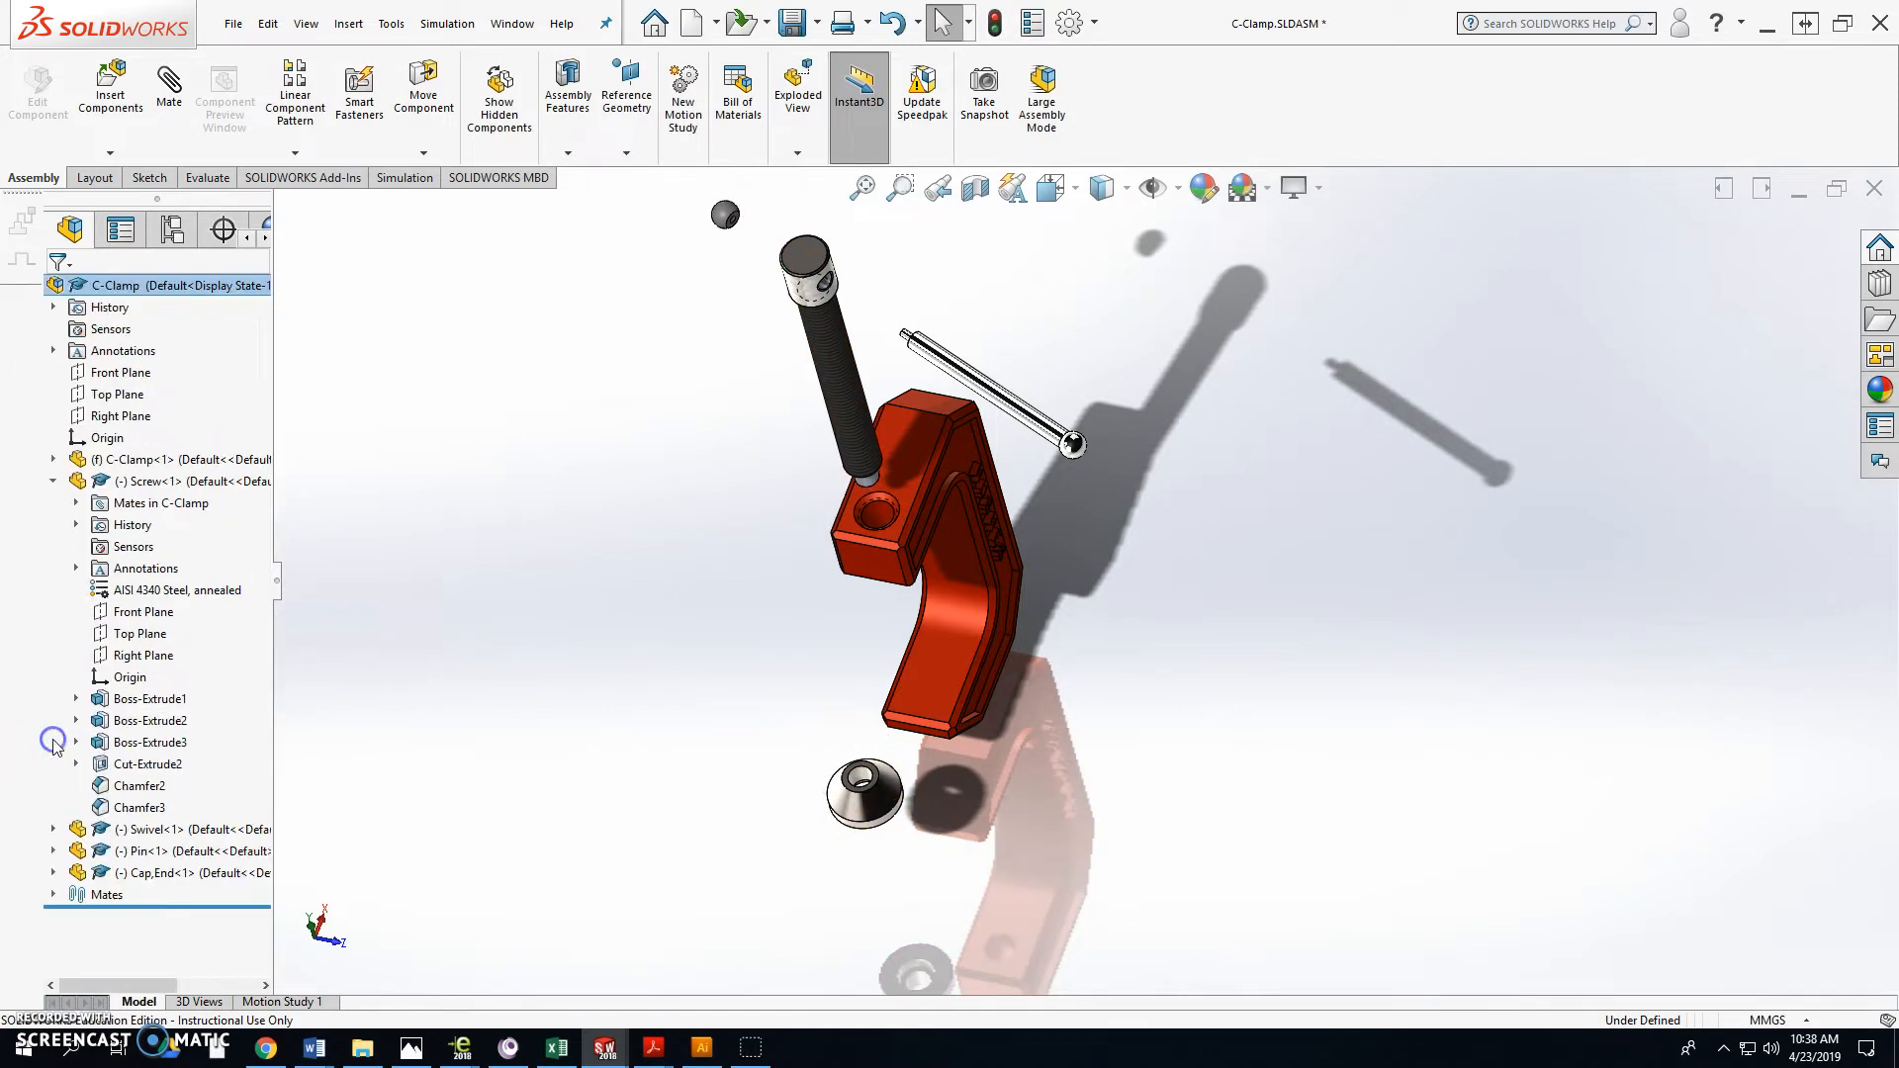
left_click(53, 481)
middle_click_drag(466, 664, 606, 514)
scroll(718, 563, "up", 2)
scroll(1147, 518, "down", 2)
mouse_move(1147, 518)
middle_mouse_down()
mouse_move(1133, 501)
mouse_move(1119, 524)
mouse_move(1029, 518)
mouse_move(1149, 527)
middle_mouse_up()
scroll(1072, 564, "up", 4)
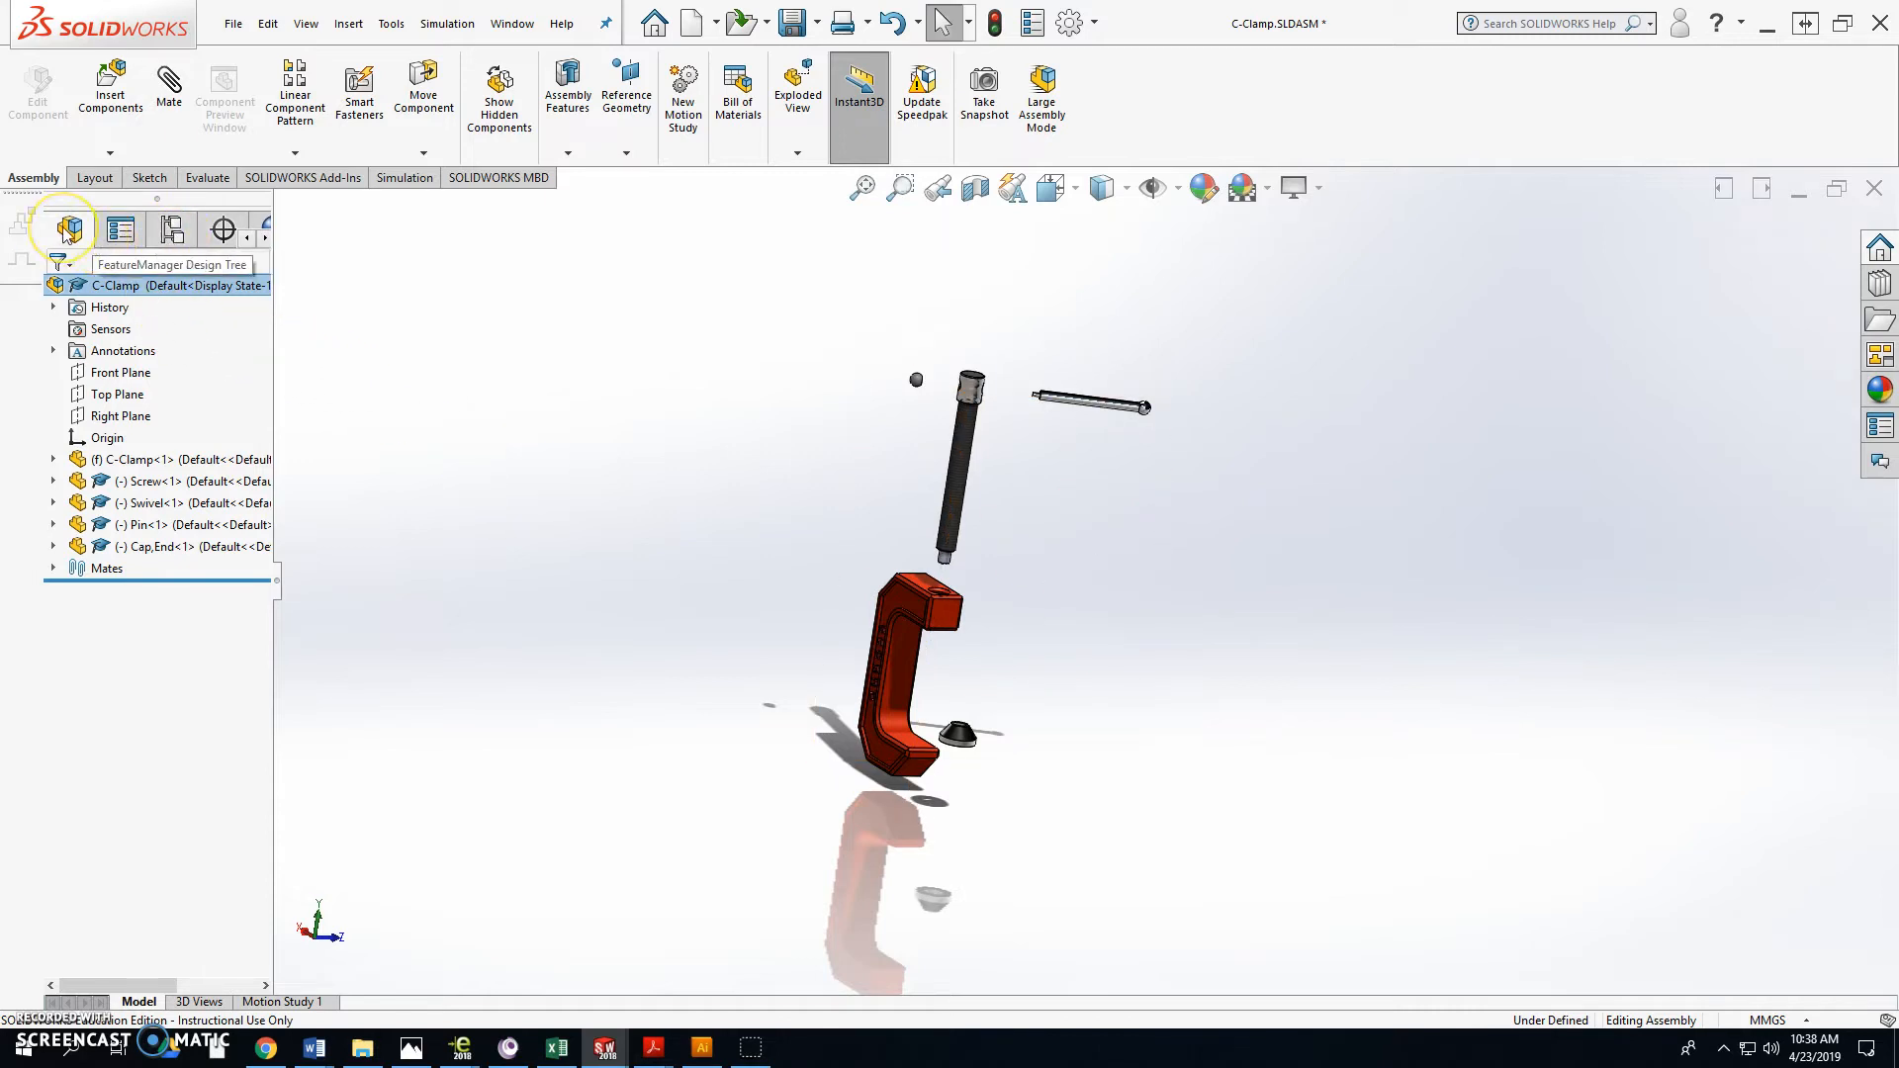
Step: Expand the Default configuration and play the collapse animation of ExplView2, then close the animation controls
left_click(173, 232)
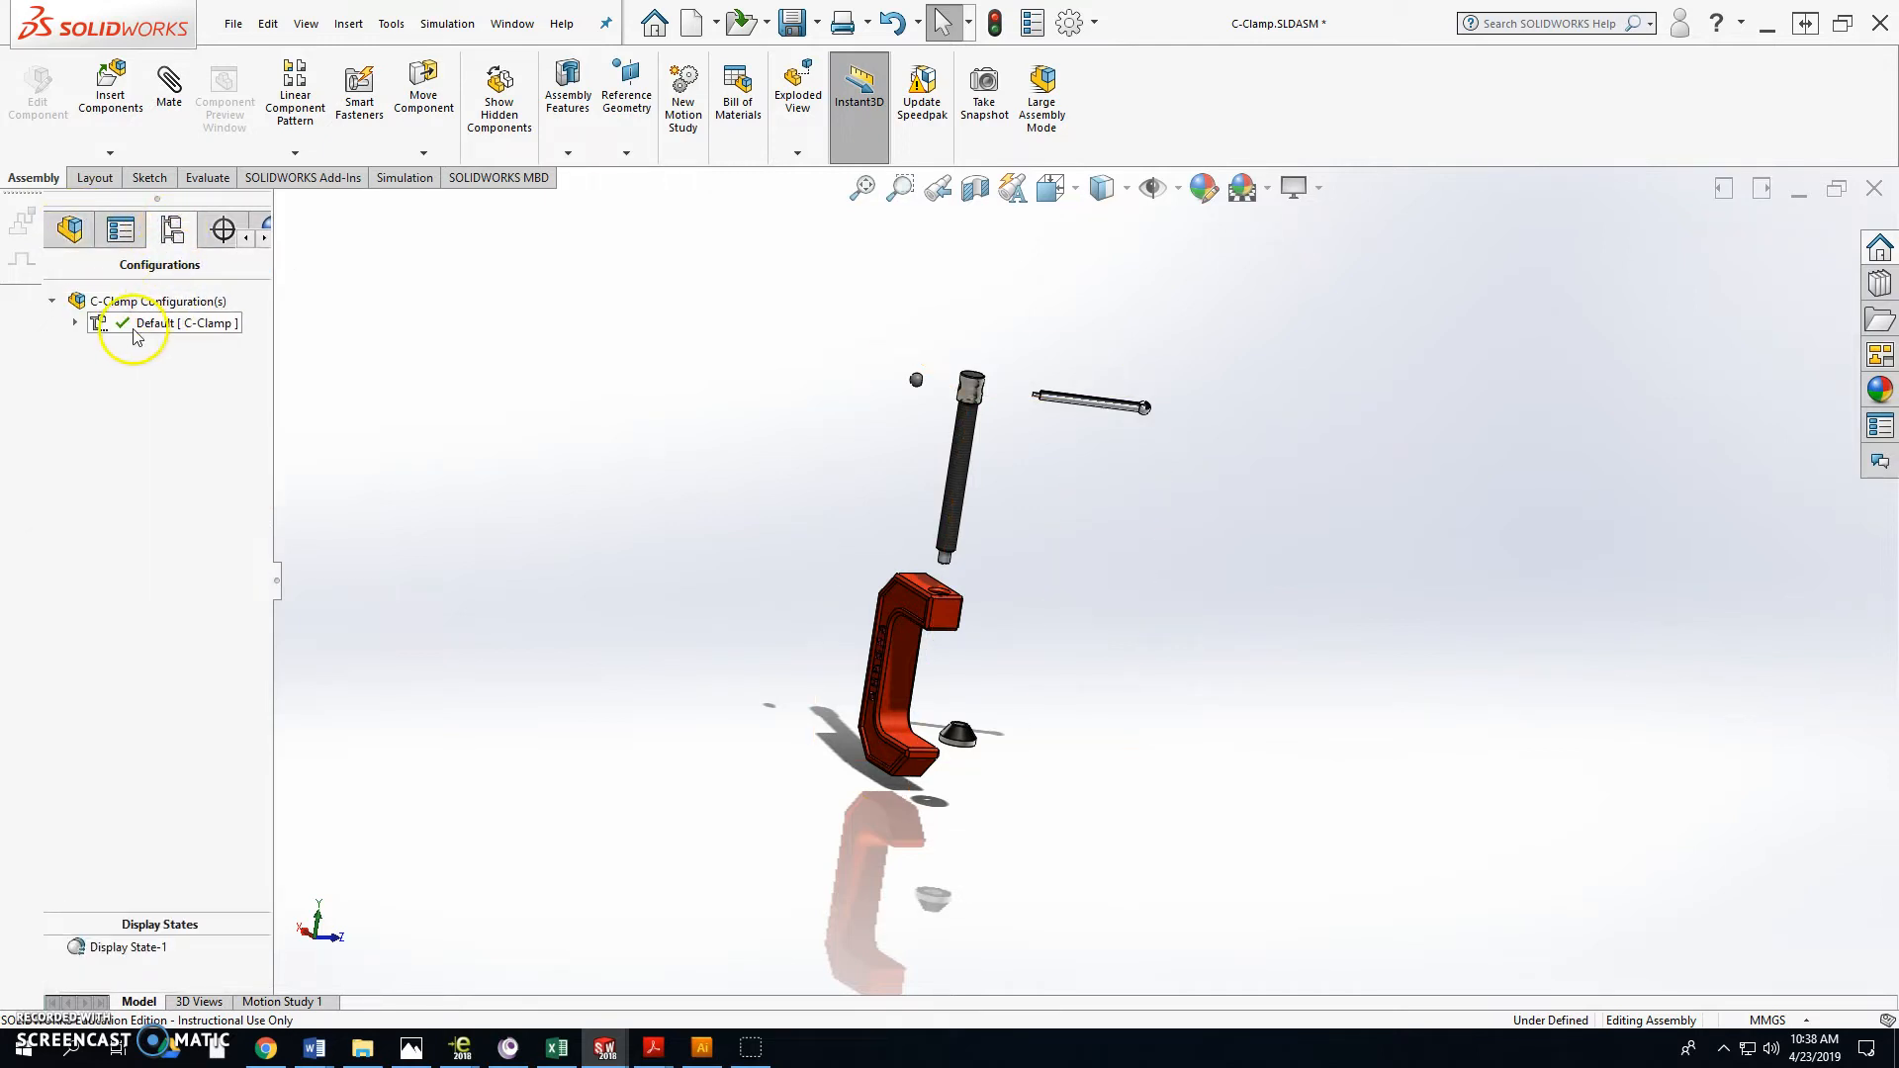
left_click(76, 323)
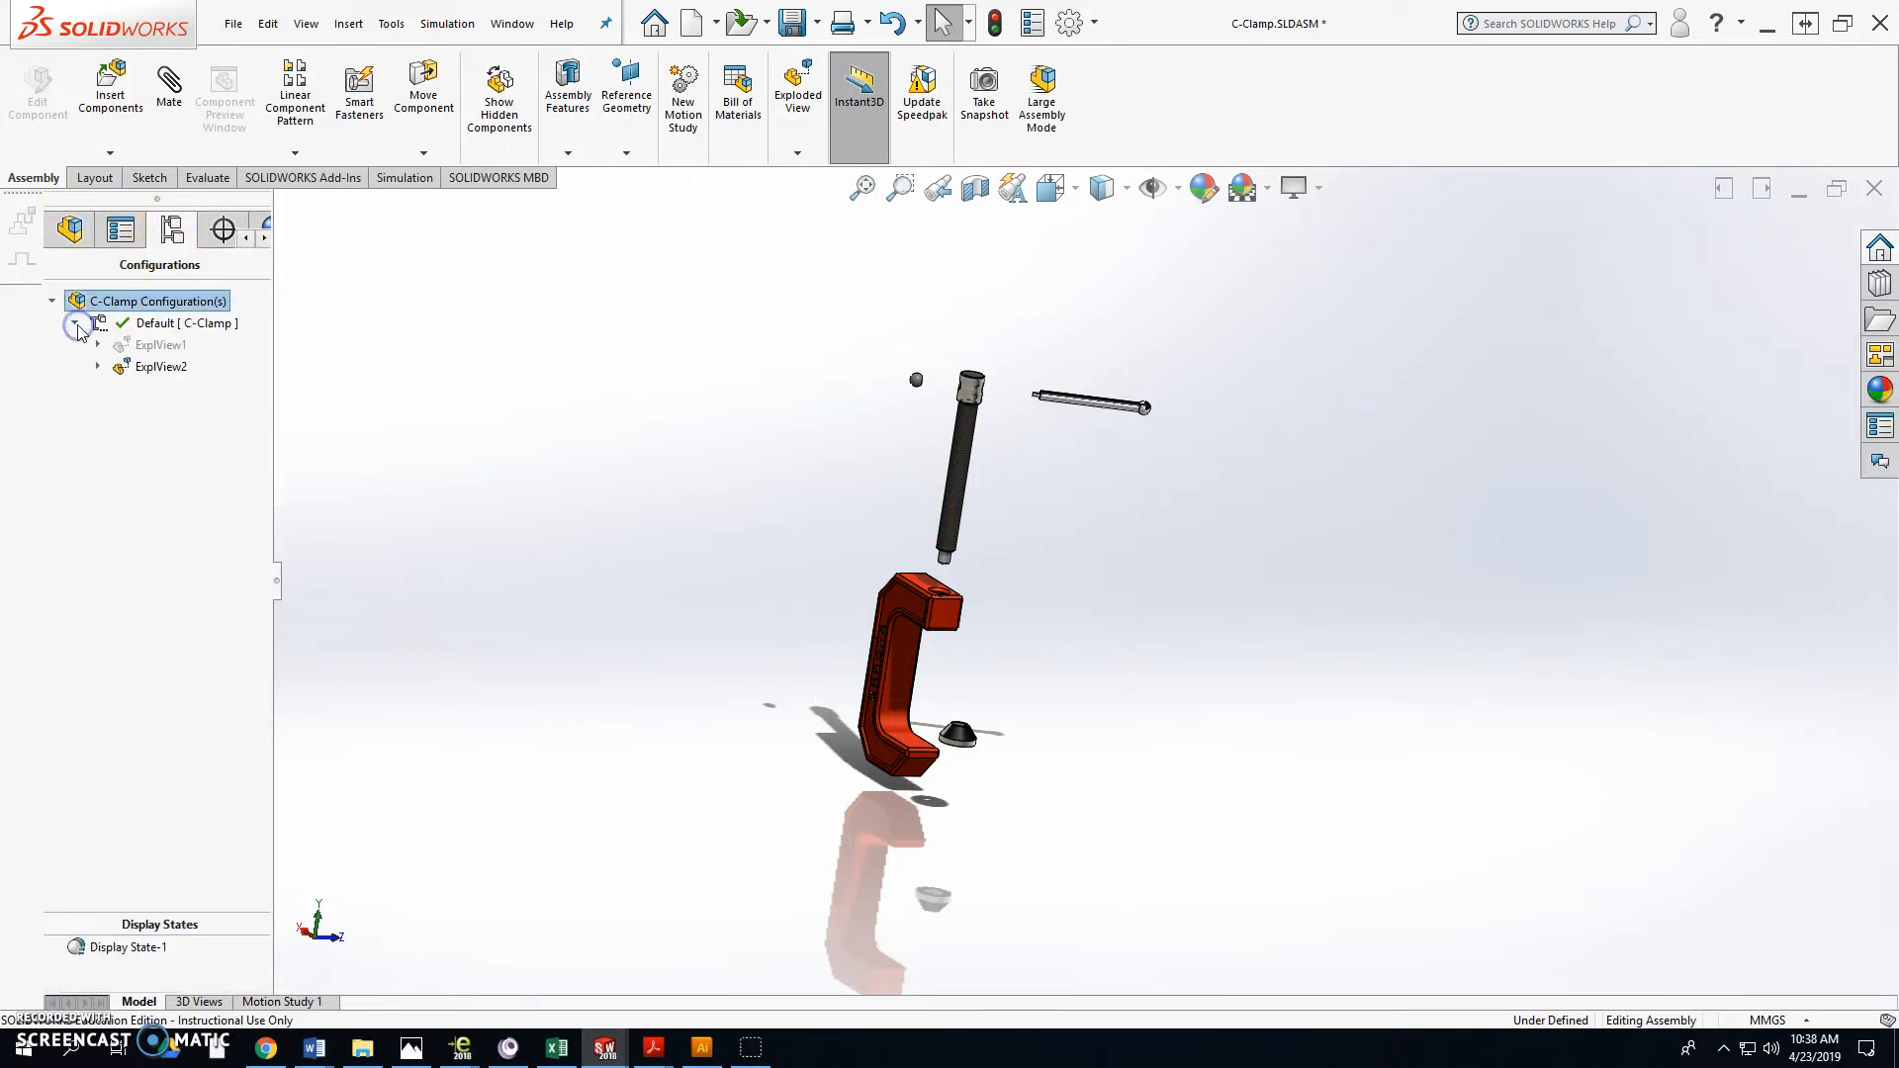
right_click(146, 370)
left_click(182, 405)
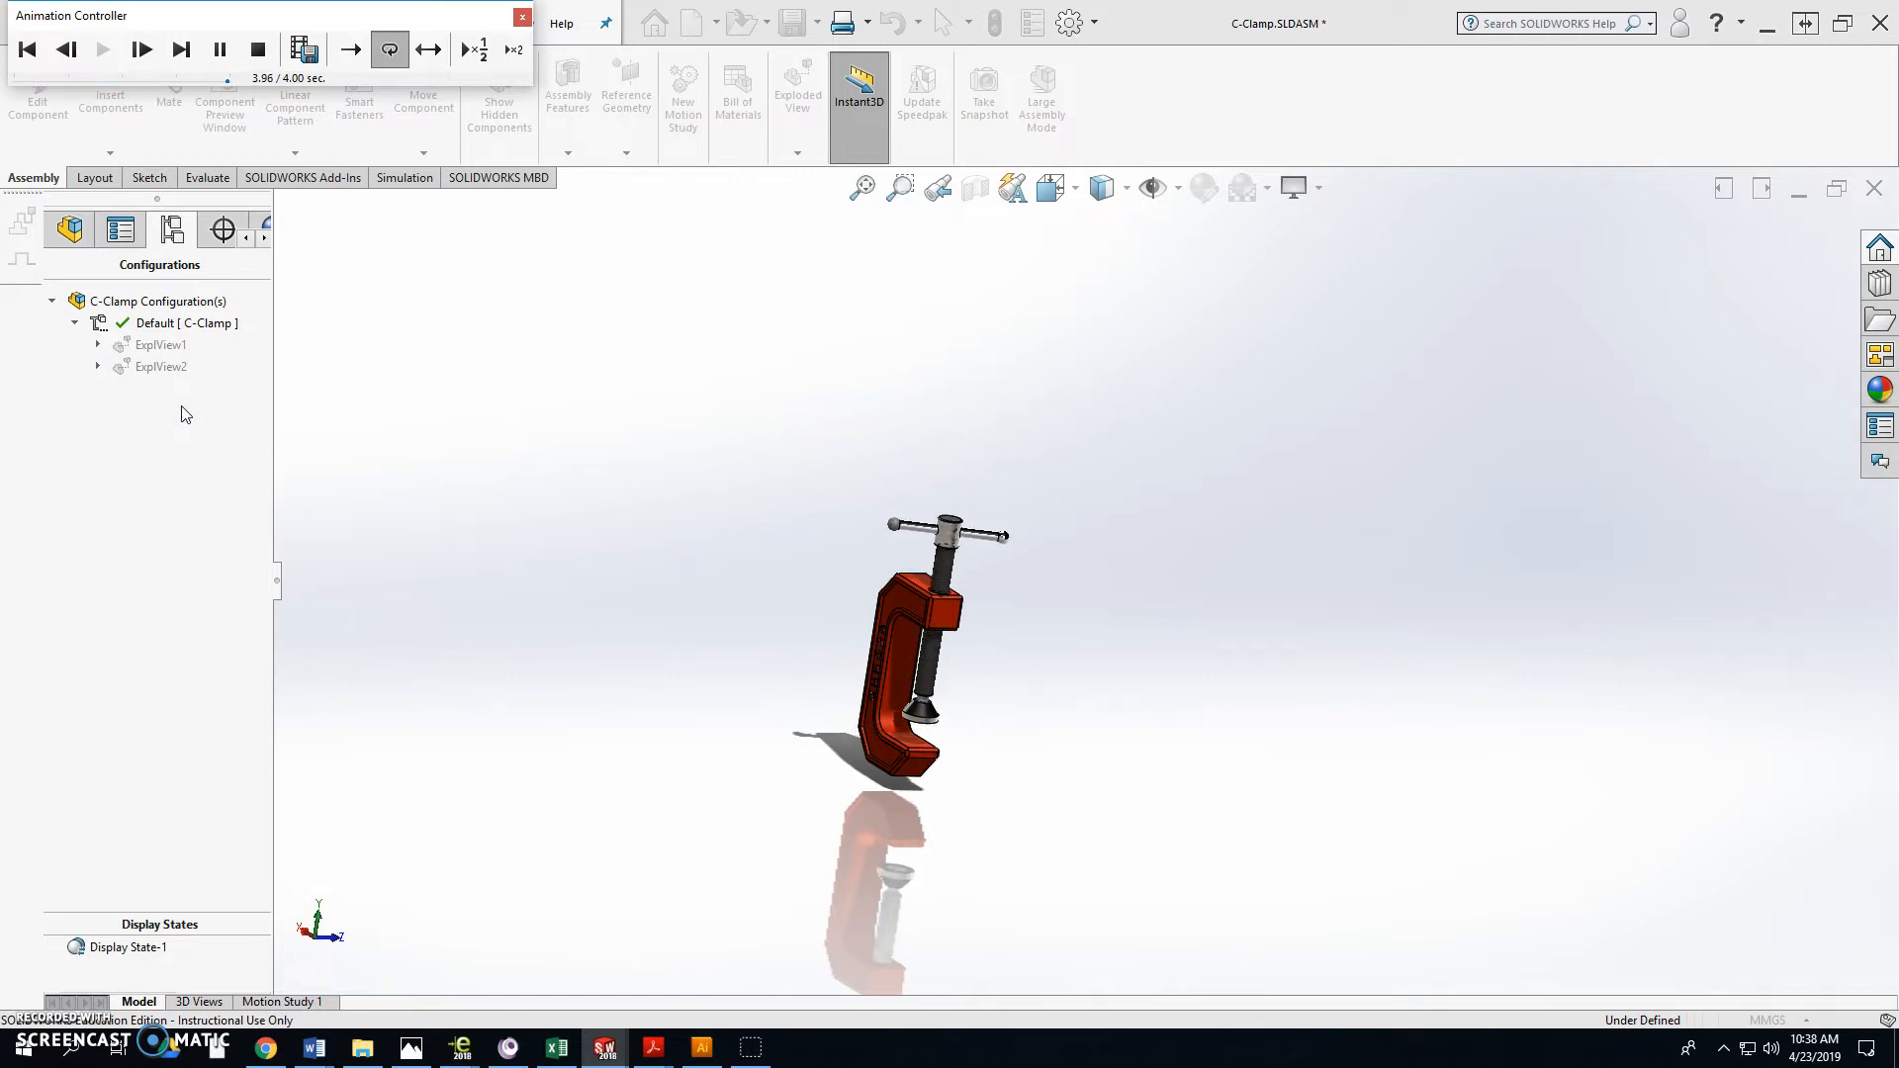
left_click(522, 16)
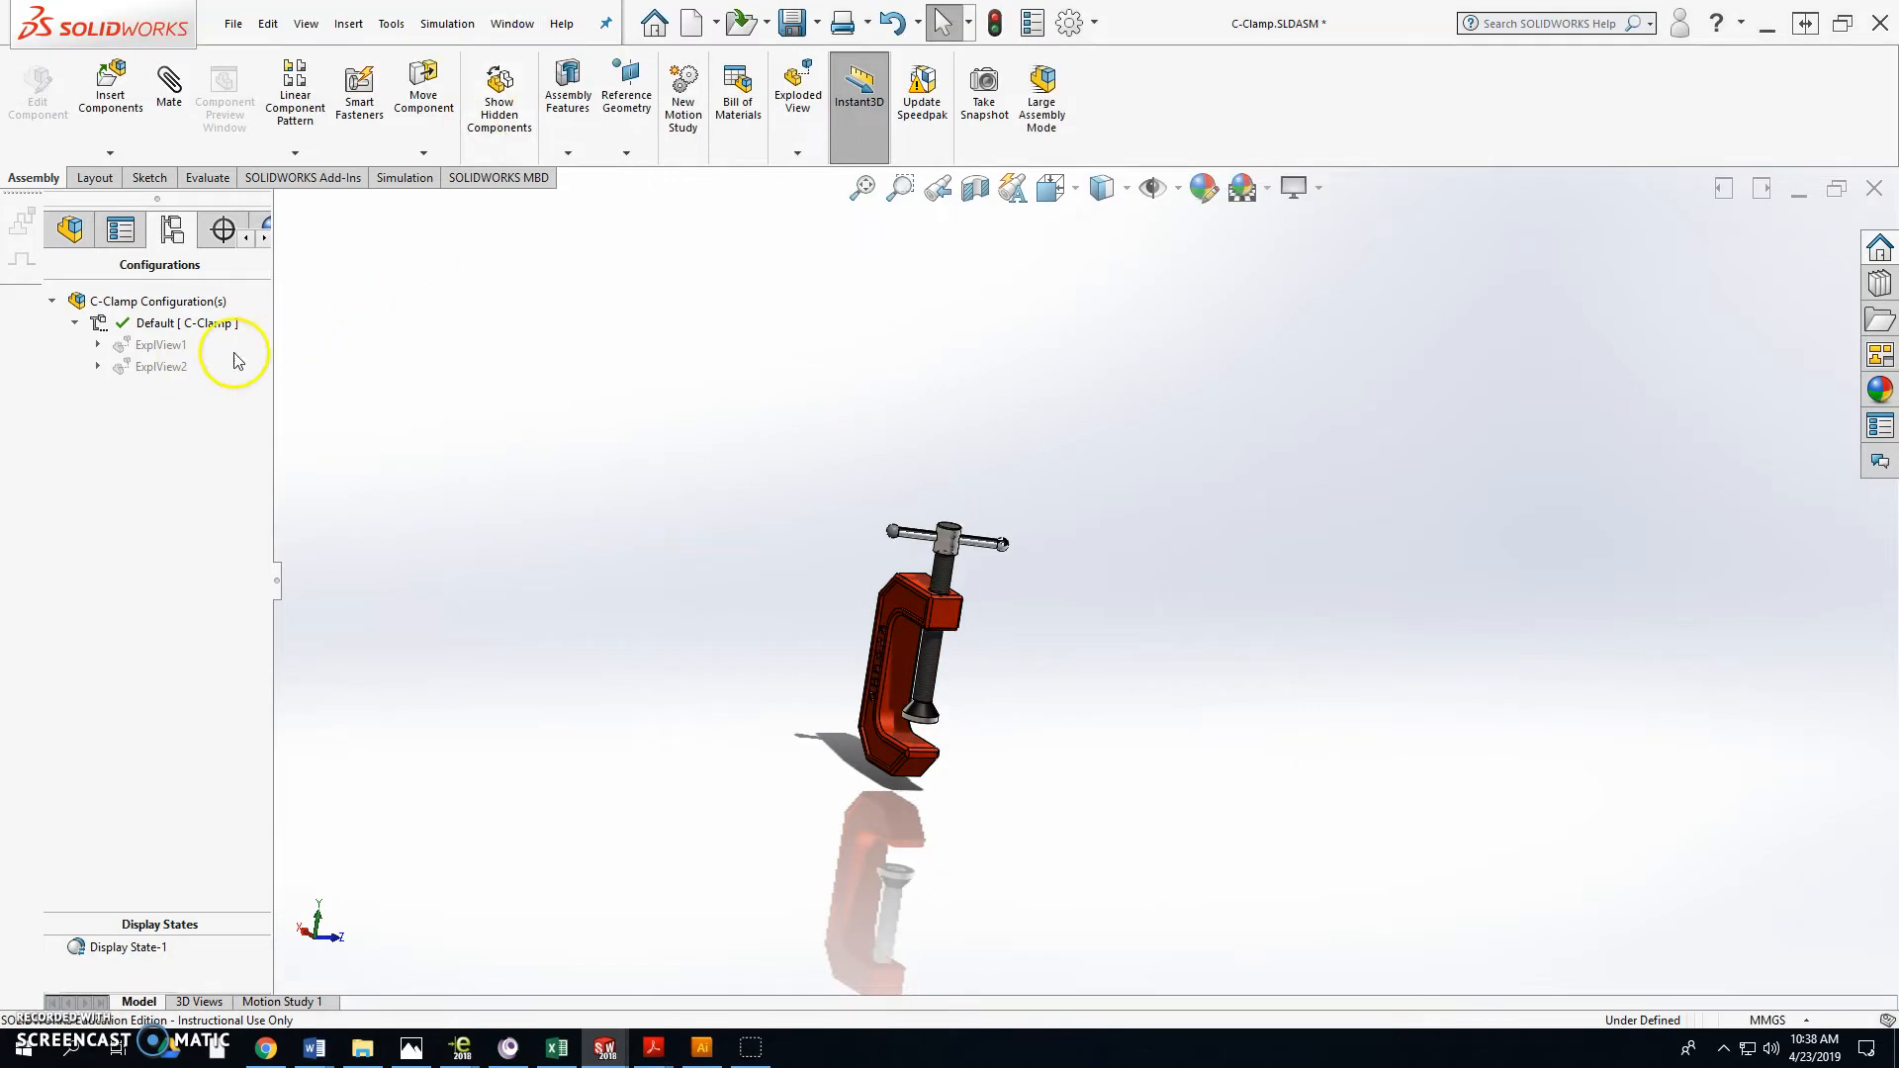
Step: Toggle ExplView2 between exploded and collapsed, leaving the assembly exploded with its explode steps listed
double_click(162, 367)
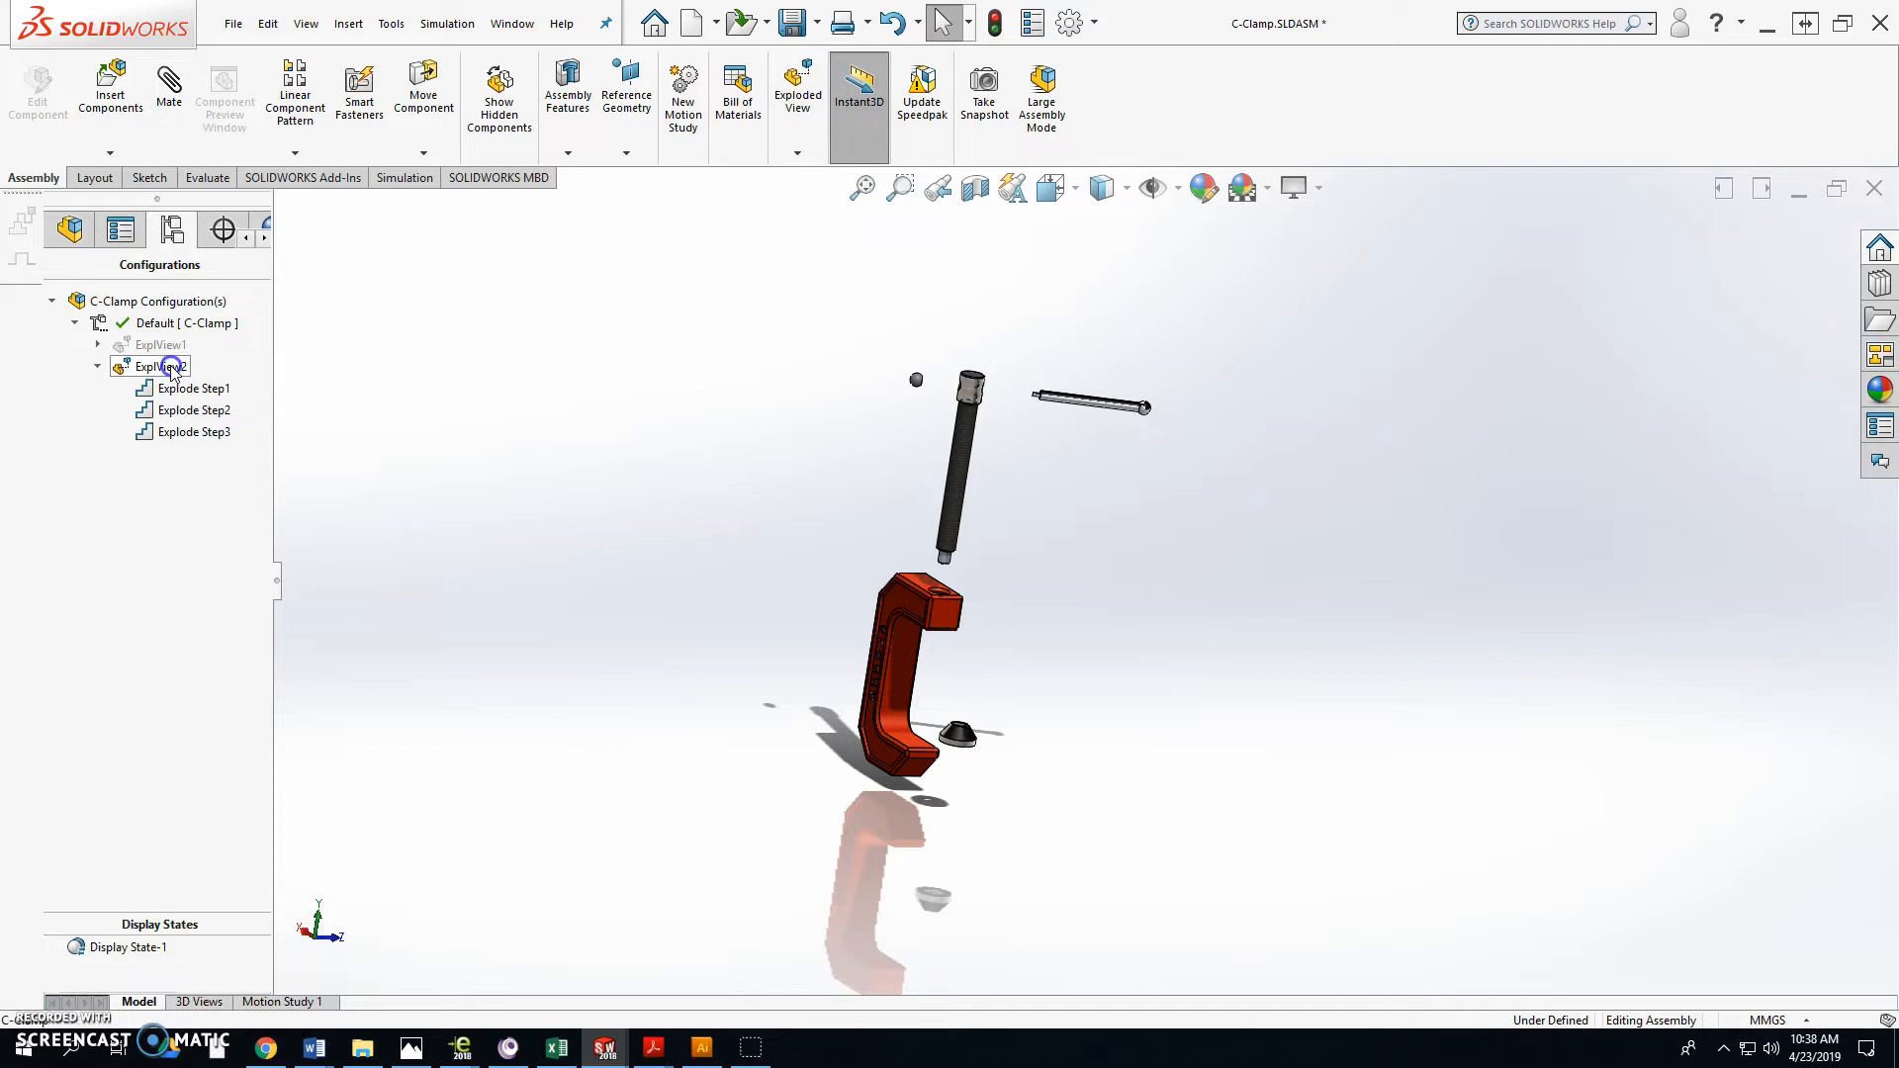
double_click(161, 366)
double_click(162, 367)
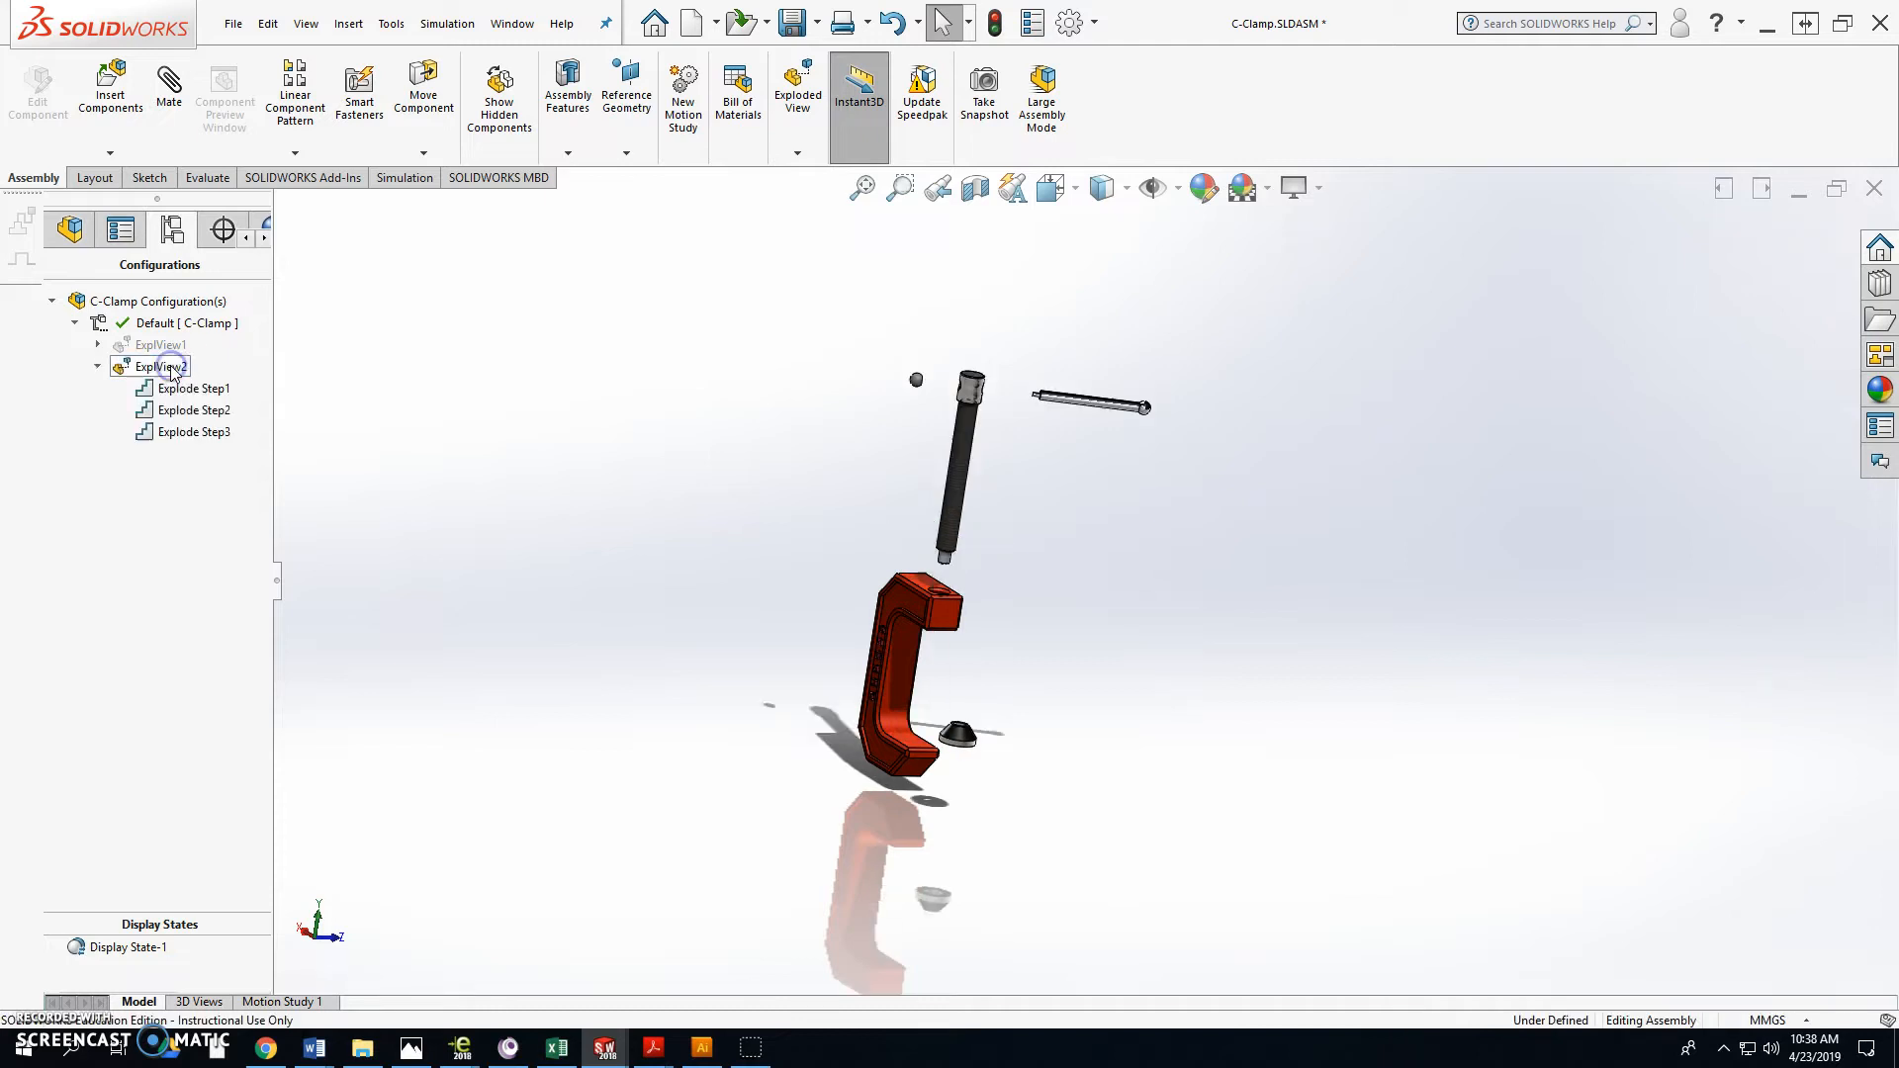
double_click(168, 368)
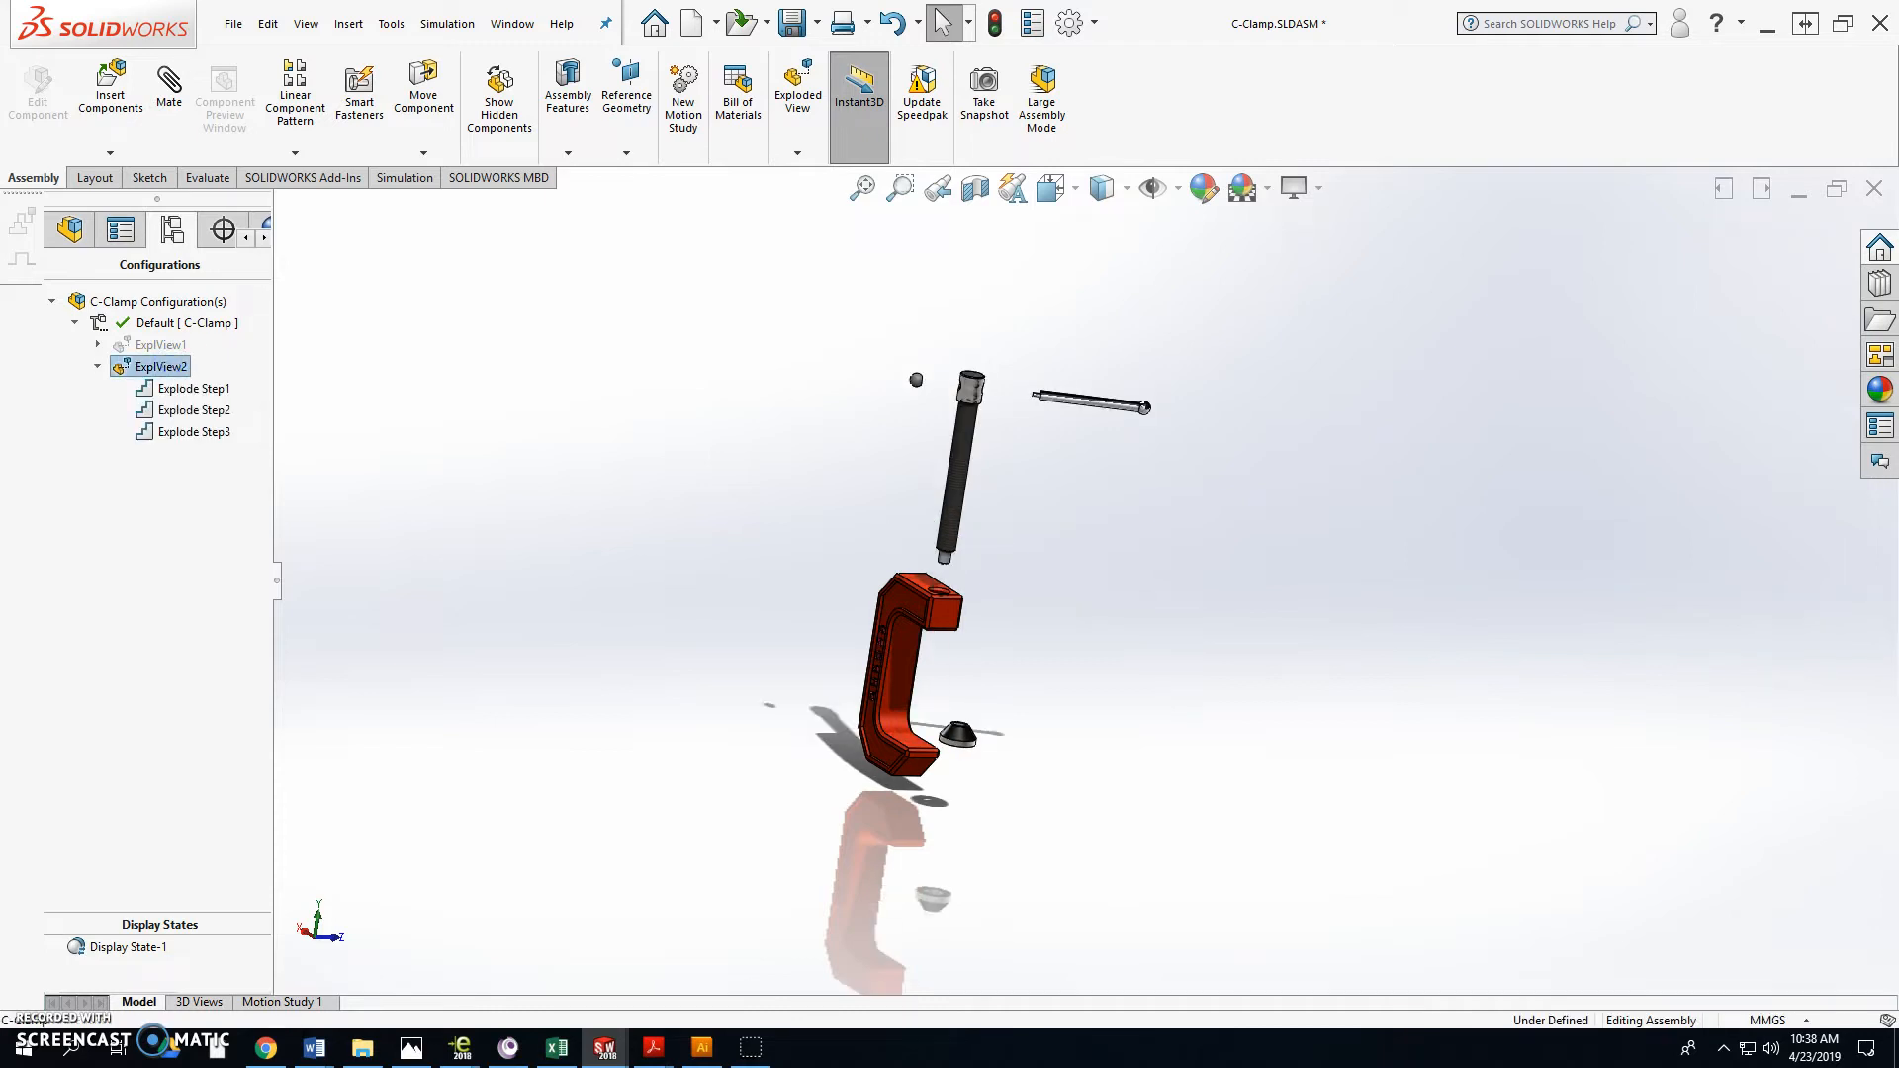
double_click(162, 367)
Step: Start an explode line sketch and route a line from the pin's tip edge to the end cap's hole edge
middle_click_drag(1029, 524, 971, 513)
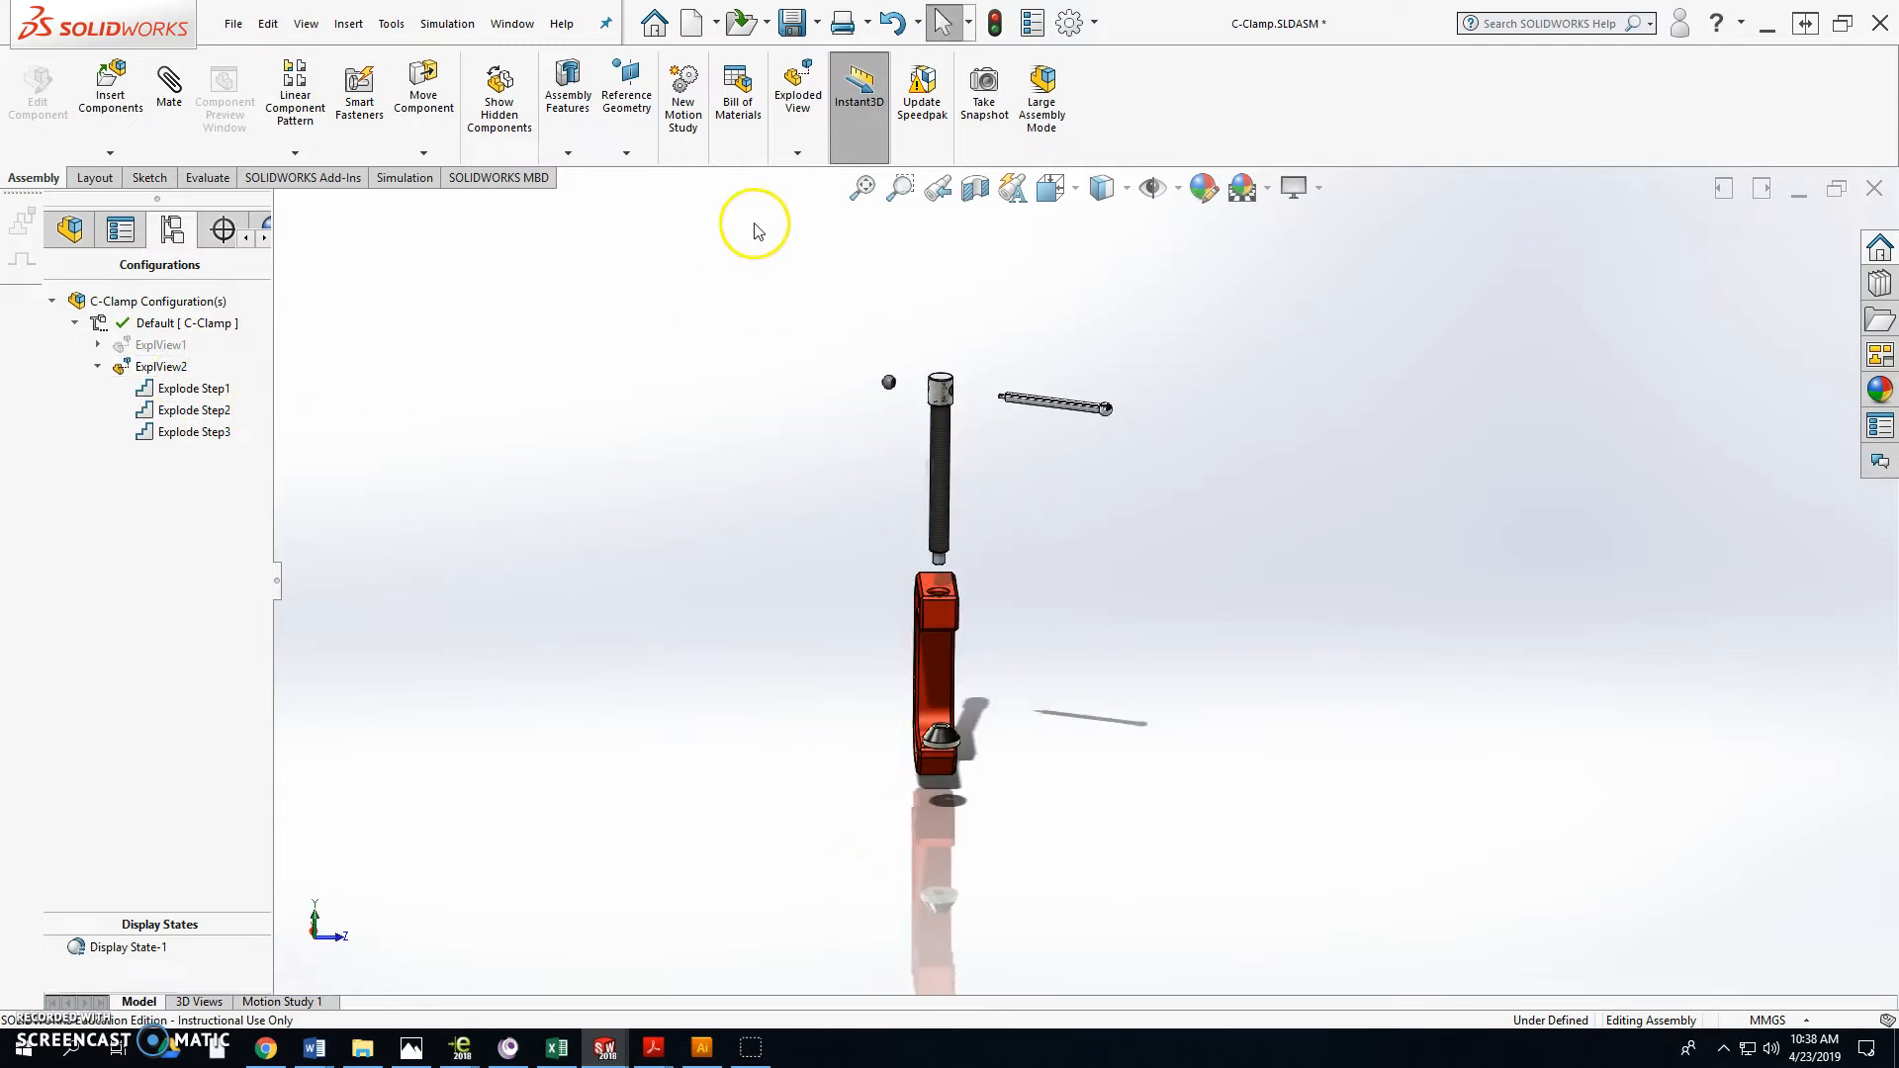
left_click(797, 153)
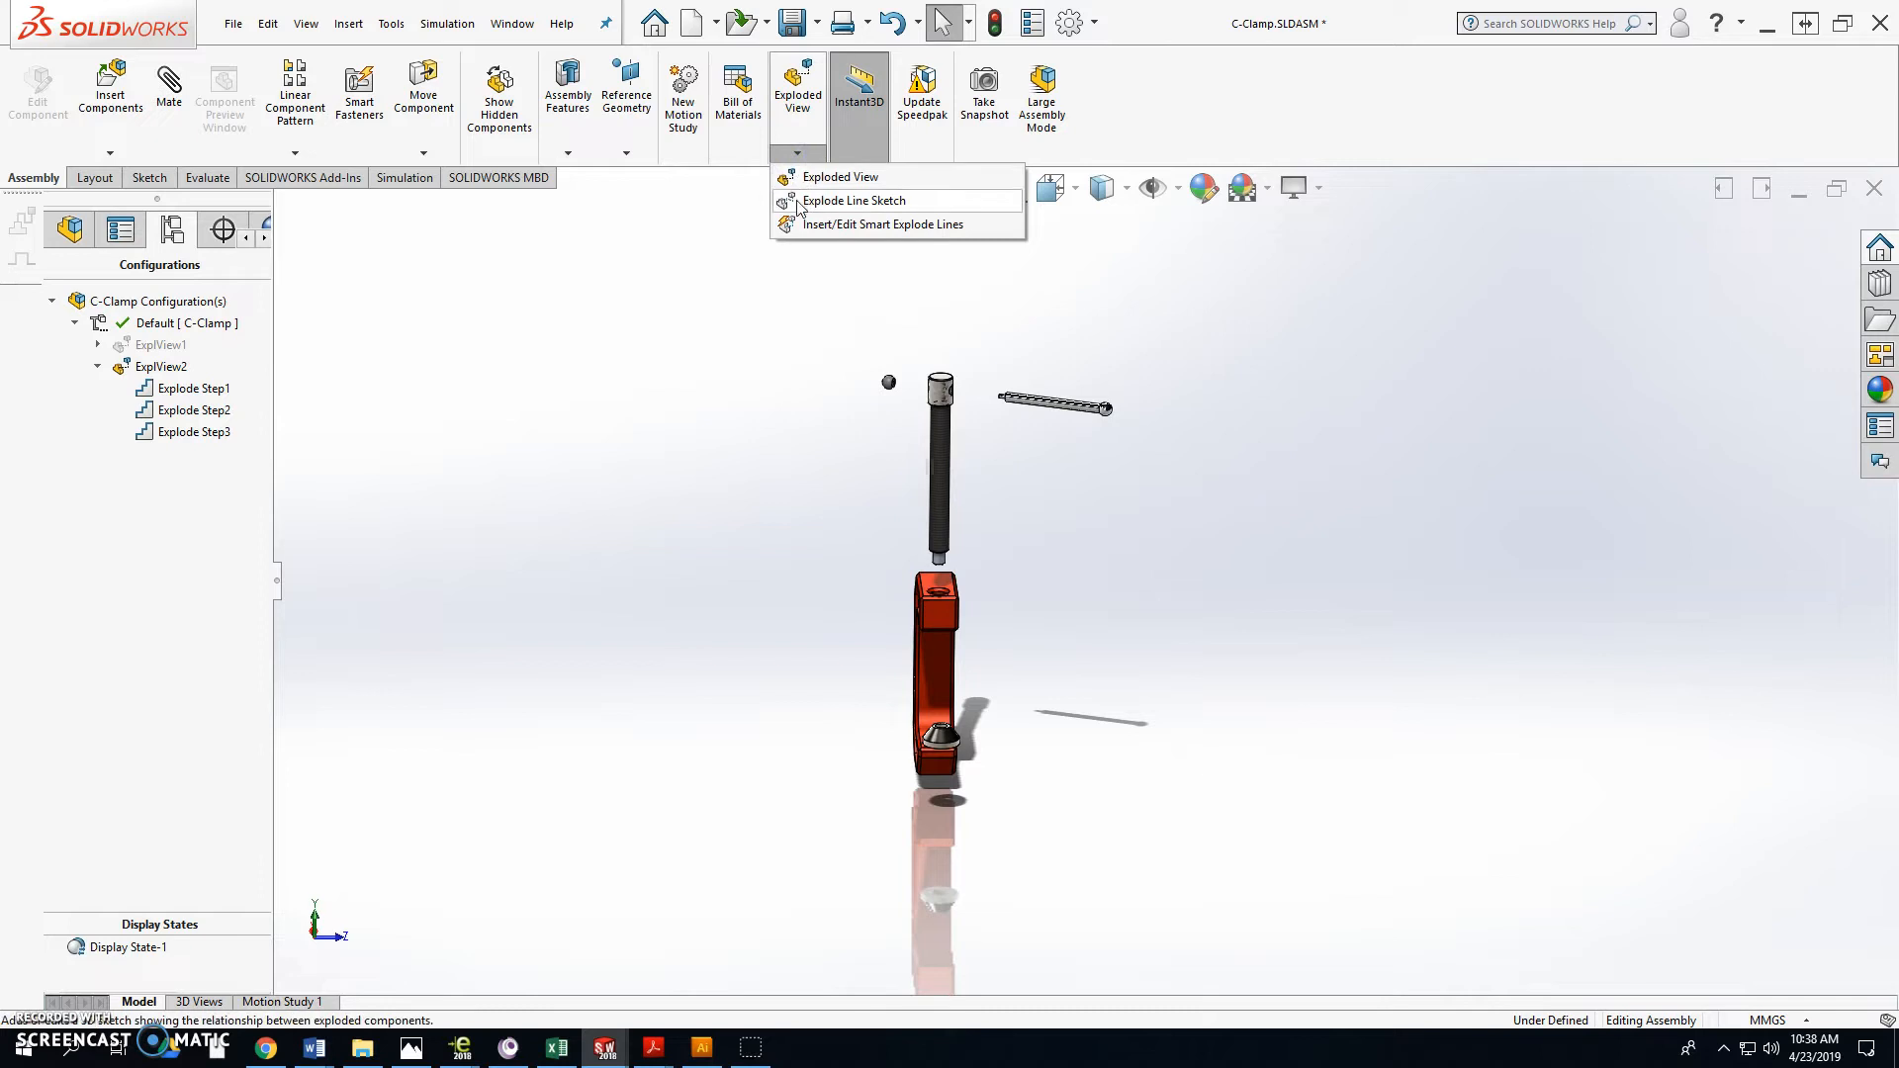
left_click(797, 201)
scroll(1001, 432, "down", 5)
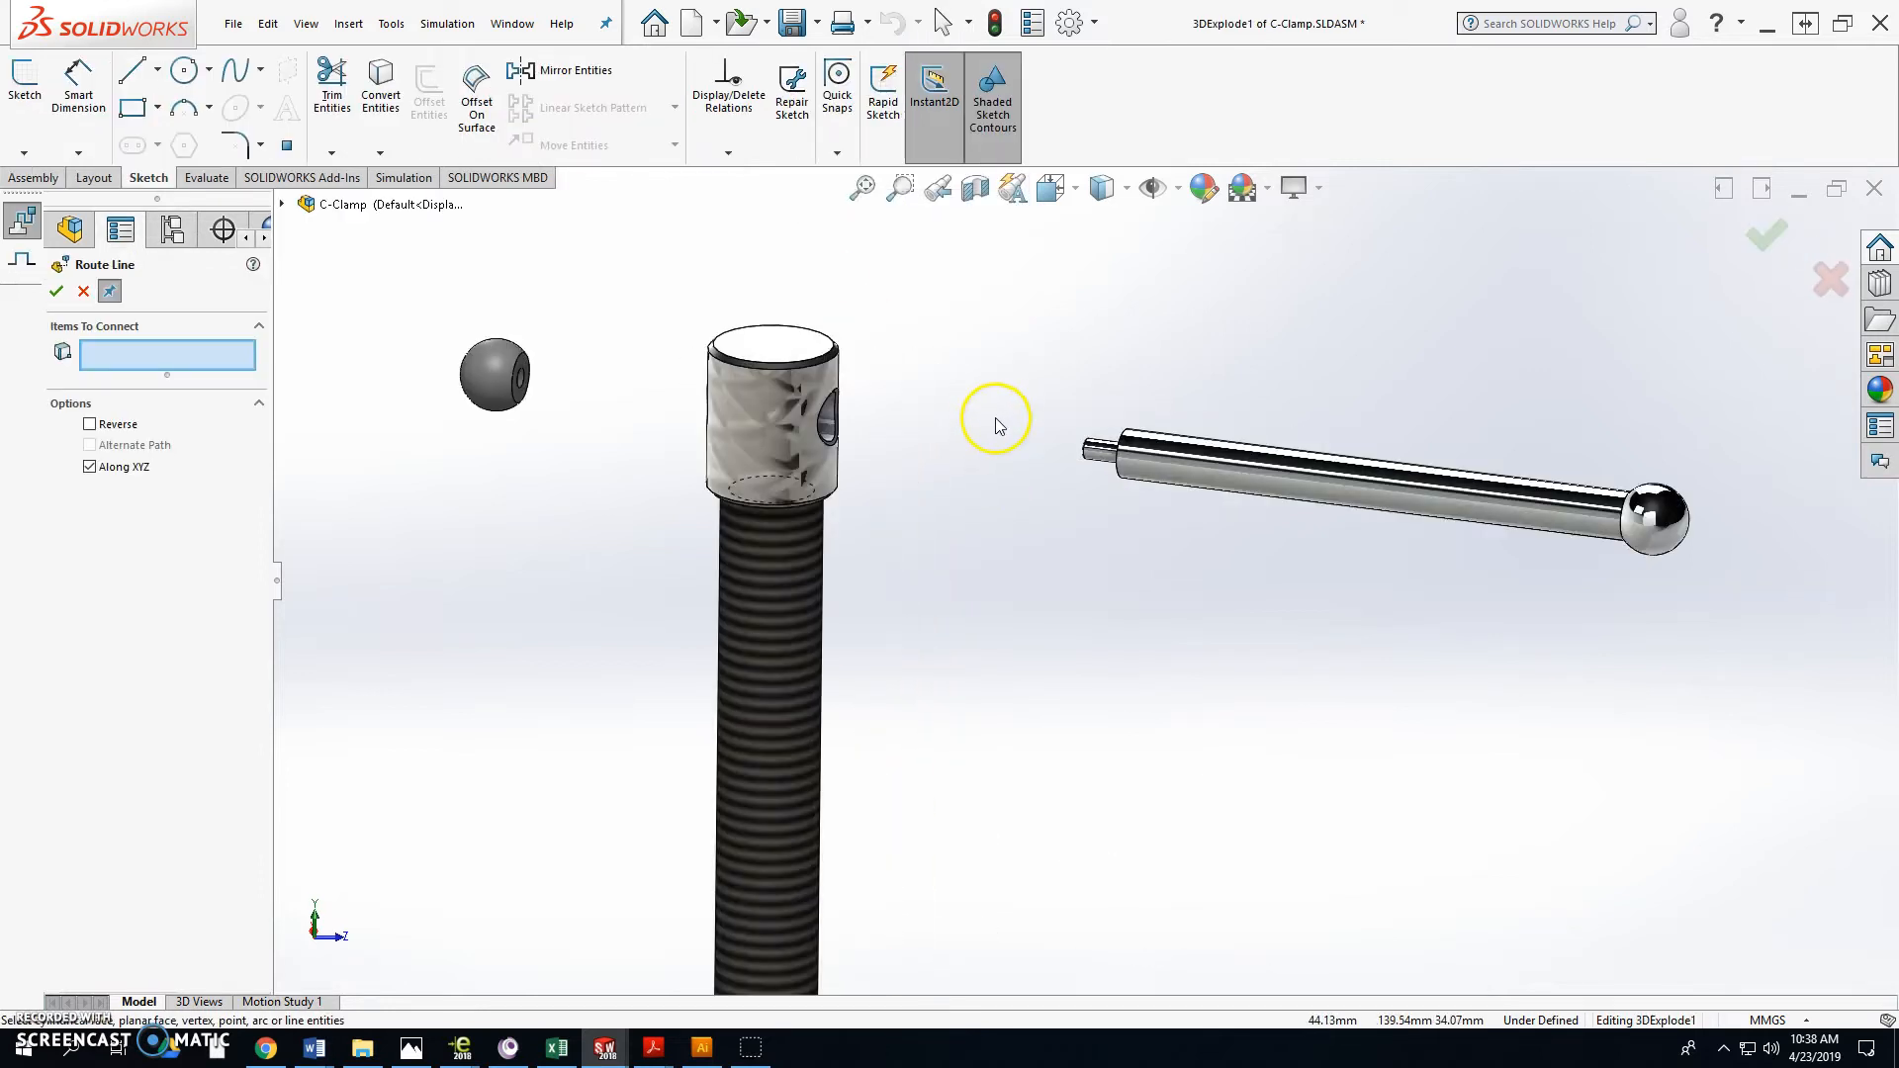
scroll(1036, 468, "down", 4)
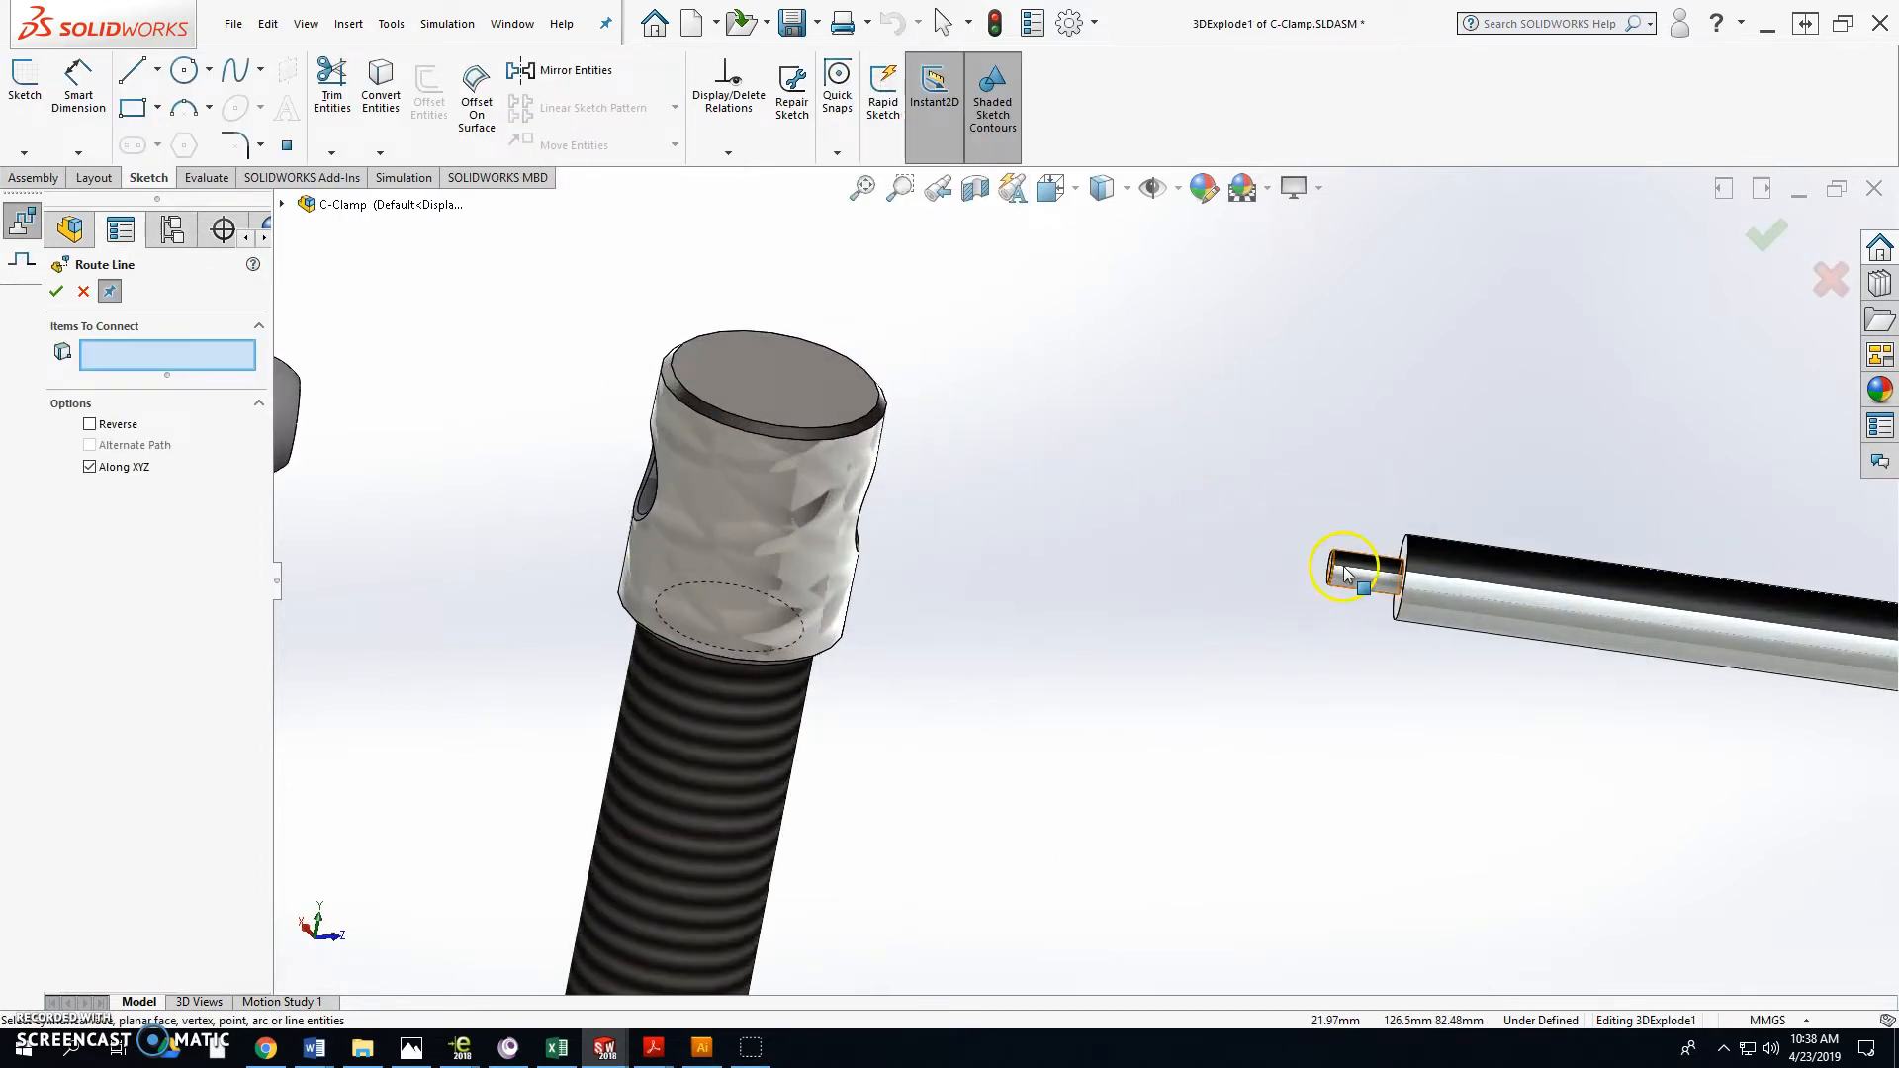
scroll(1335, 569, "down", 2)
left_click(1275, 594)
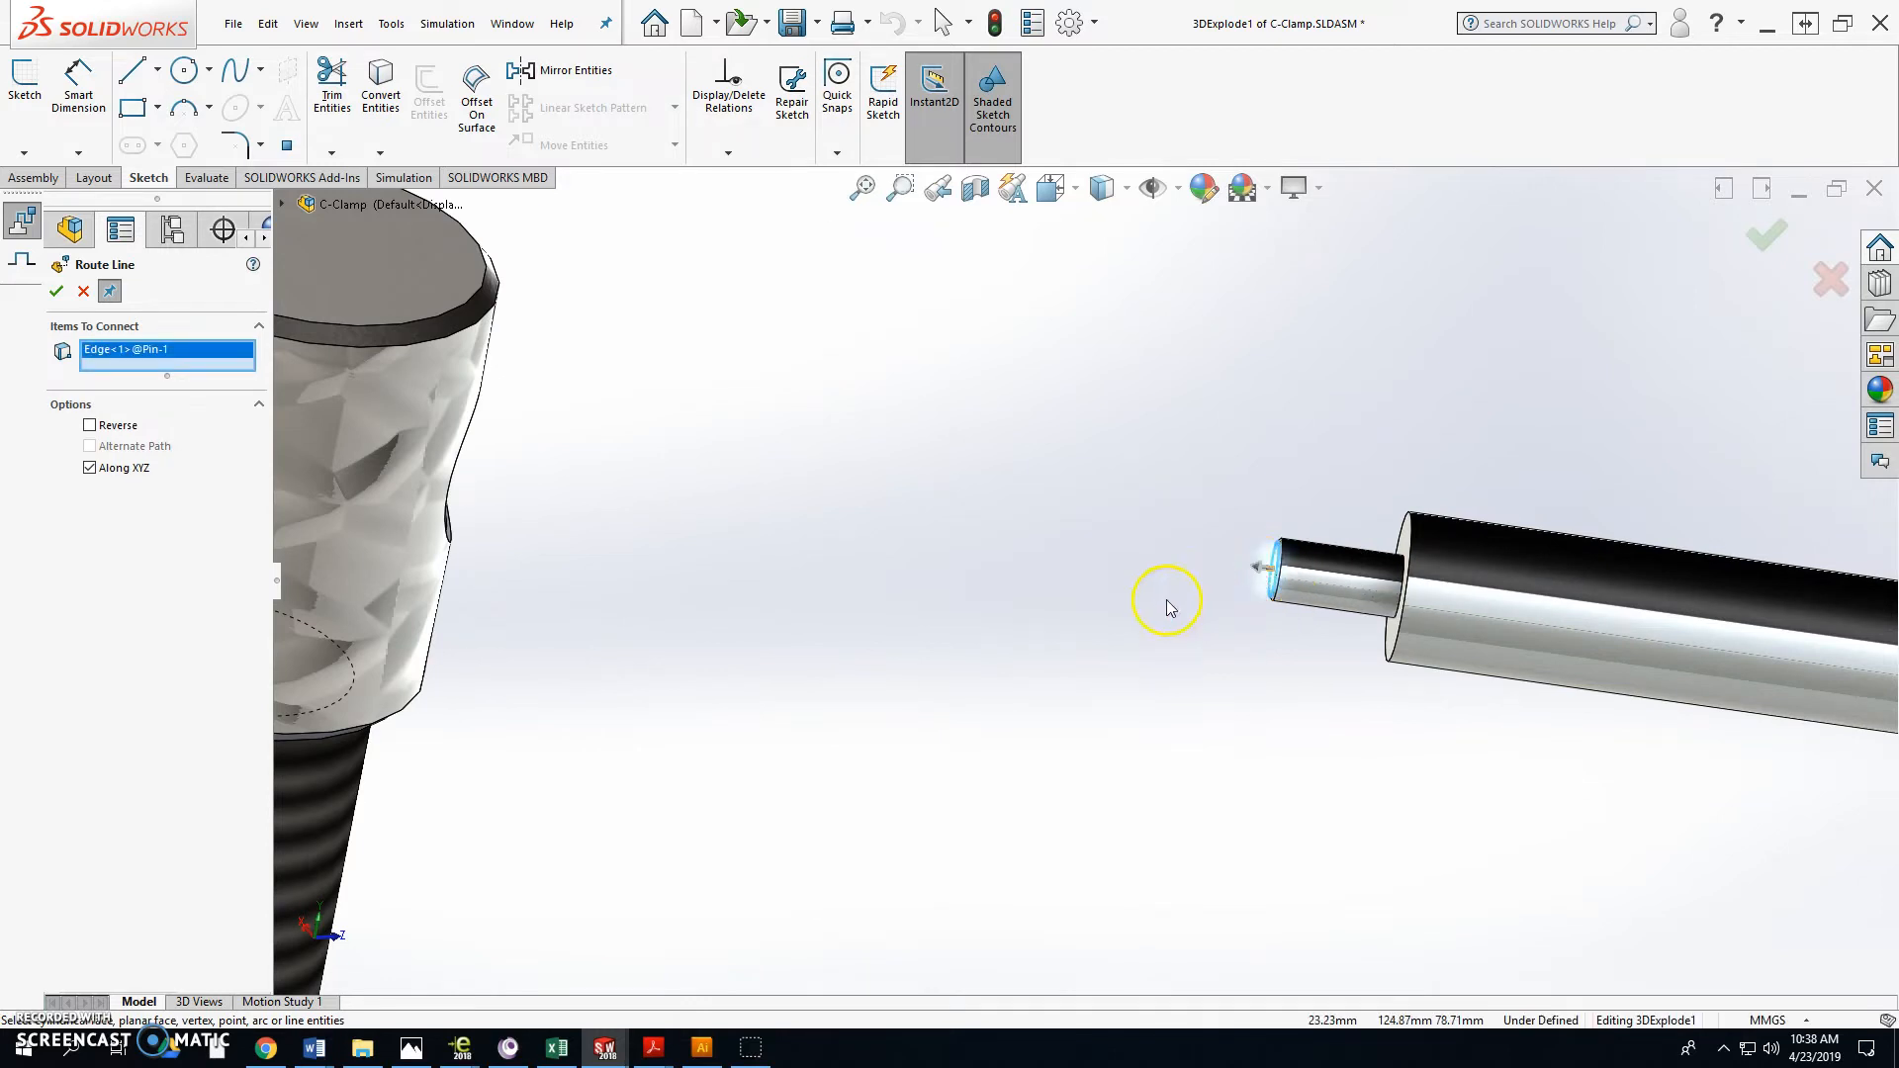
scroll(1066, 651, "up", 3)
middle_click_drag(1059, 644, 607, 520)
scroll(610, 526, "down", 2)
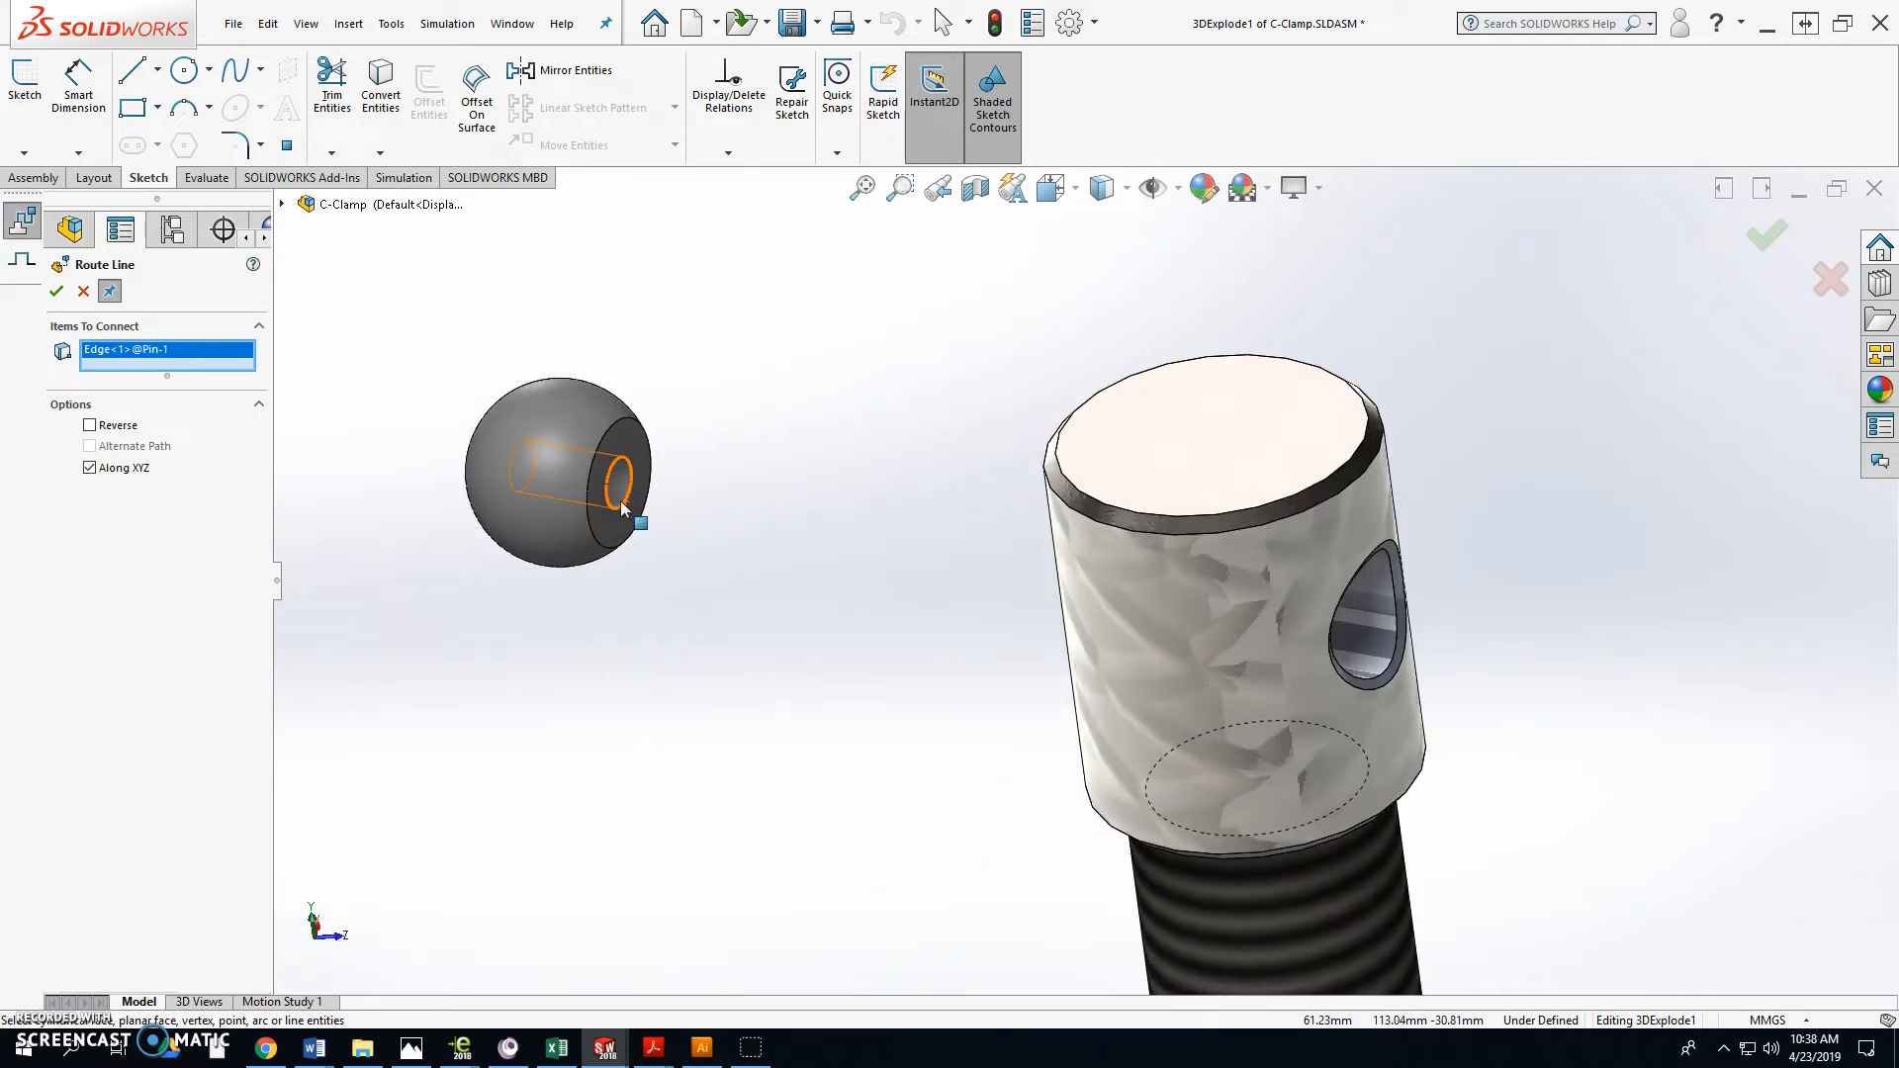
left_click(621, 500)
scroll(775, 606, "up", 5)
mouse_move(1225, 688)
middle_mouse_down()
mouse_move(1263, 692)
mouse_move(1276, 767)
mouse_move(1211, 700)
middle_mouse_up()
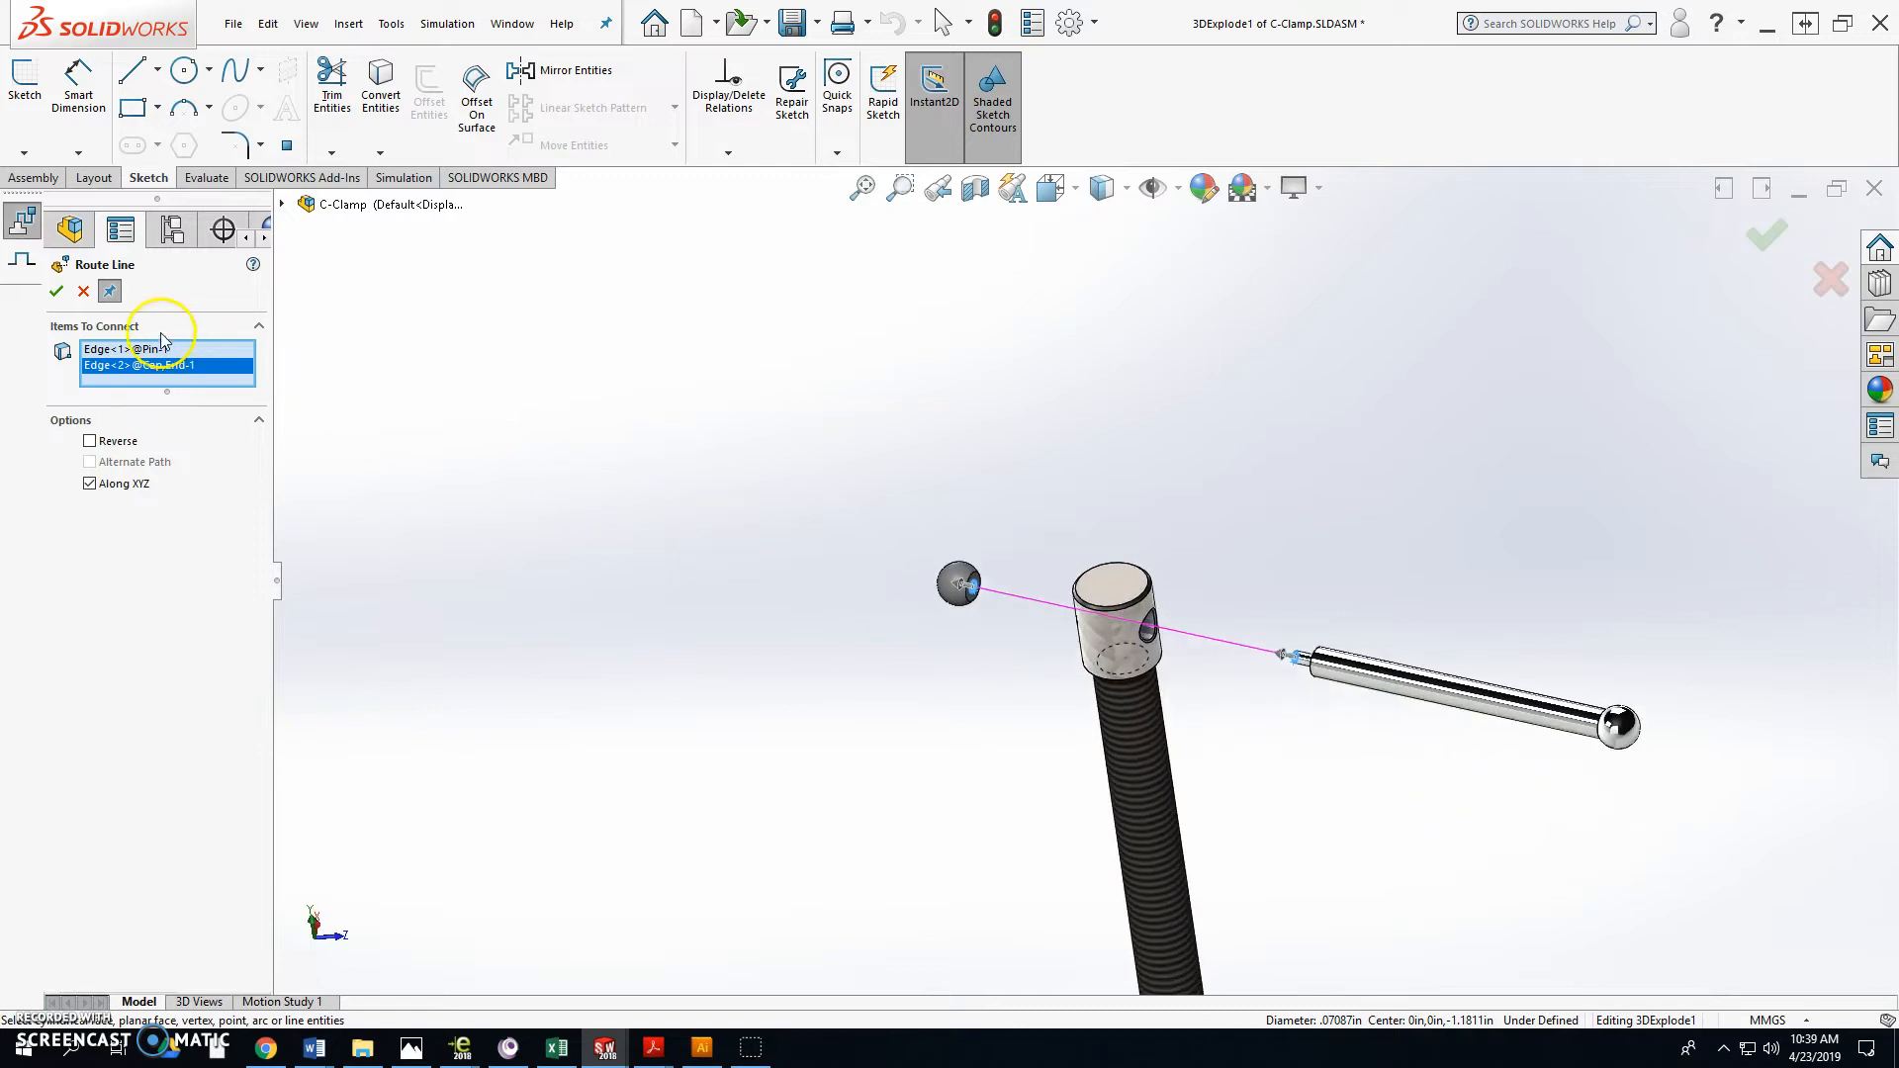
left_click(56, 291)
Step: Select the screw's lower end edge and the swivel's top hole edge as the items for a second route line
scroll(1051, 679, "up", 6)
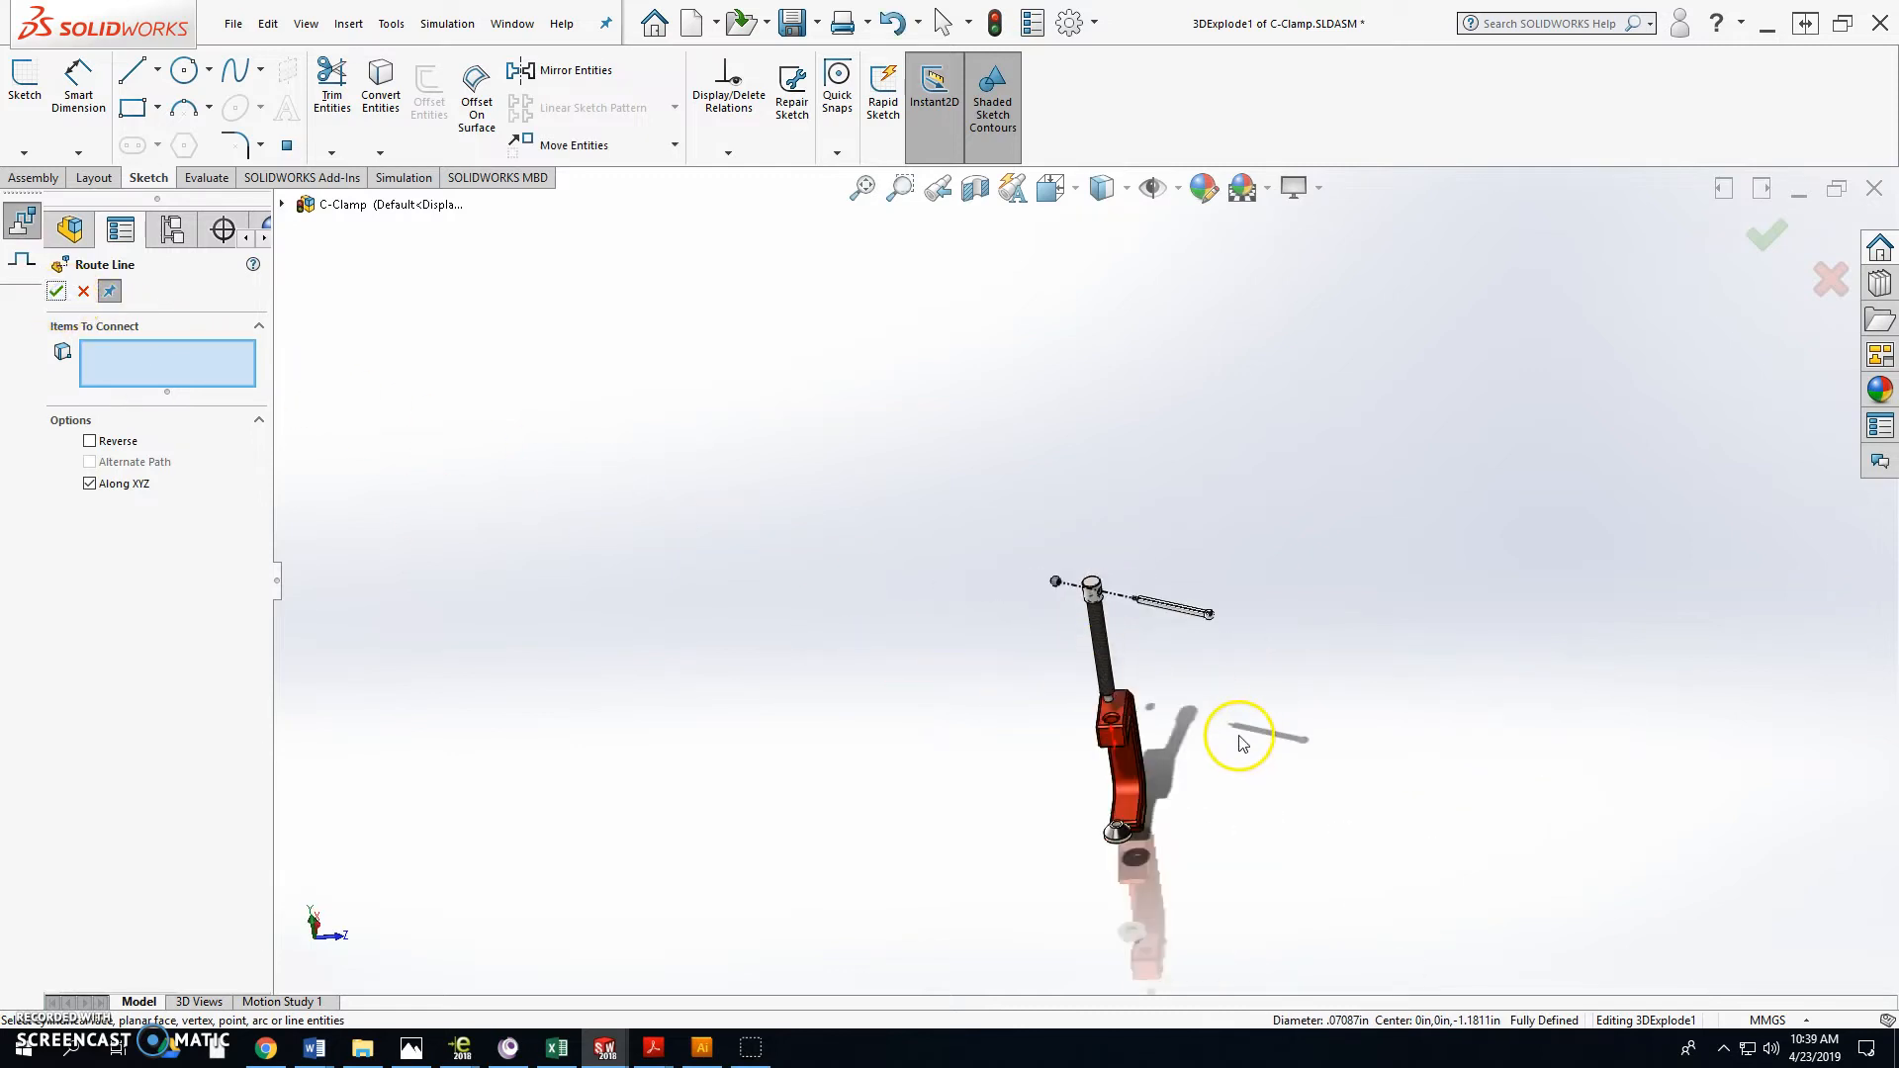
scroll(1222, 712, "down", 2)
middle_click_drag(1259, 669, 1094, 568)
scroll(1166, 645, "down", 5)
scroll(1013, 584, "down", 2)
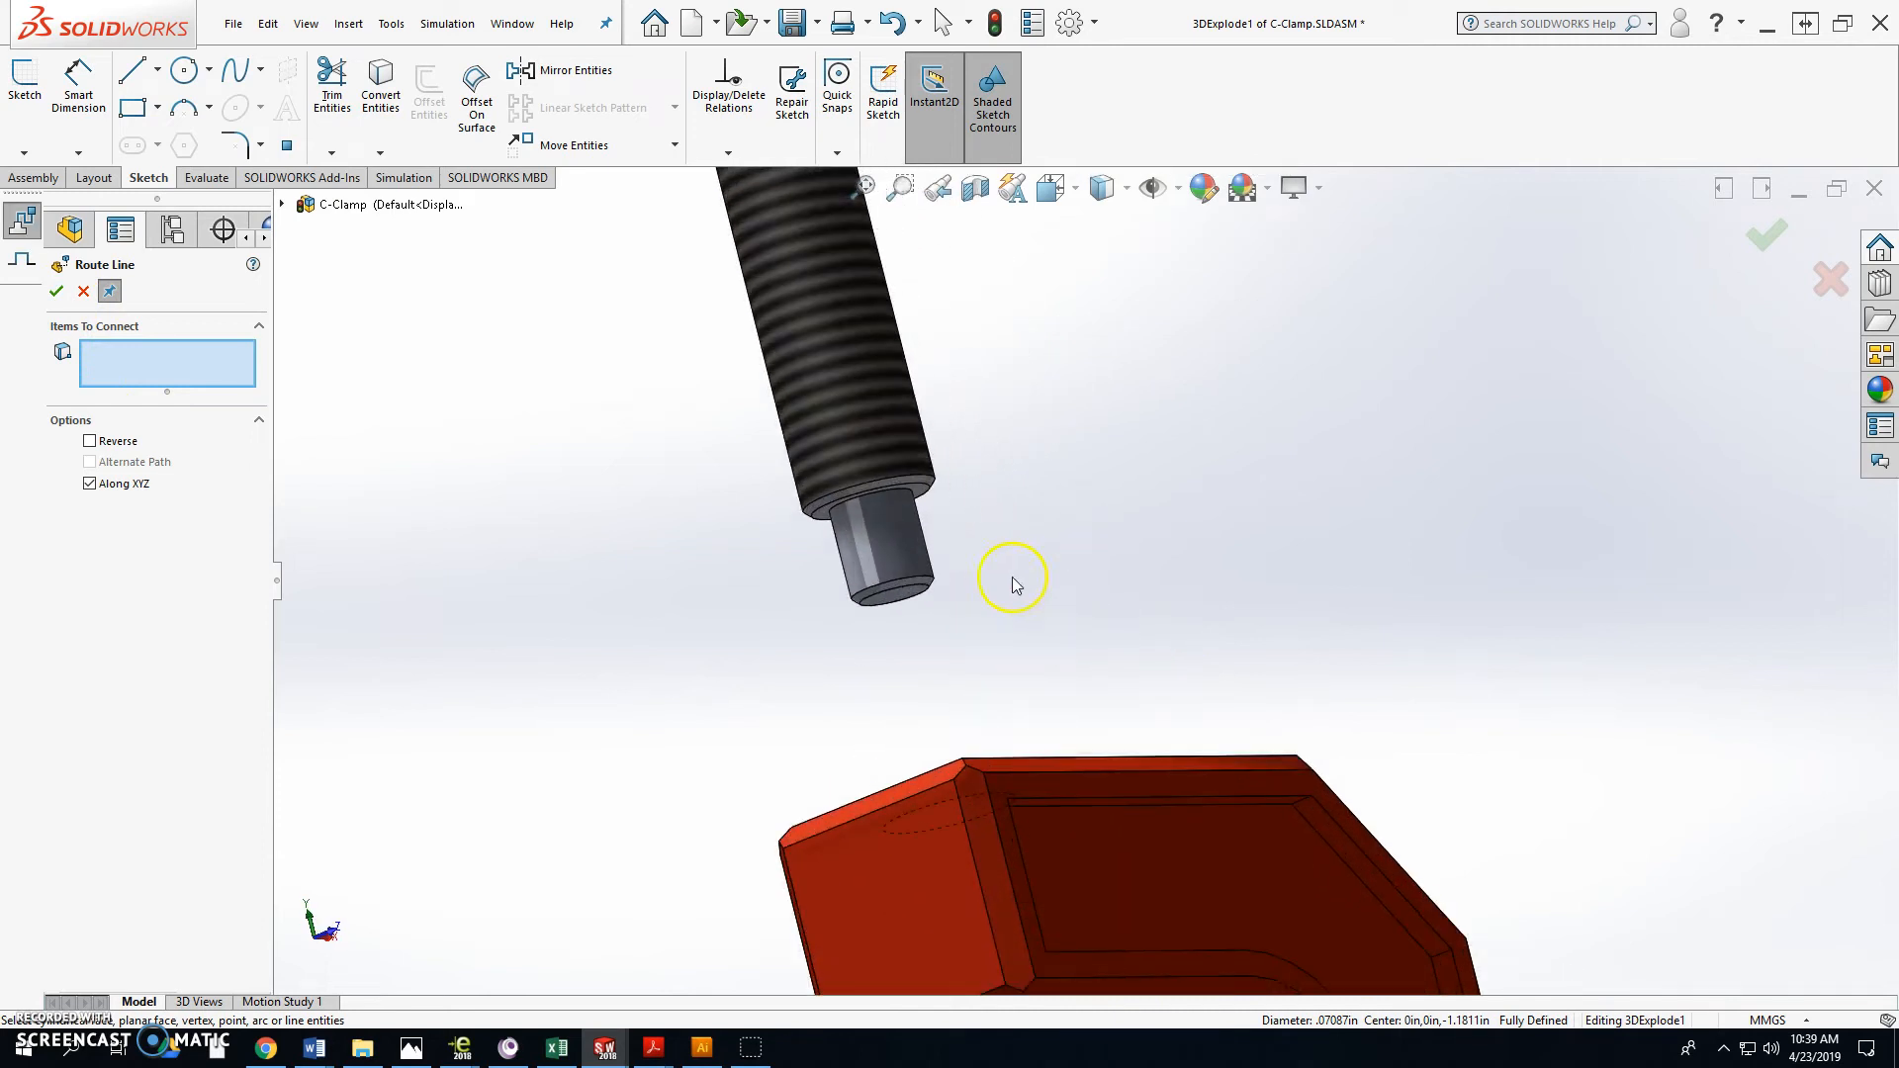
left_click(899, 594)
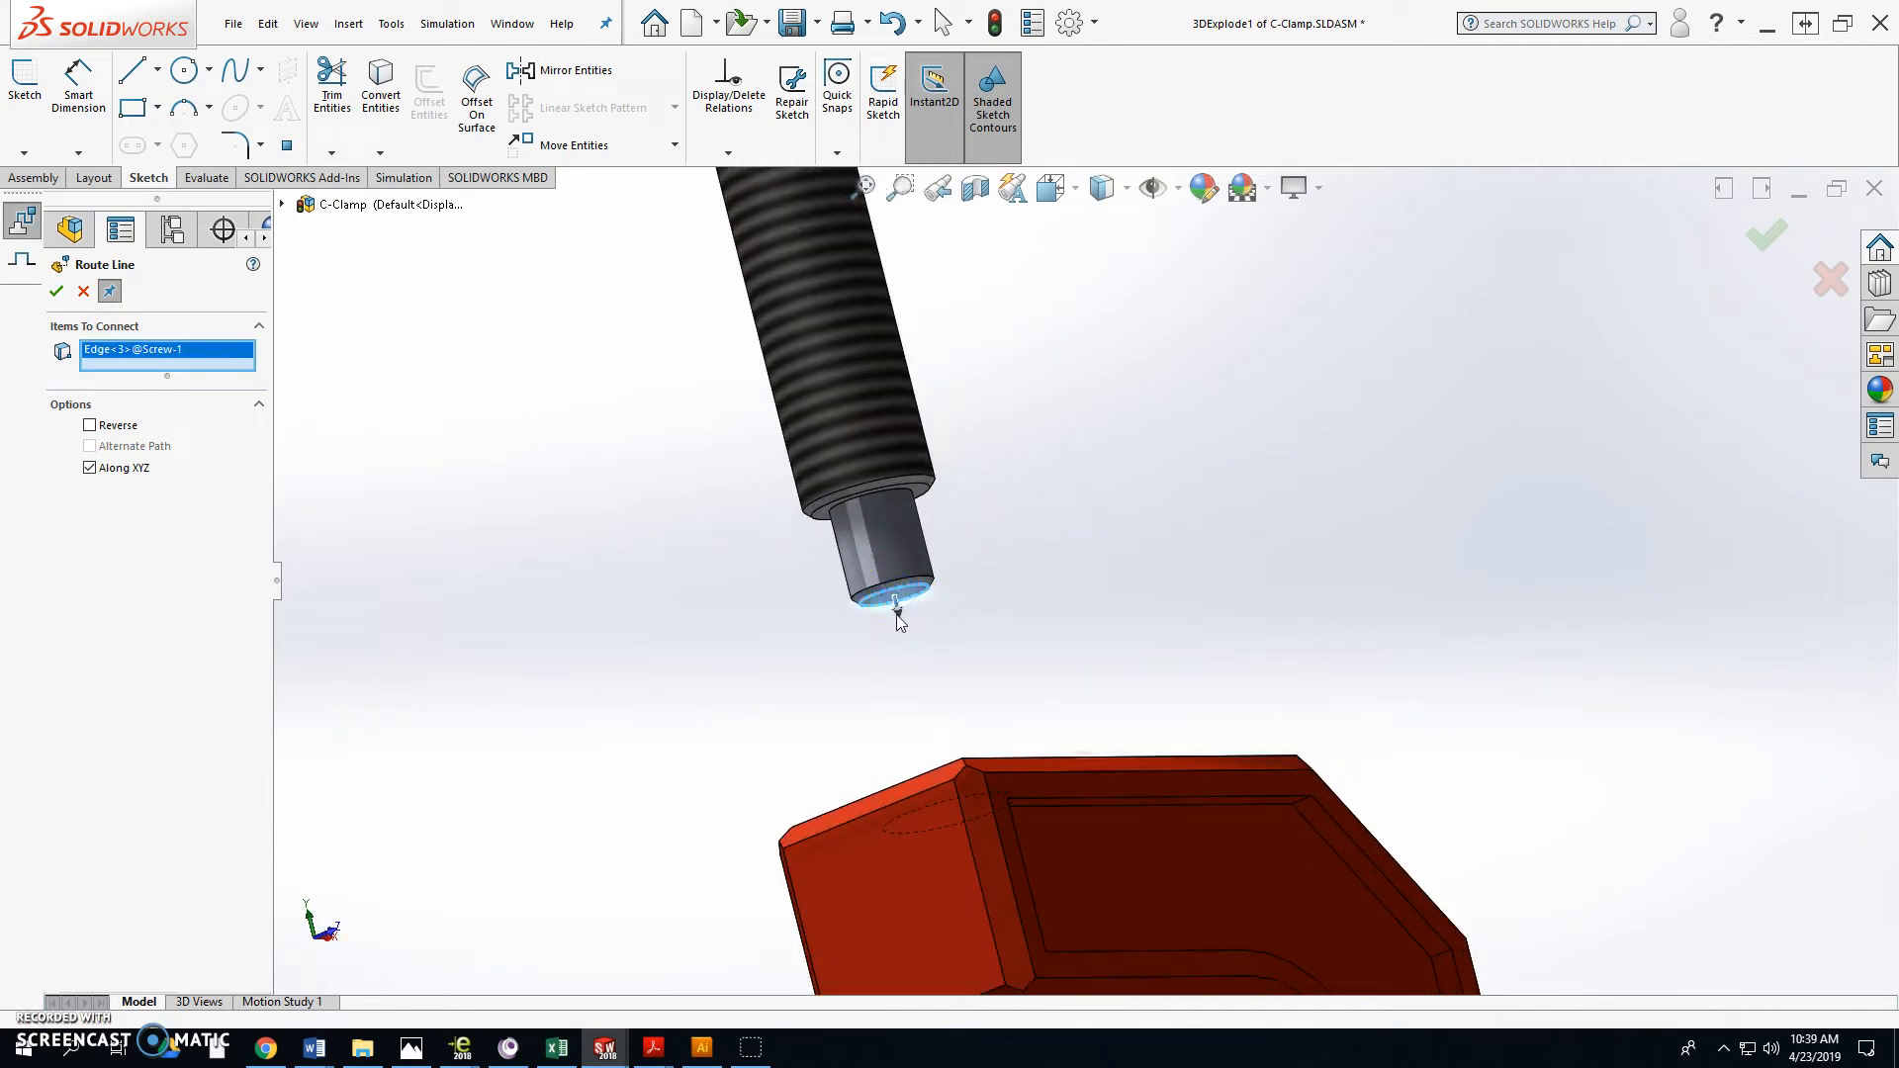
scroll(879, 667, "up", 6)
middle_click_drag(1046, 841, 1107, 998)
scroll(1059, 762, "down", 3)
scroll(1058, 756, "down", 3)
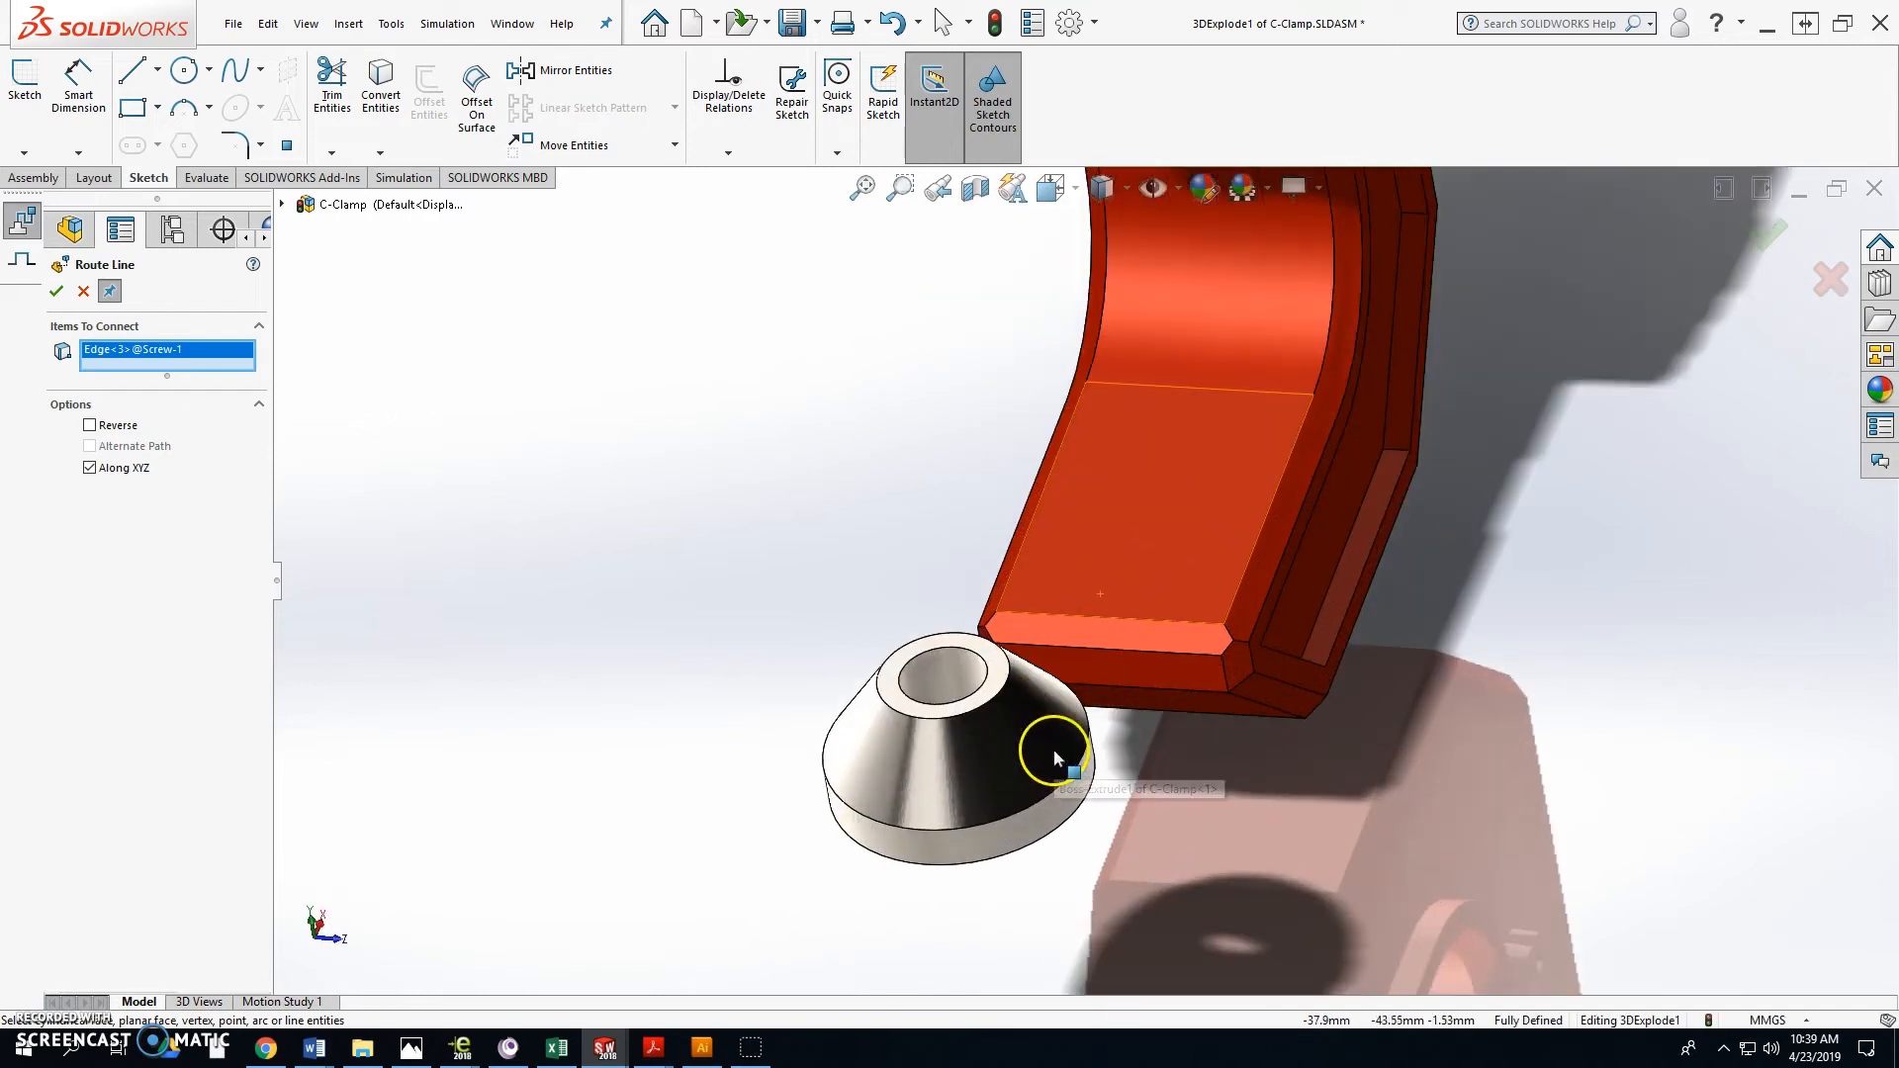
left_click(983, 680)
Step: Shift the route line's cross segment down into the clamp opening, accept the route, and finish the Route Line command
scroll(1127, 702, "up", 5)
middle_click_drag(1153, 690, 1073, 605)
scroll(937, 428, "down", 3)
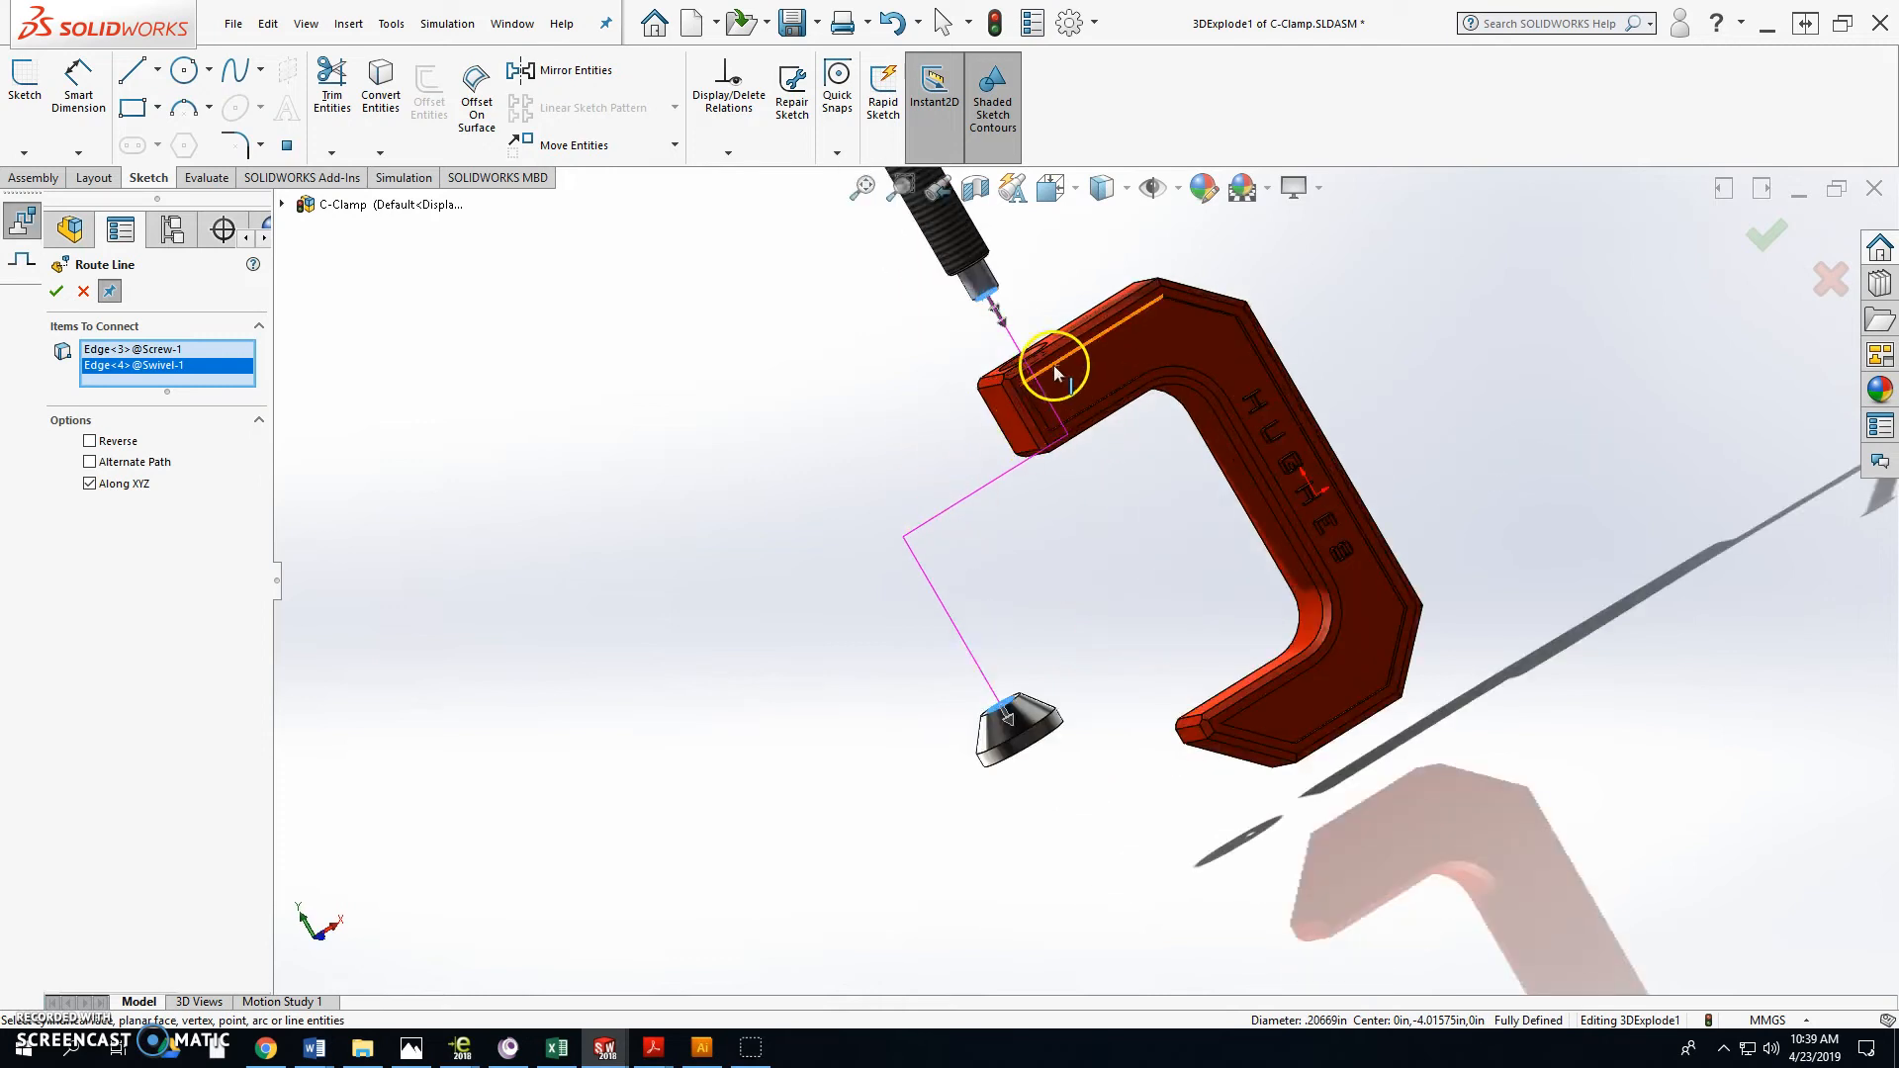
scroll(1042, 424, "down", 4)
scroll(1131, 643, "up", 4)
middle_click_drag(1131, 642, 1005, 597)
left_click_drag(997, 586, 1068, 689)
left_click(1002, 611)
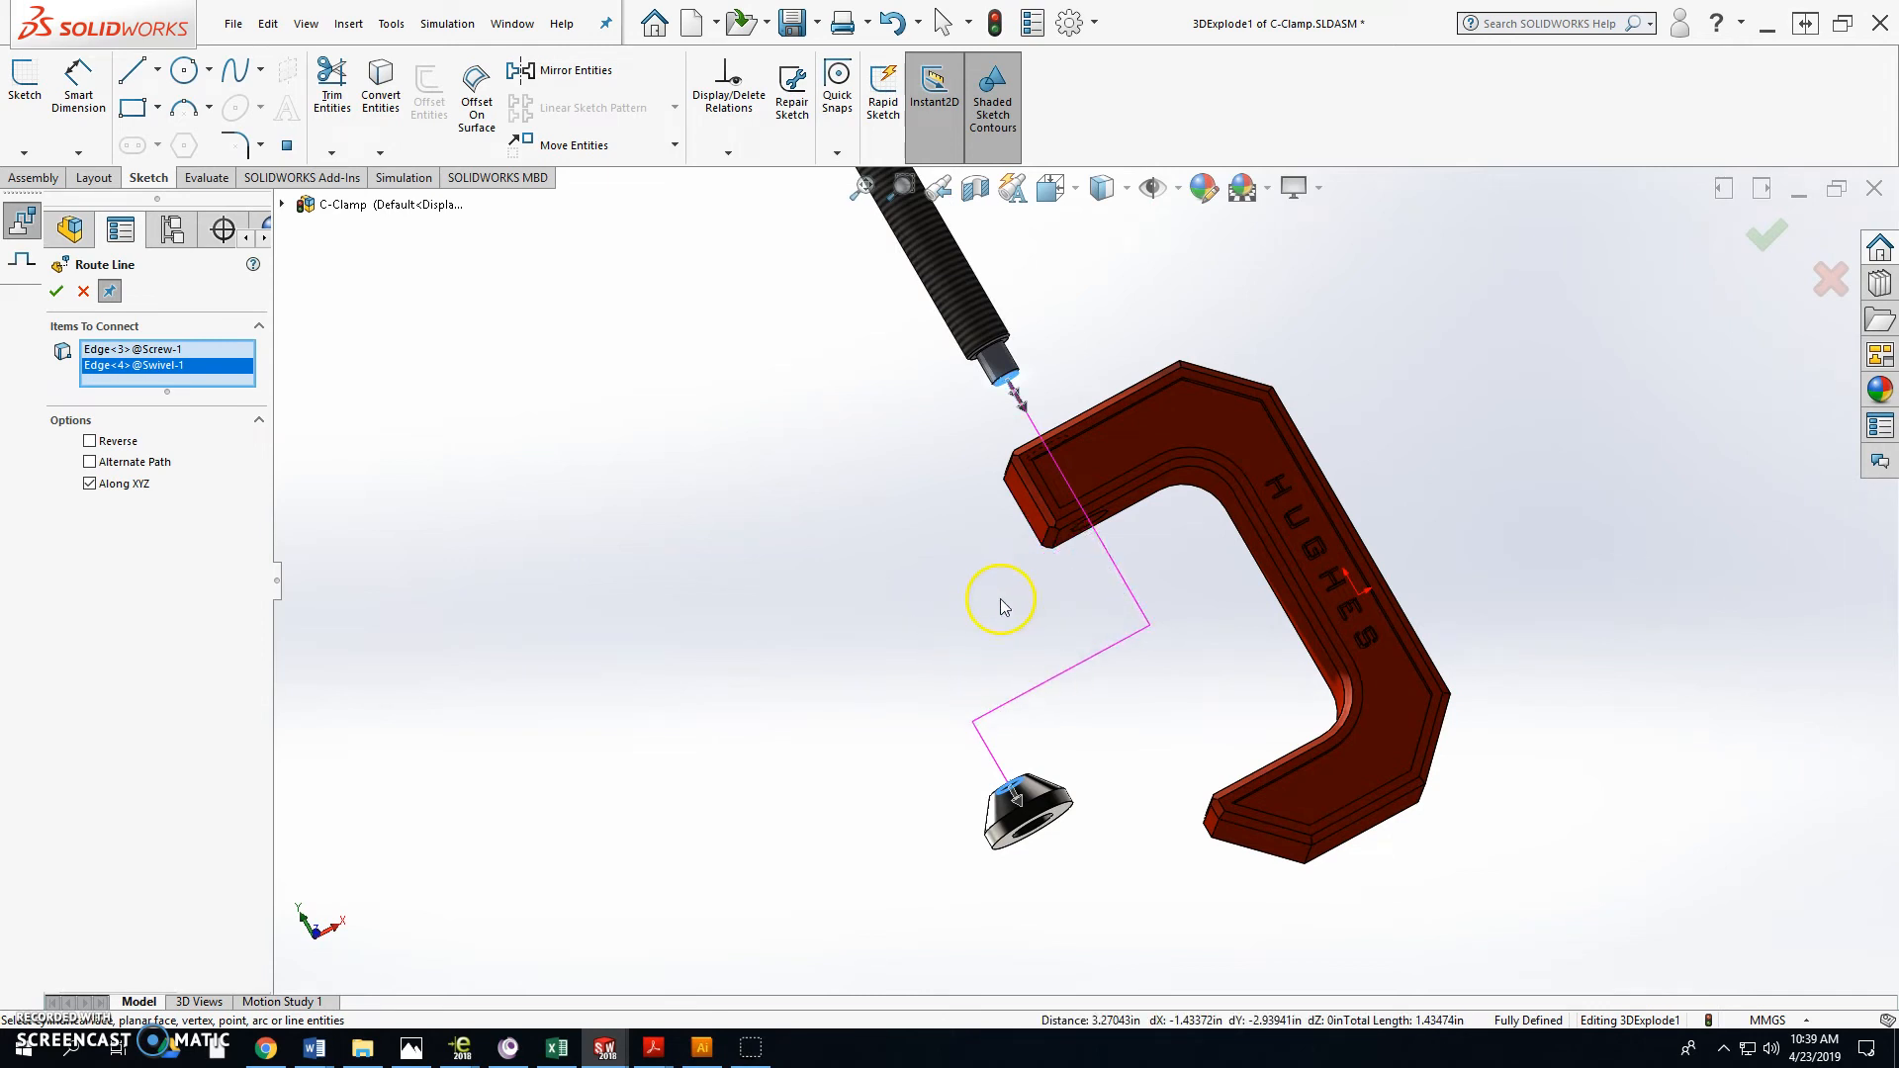
middle_click_drag(988, 581, 1221, 516)
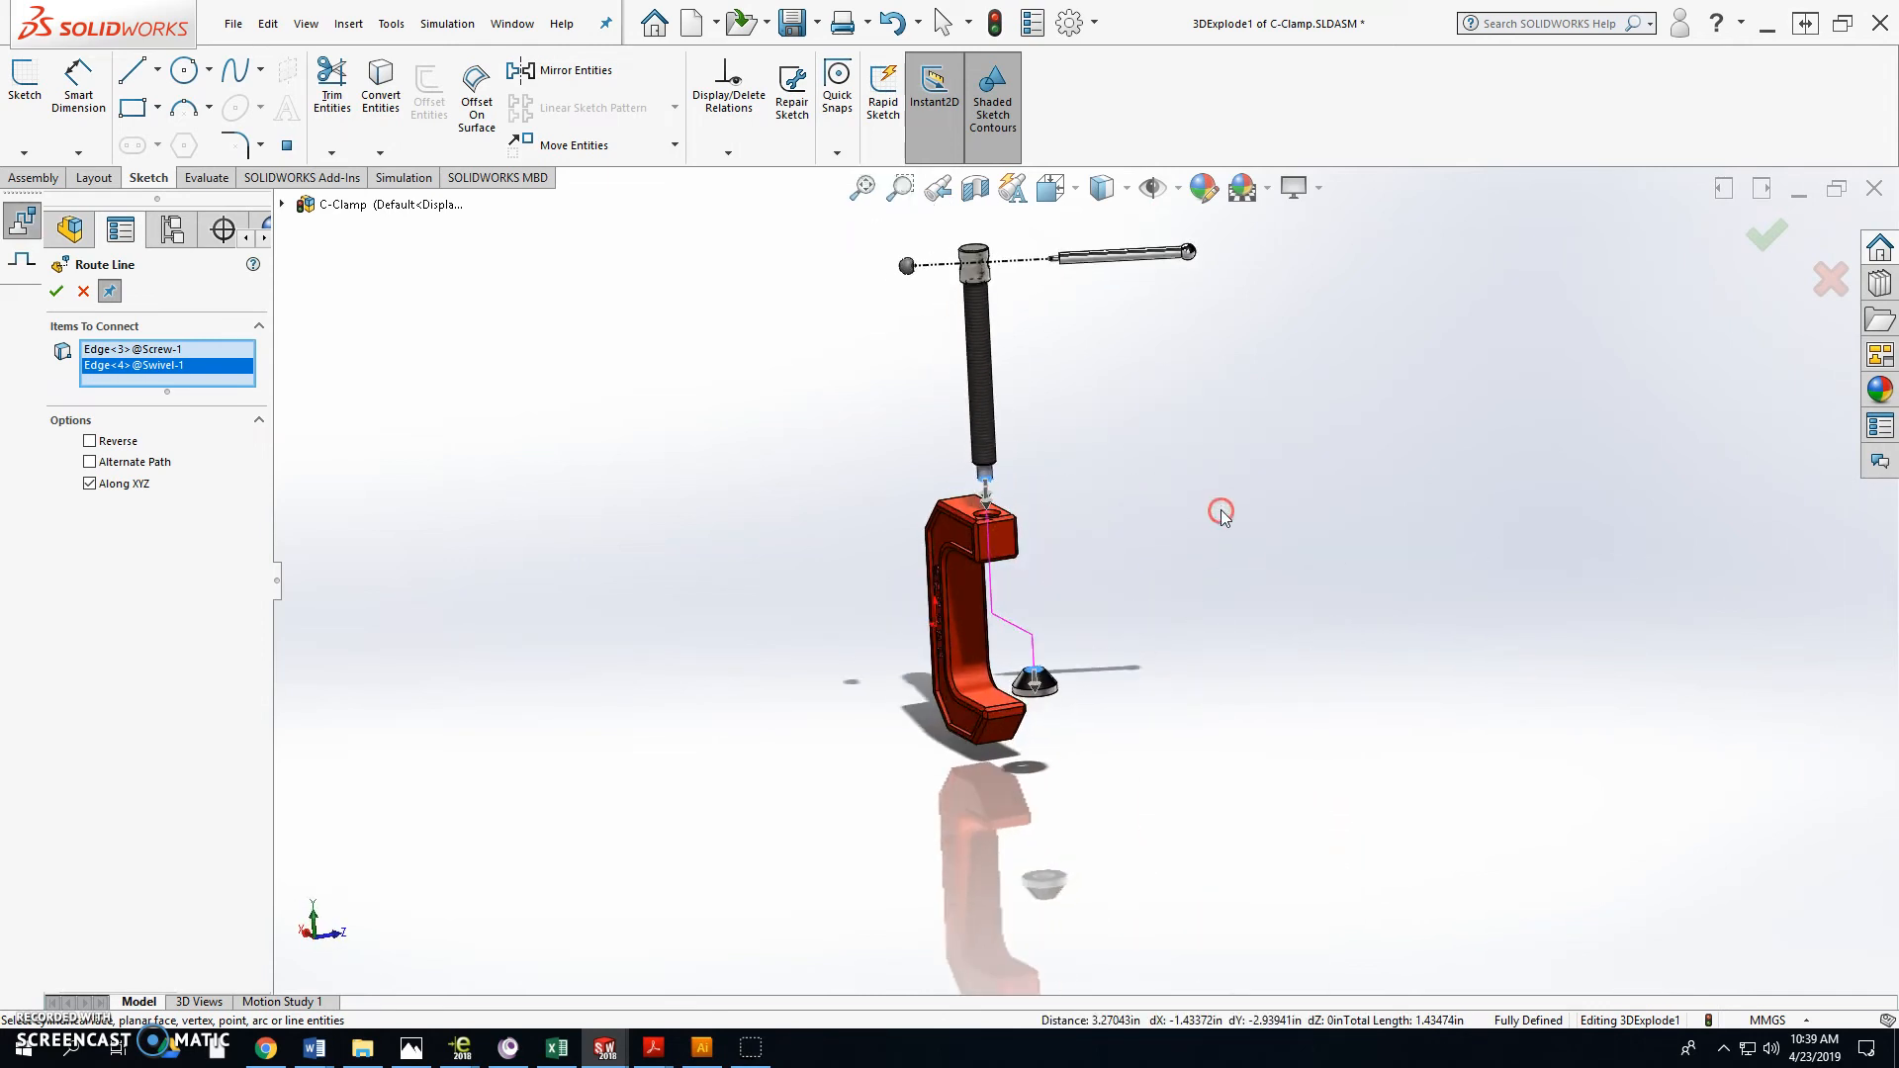
left_click(1755, 247)
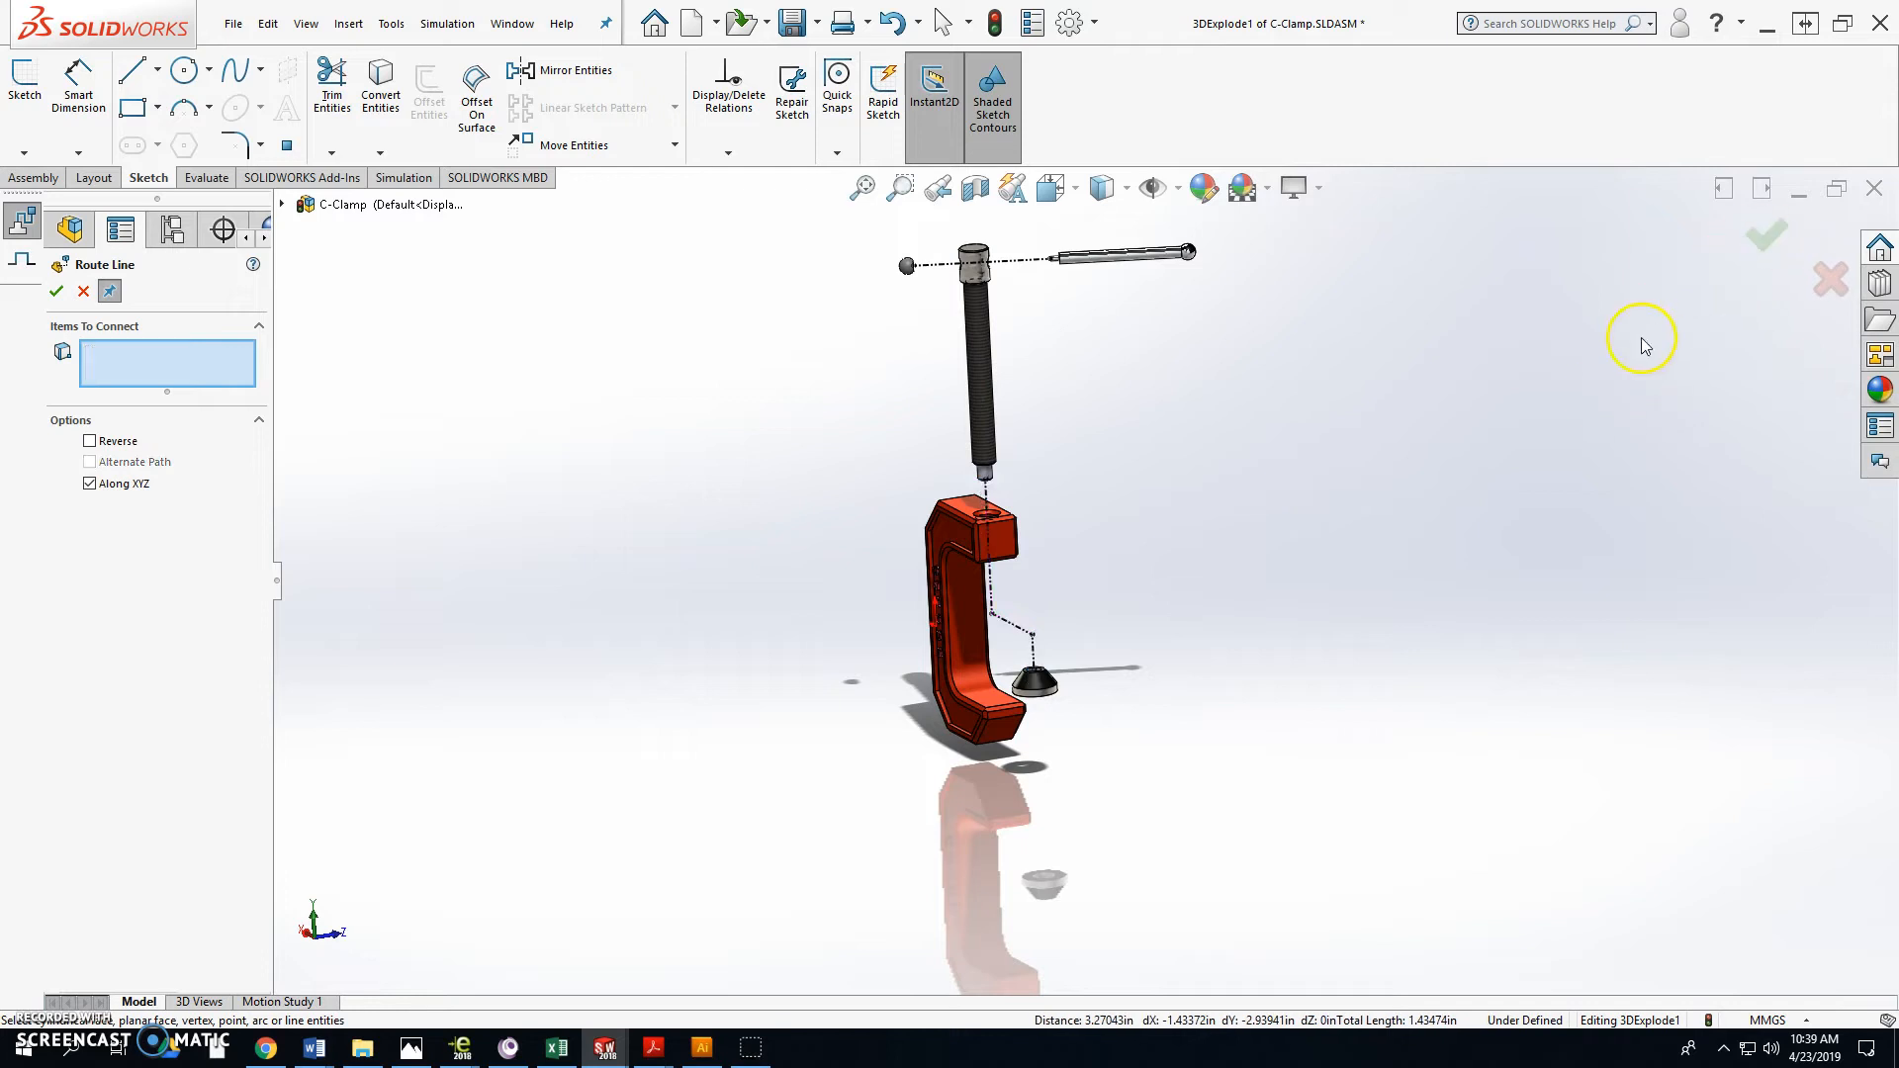
middle_click_drag(1115, 554, 989, 534)
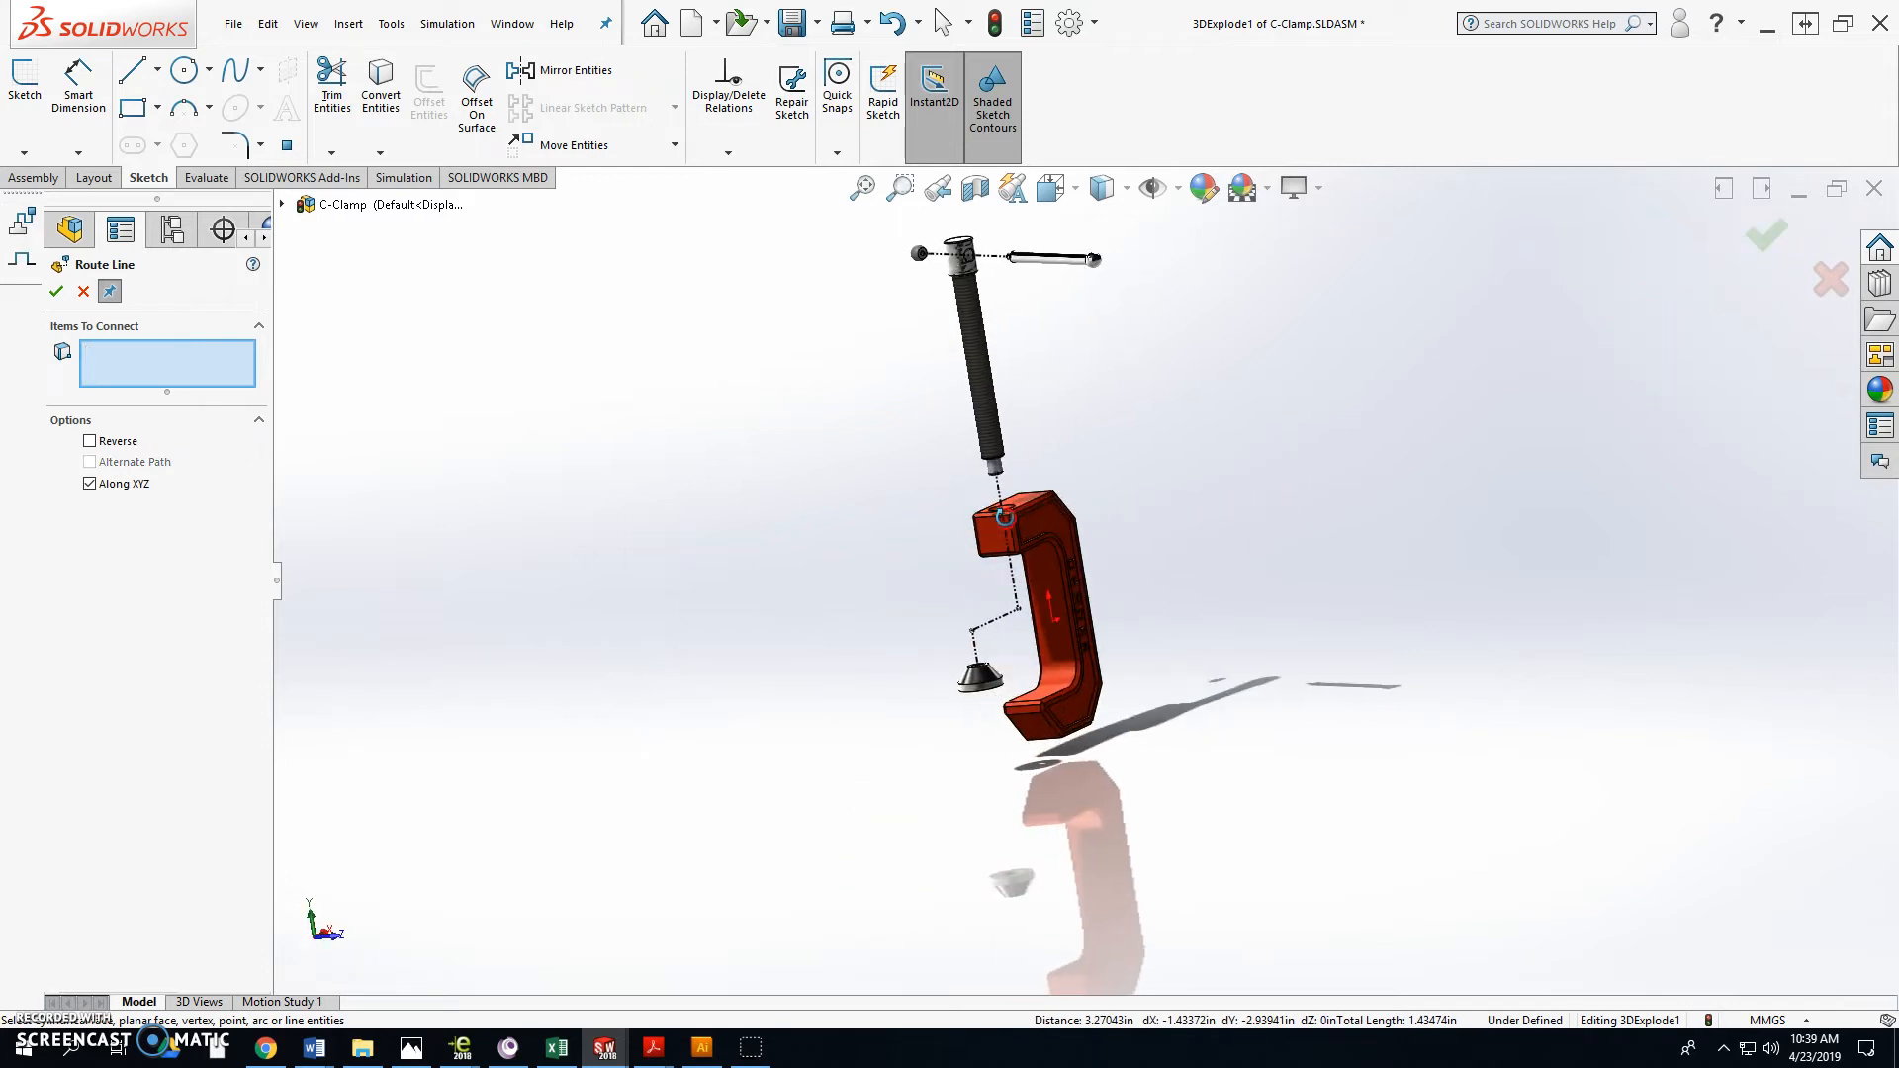
left_click(57, 291)
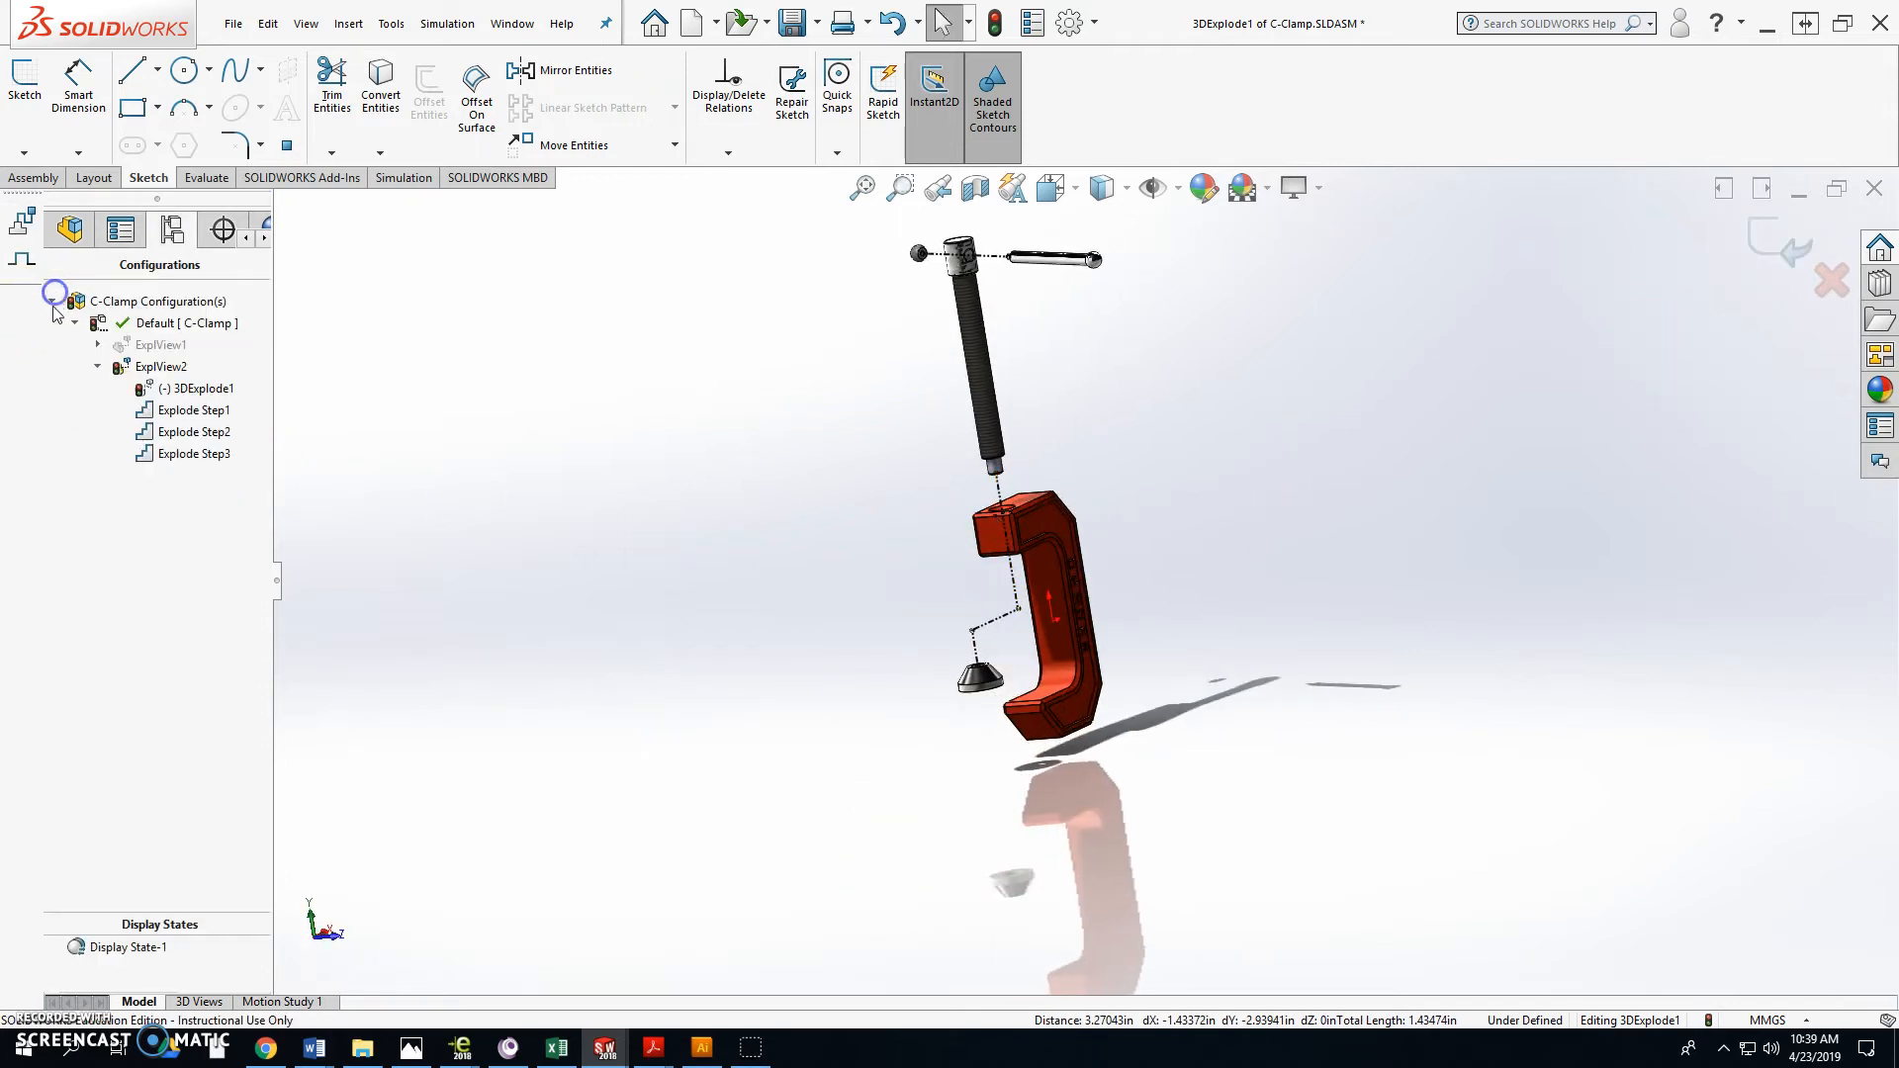
Step: Leave the explode sketch and toggle ExplView2 between collapsed and exploded, ending with the clamp collapsed
left_click(150, 370)
double_click(150, 370)
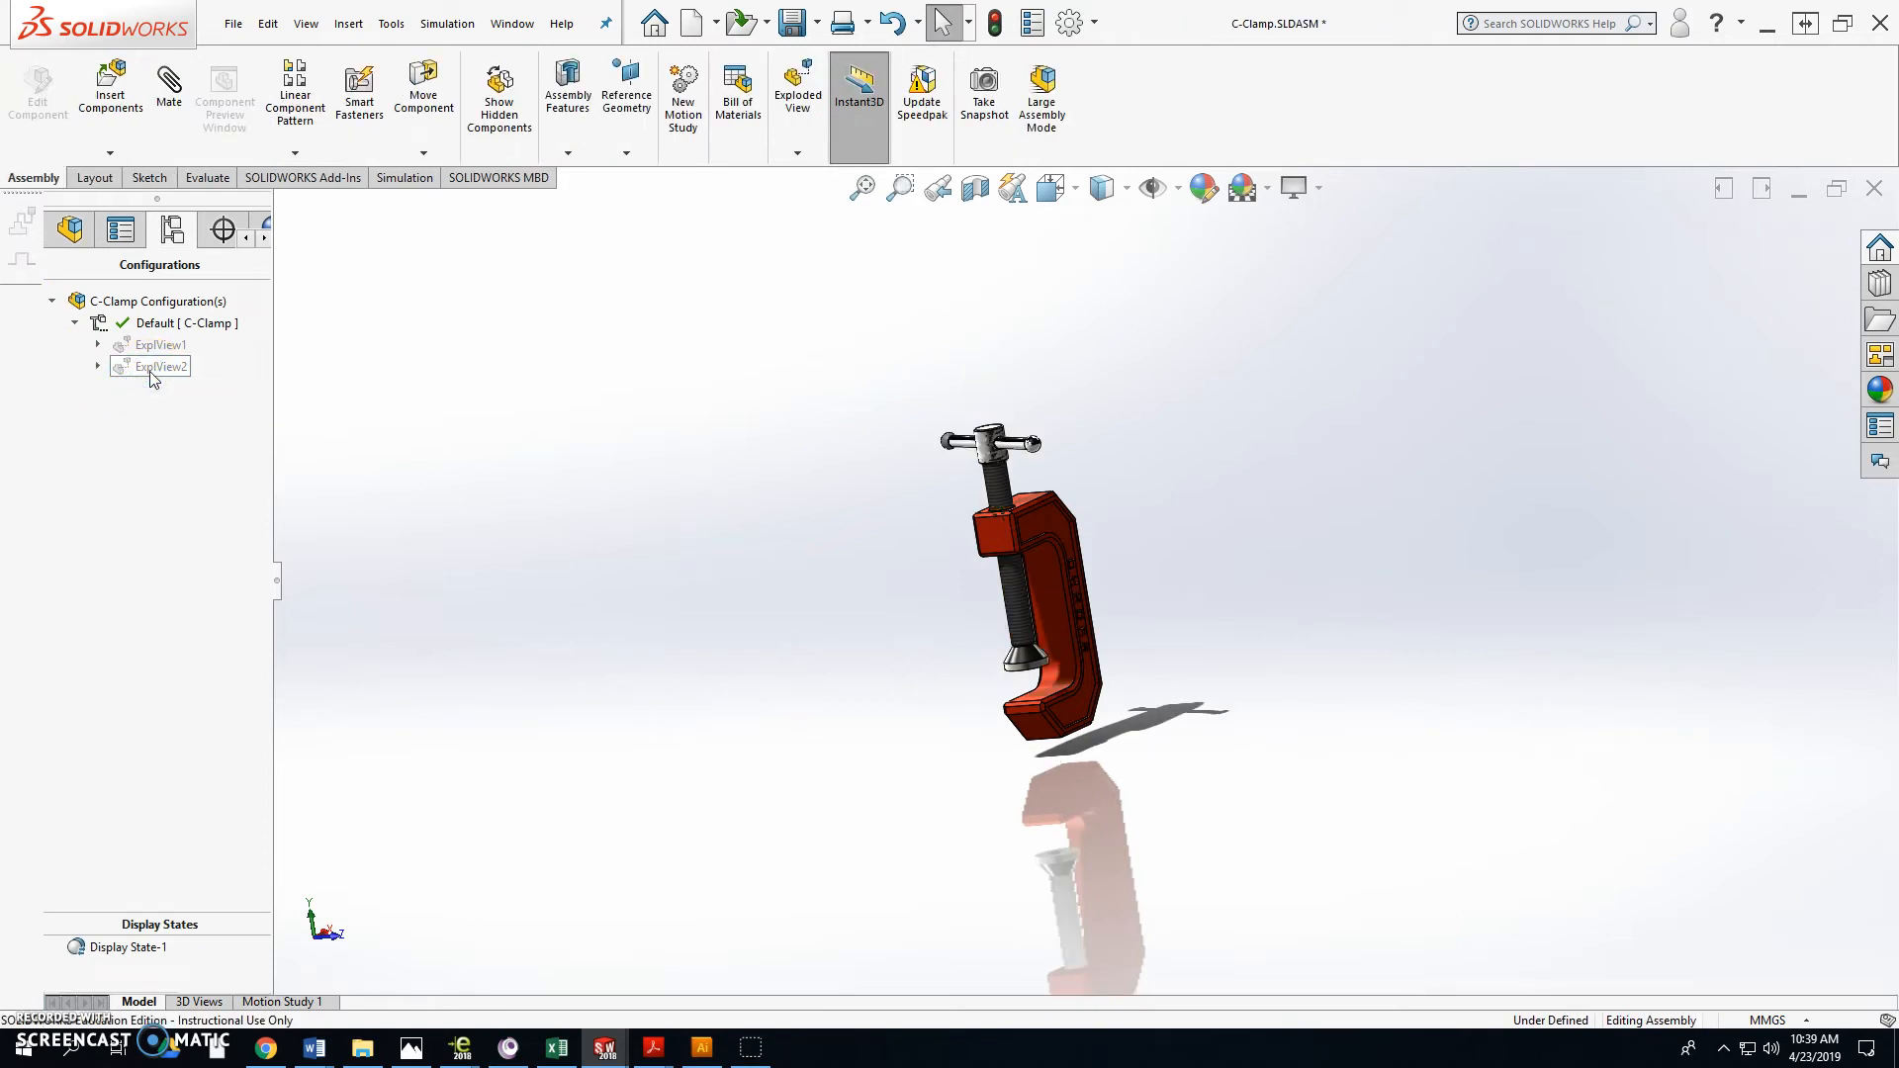
double_click(153, 370)
double_click(150, 370)
double_click(152, 371)
double_click(152, 371)
scroll(878, 668, "up", 2)
middle_click_drag(879, 670, 954, 665)
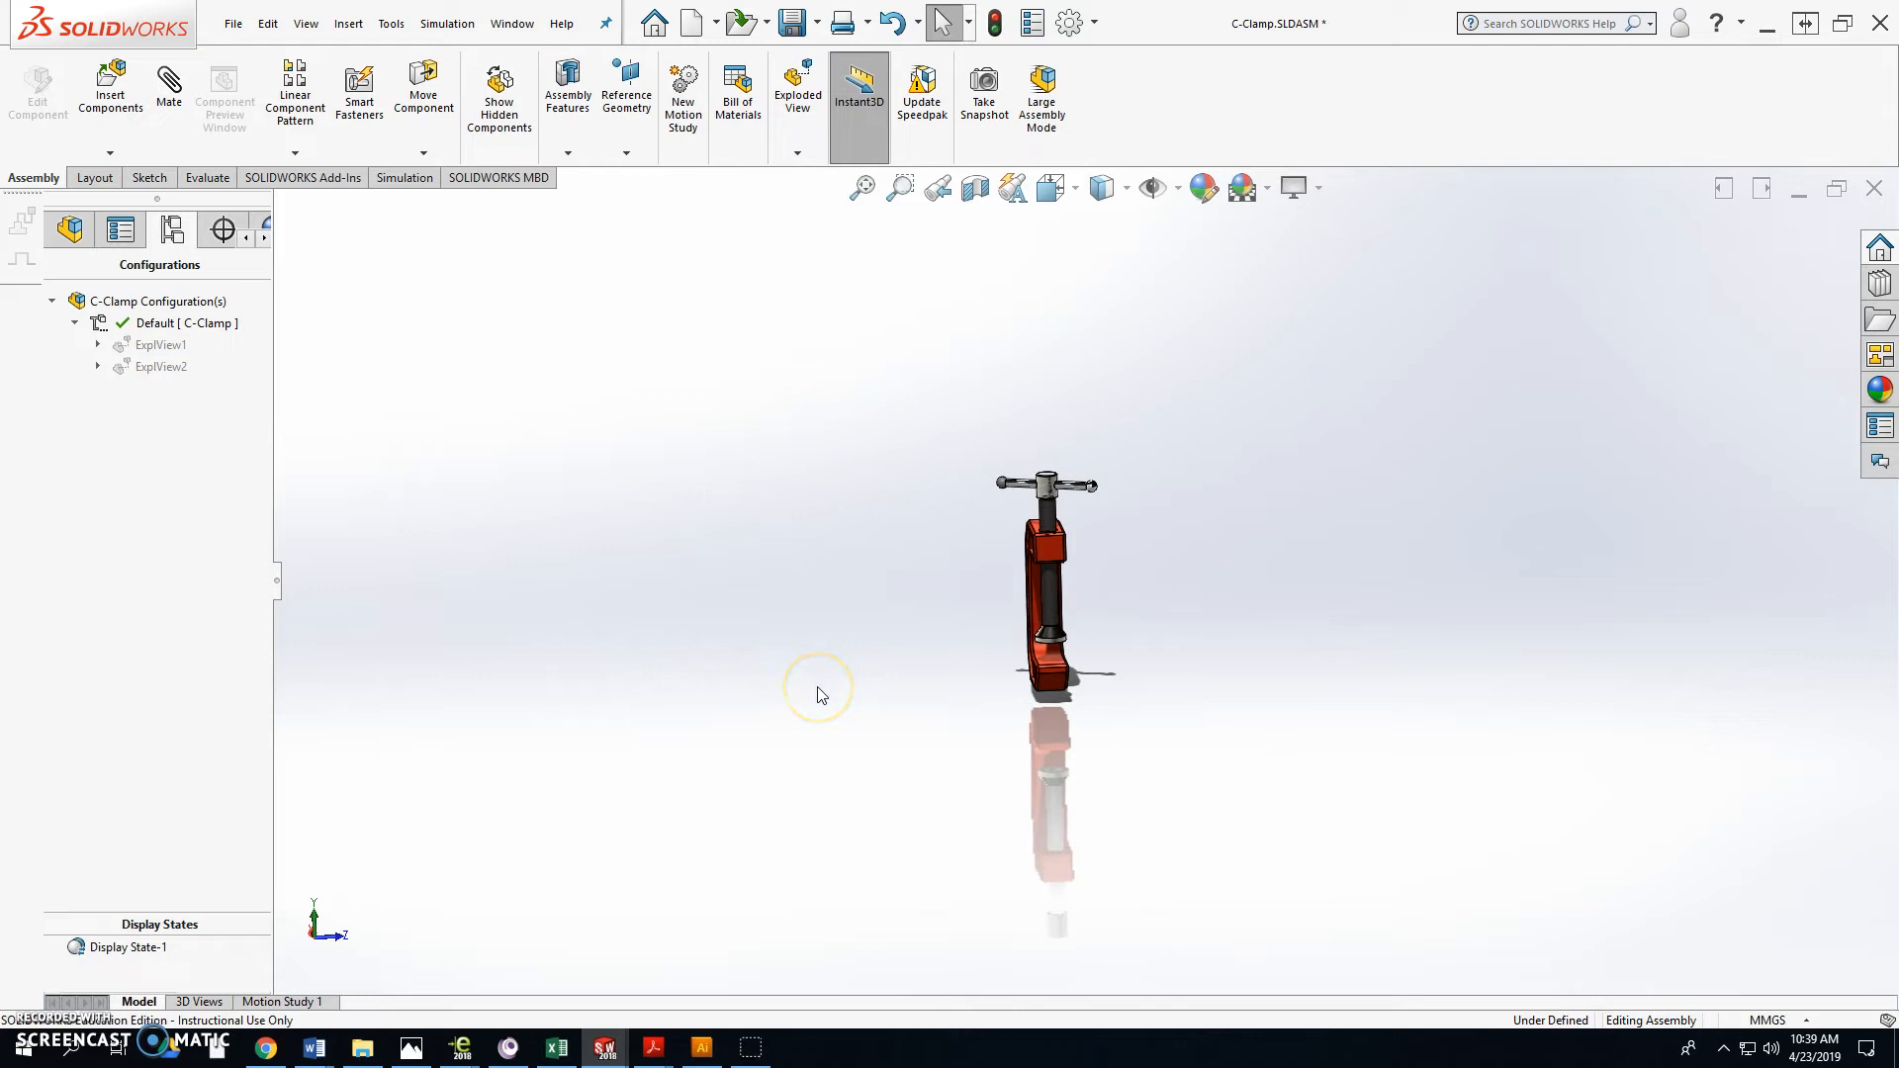
Step: Switch to the C-Clamp drawing and examine the exploded view on Sheet2
key("ctrl+Tab")
scroll(1046, 772, "up", 4)
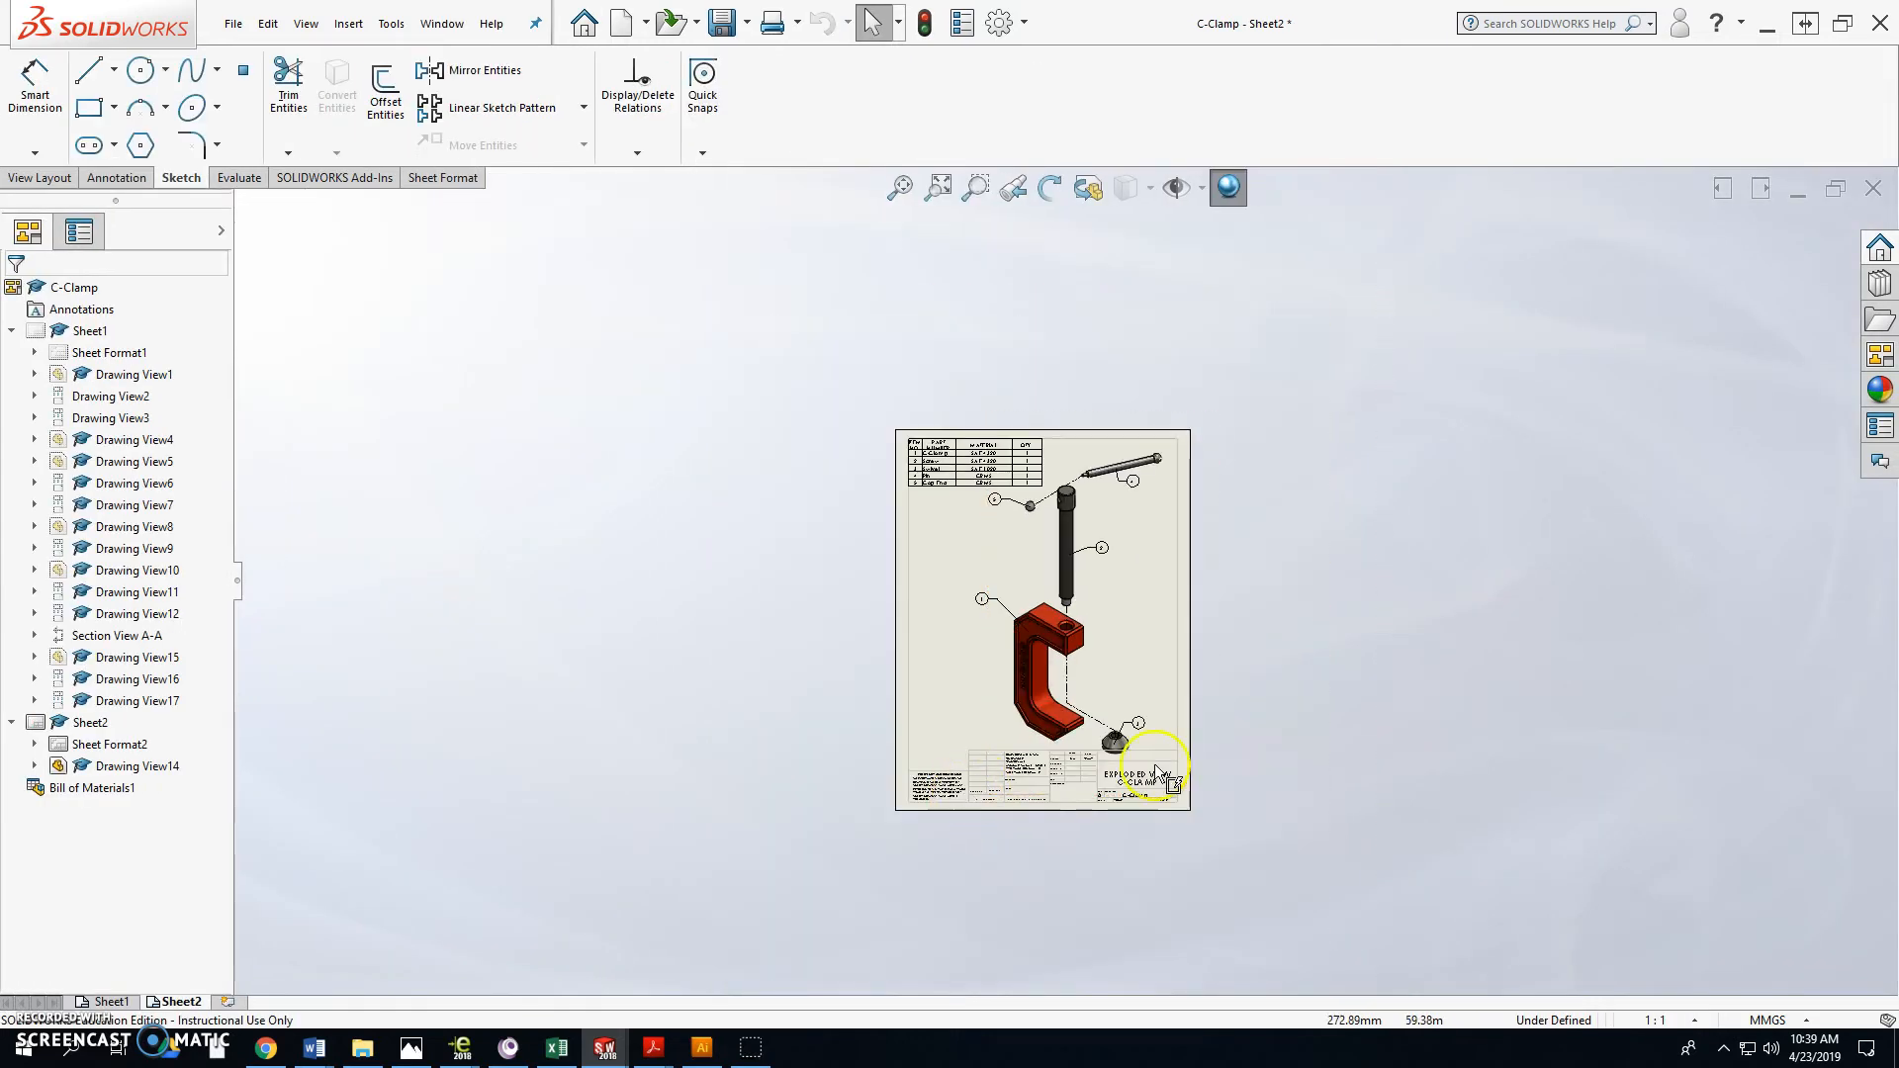
scroll(1065, 627, "down", 2)
scroll(1064, 627, "down", 2)
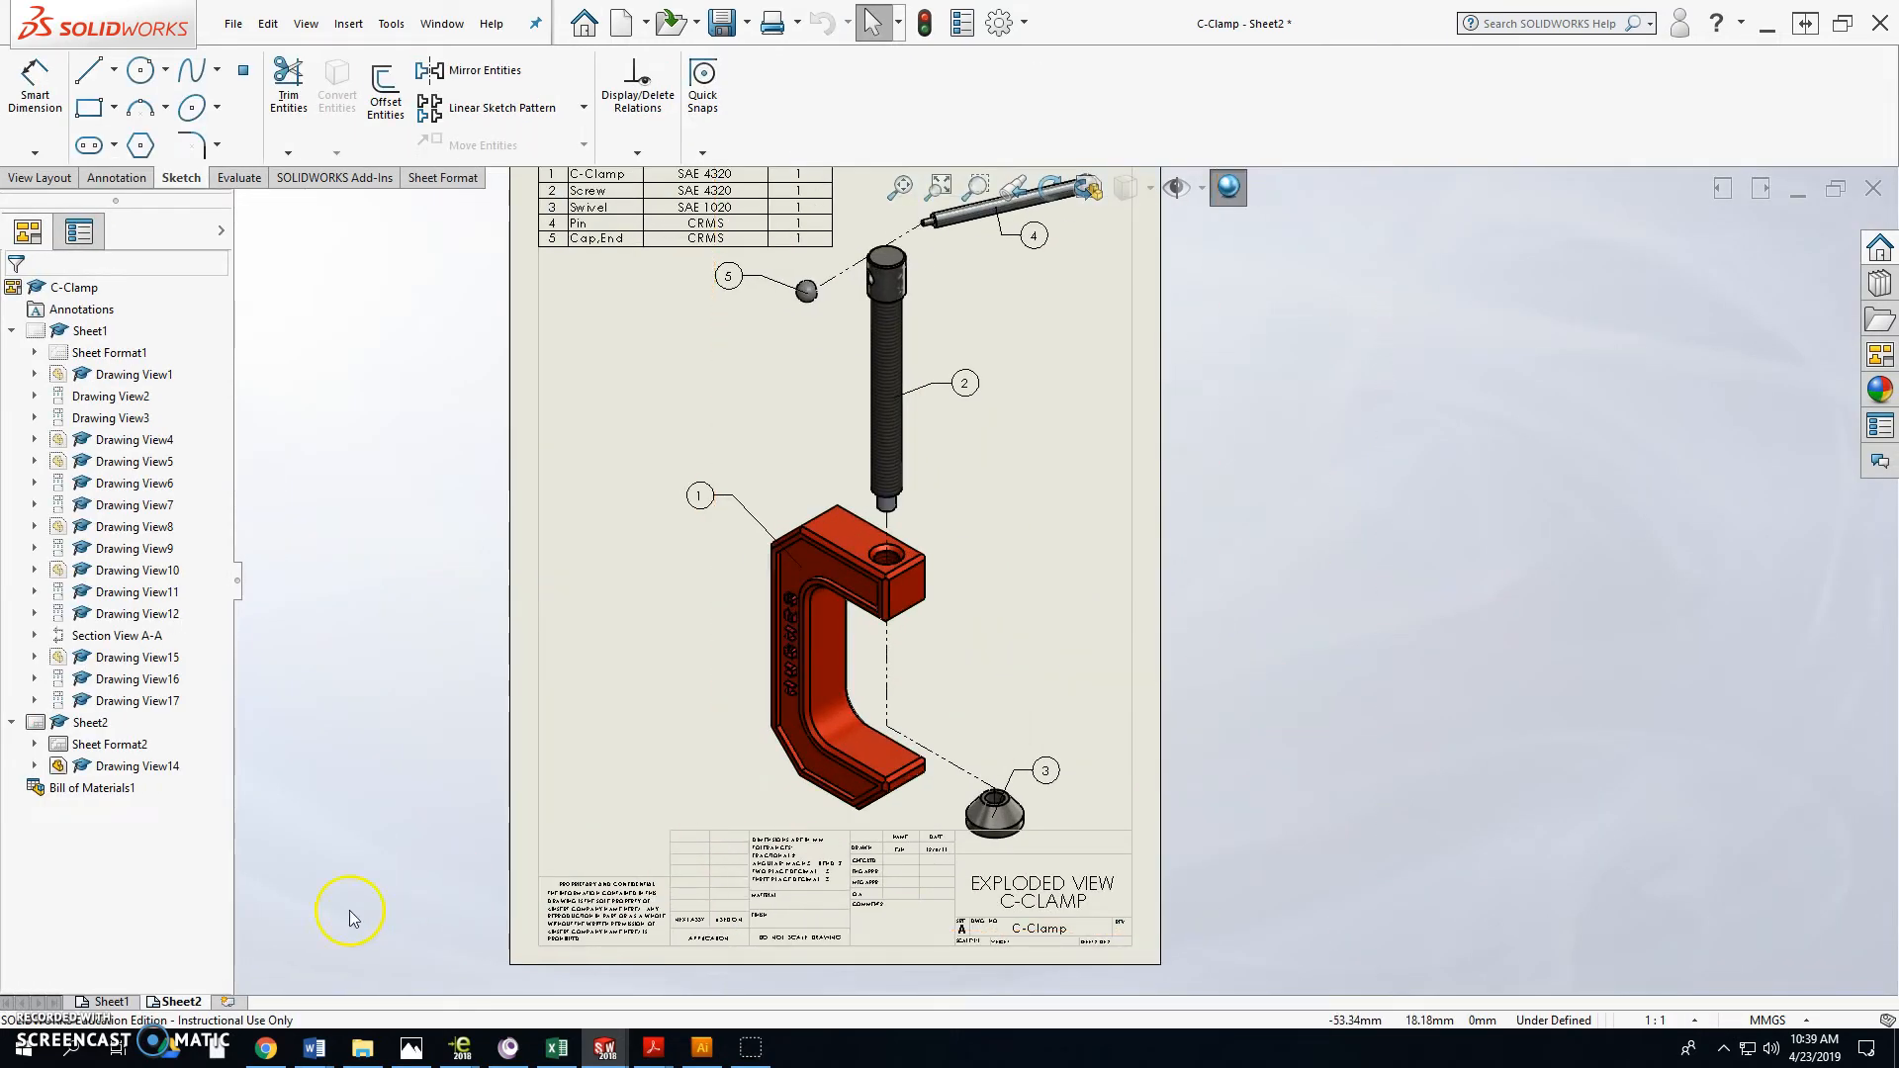
Step: Add a new sheet to the drawing from Sheet1 using the A (ANSI) Portrait standard size
left_click(128, 1003)
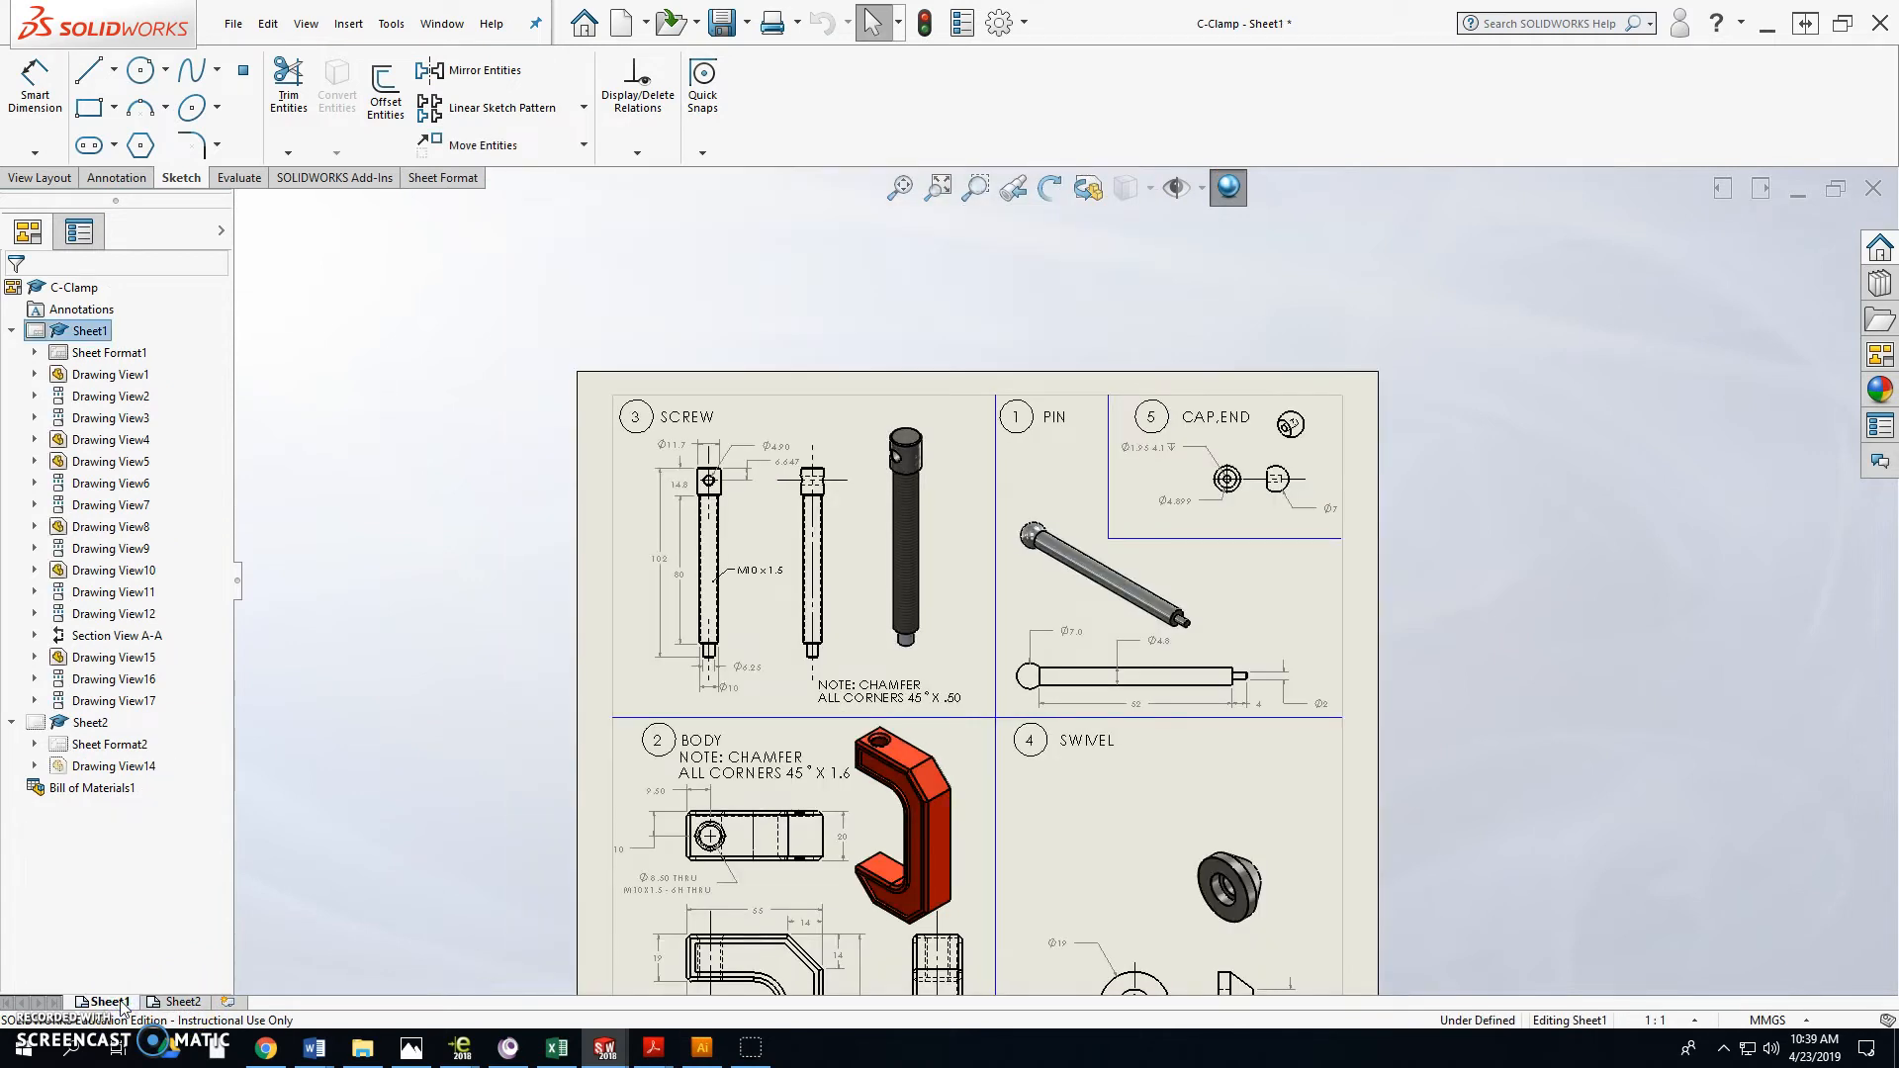
right_click(122, 1003)
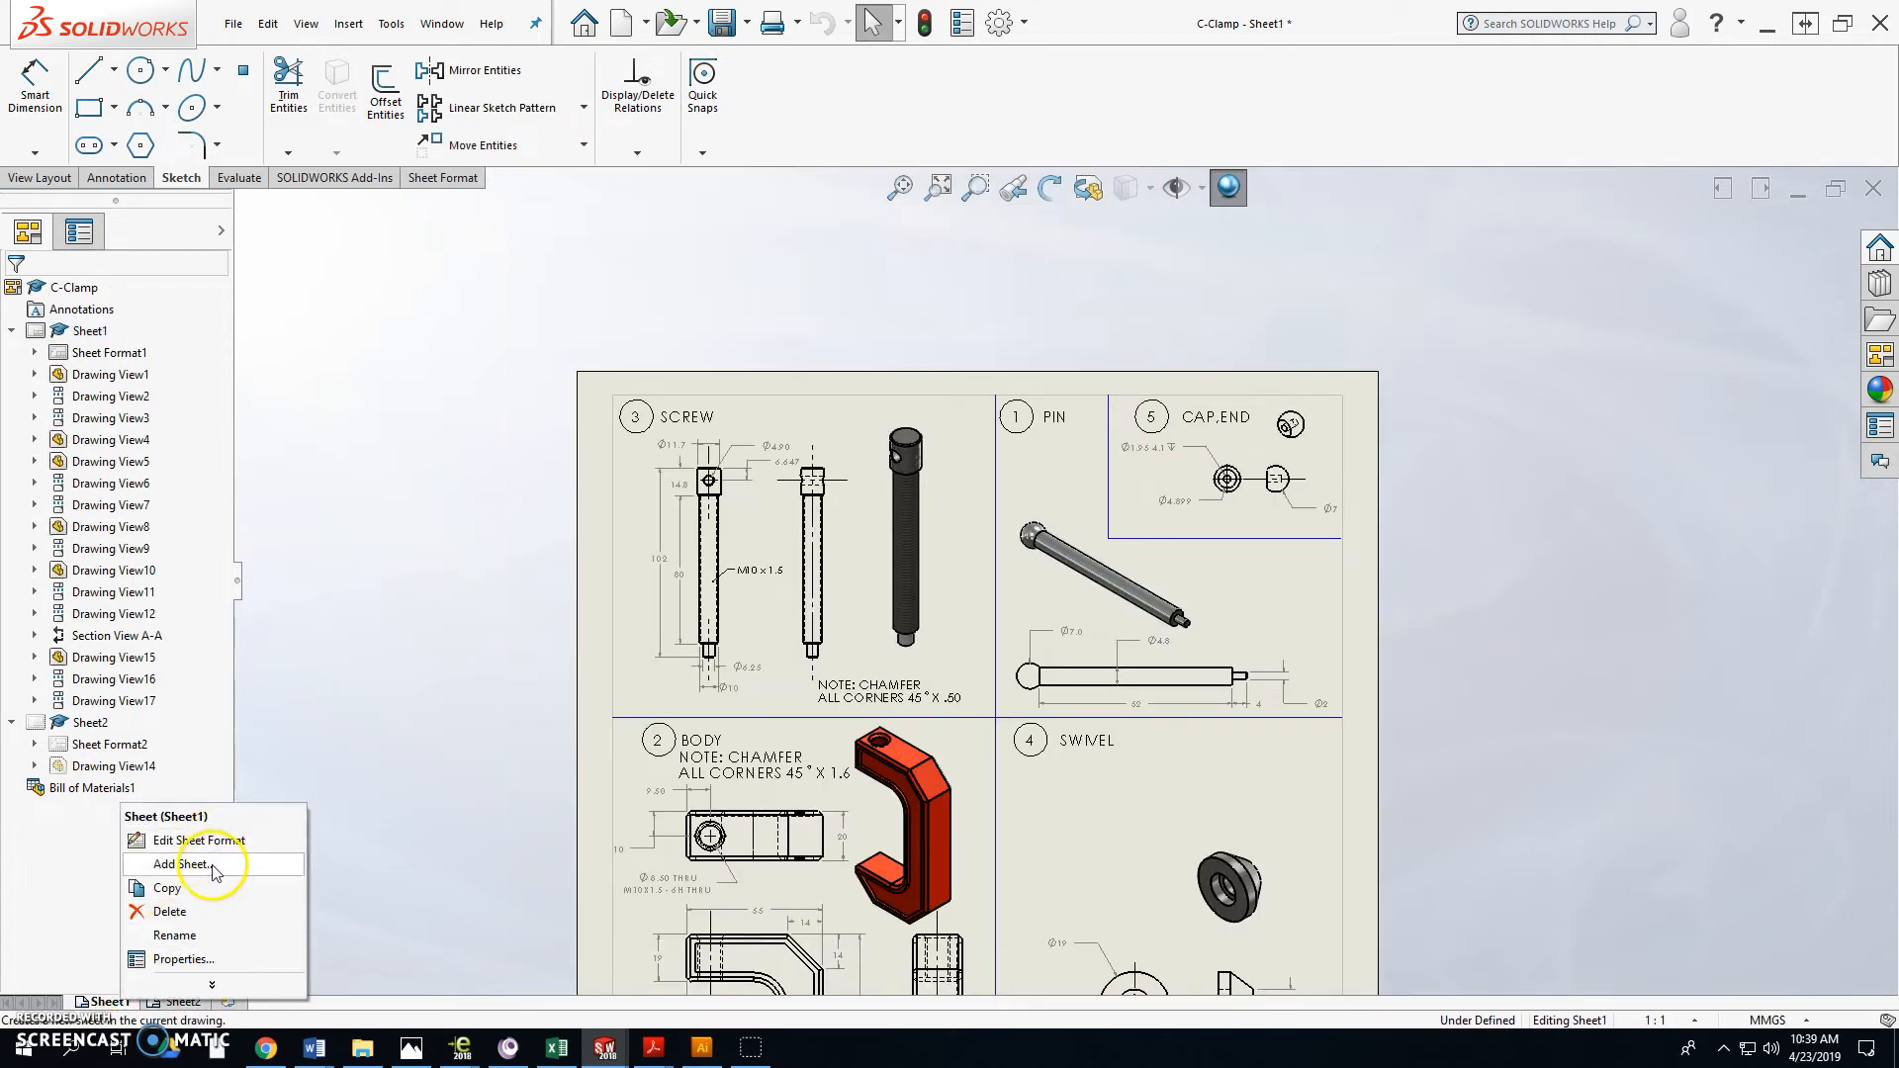
left_click(181, 865)
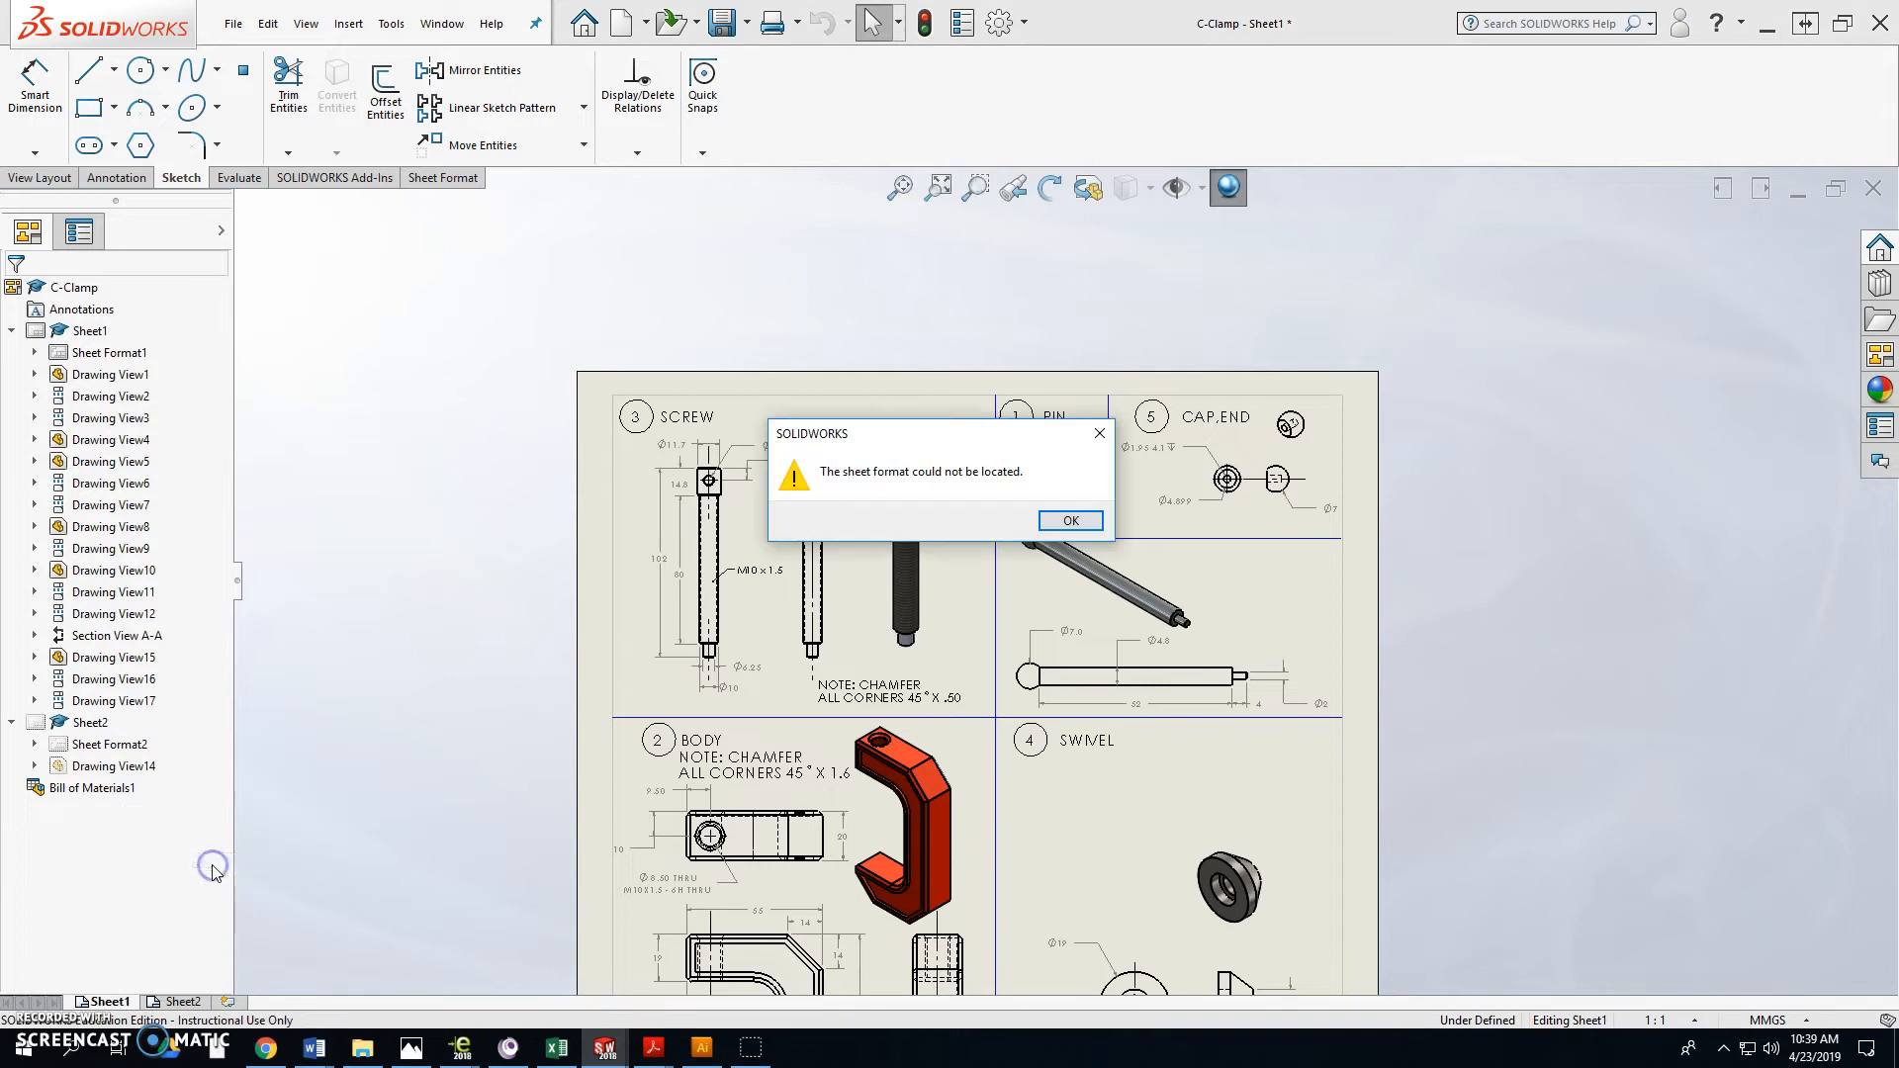
left_click(1067, 525)
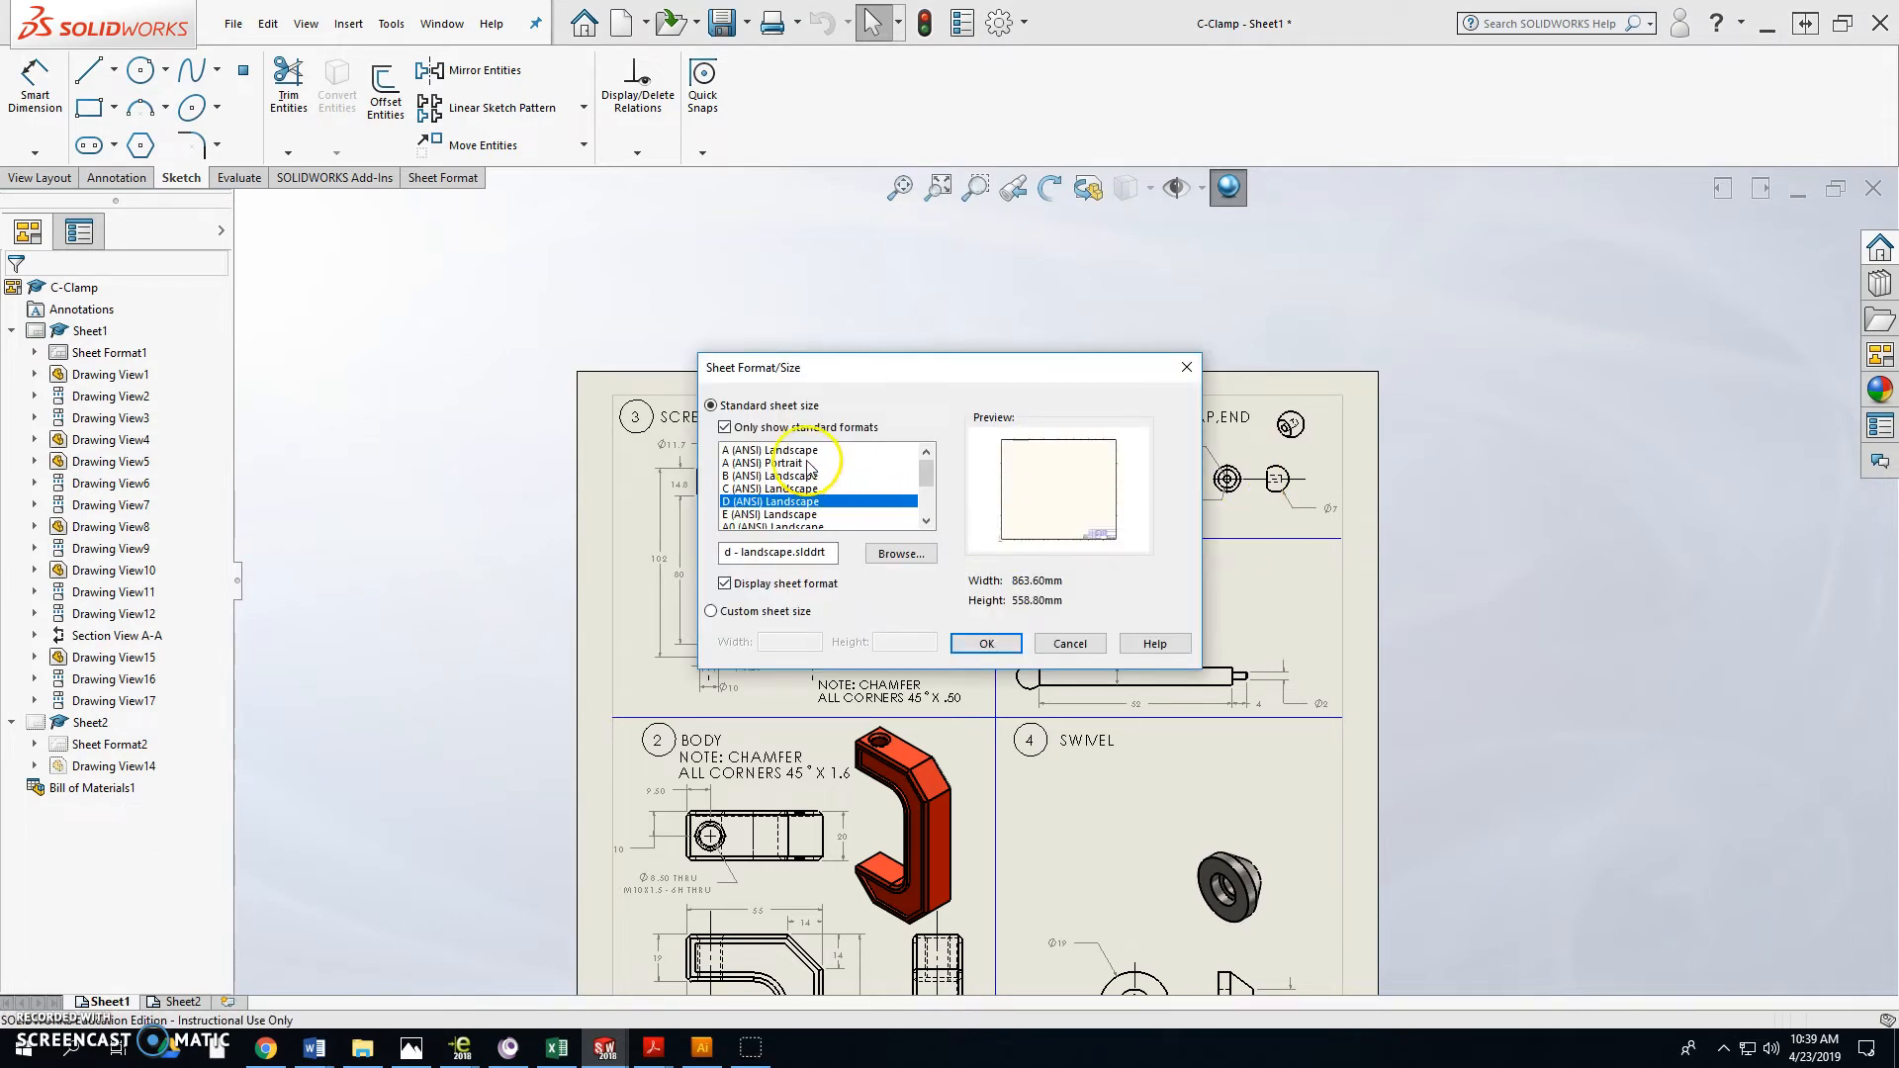
left_click(798, 464)
left_click(979, 644)
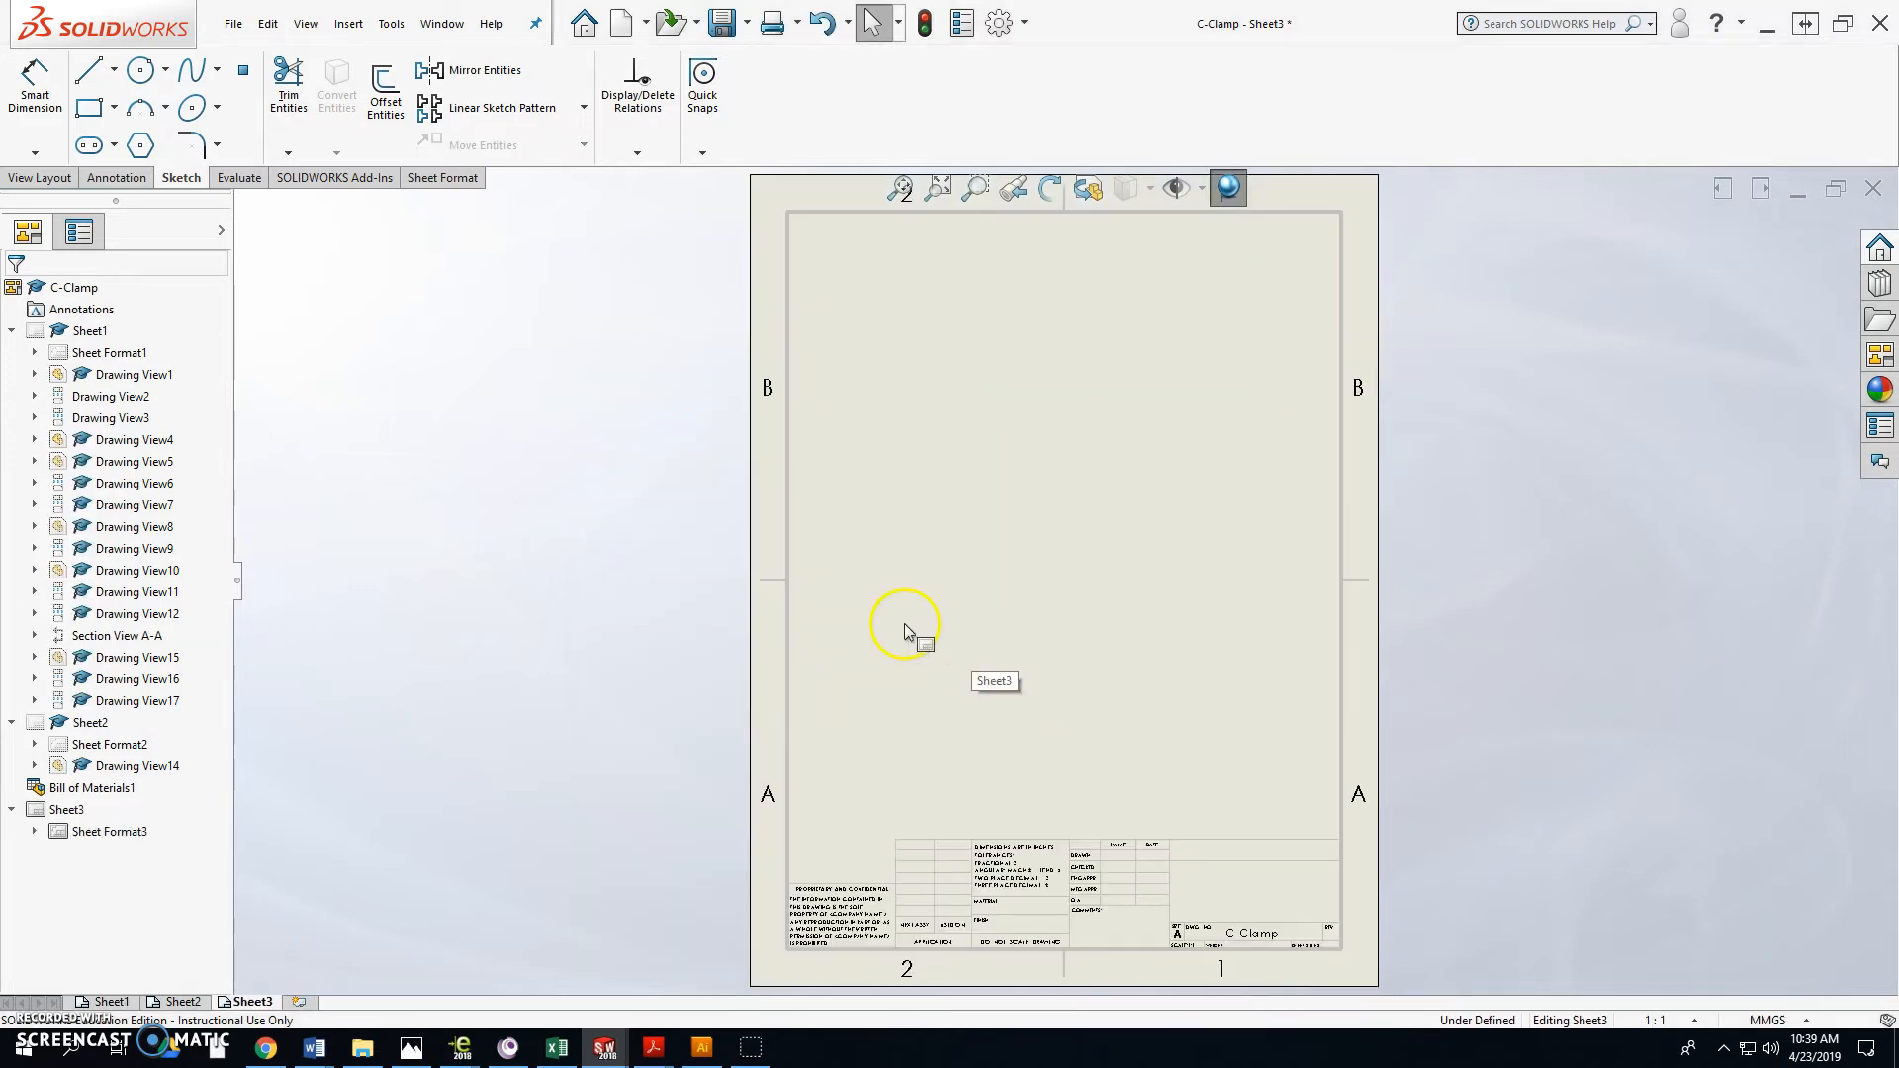
Step: Refresh the View Palette, load C-Clamp.SLDASM, and place its Isometric Exploded view in the middle of the new sheet
left_click(1879, 354)
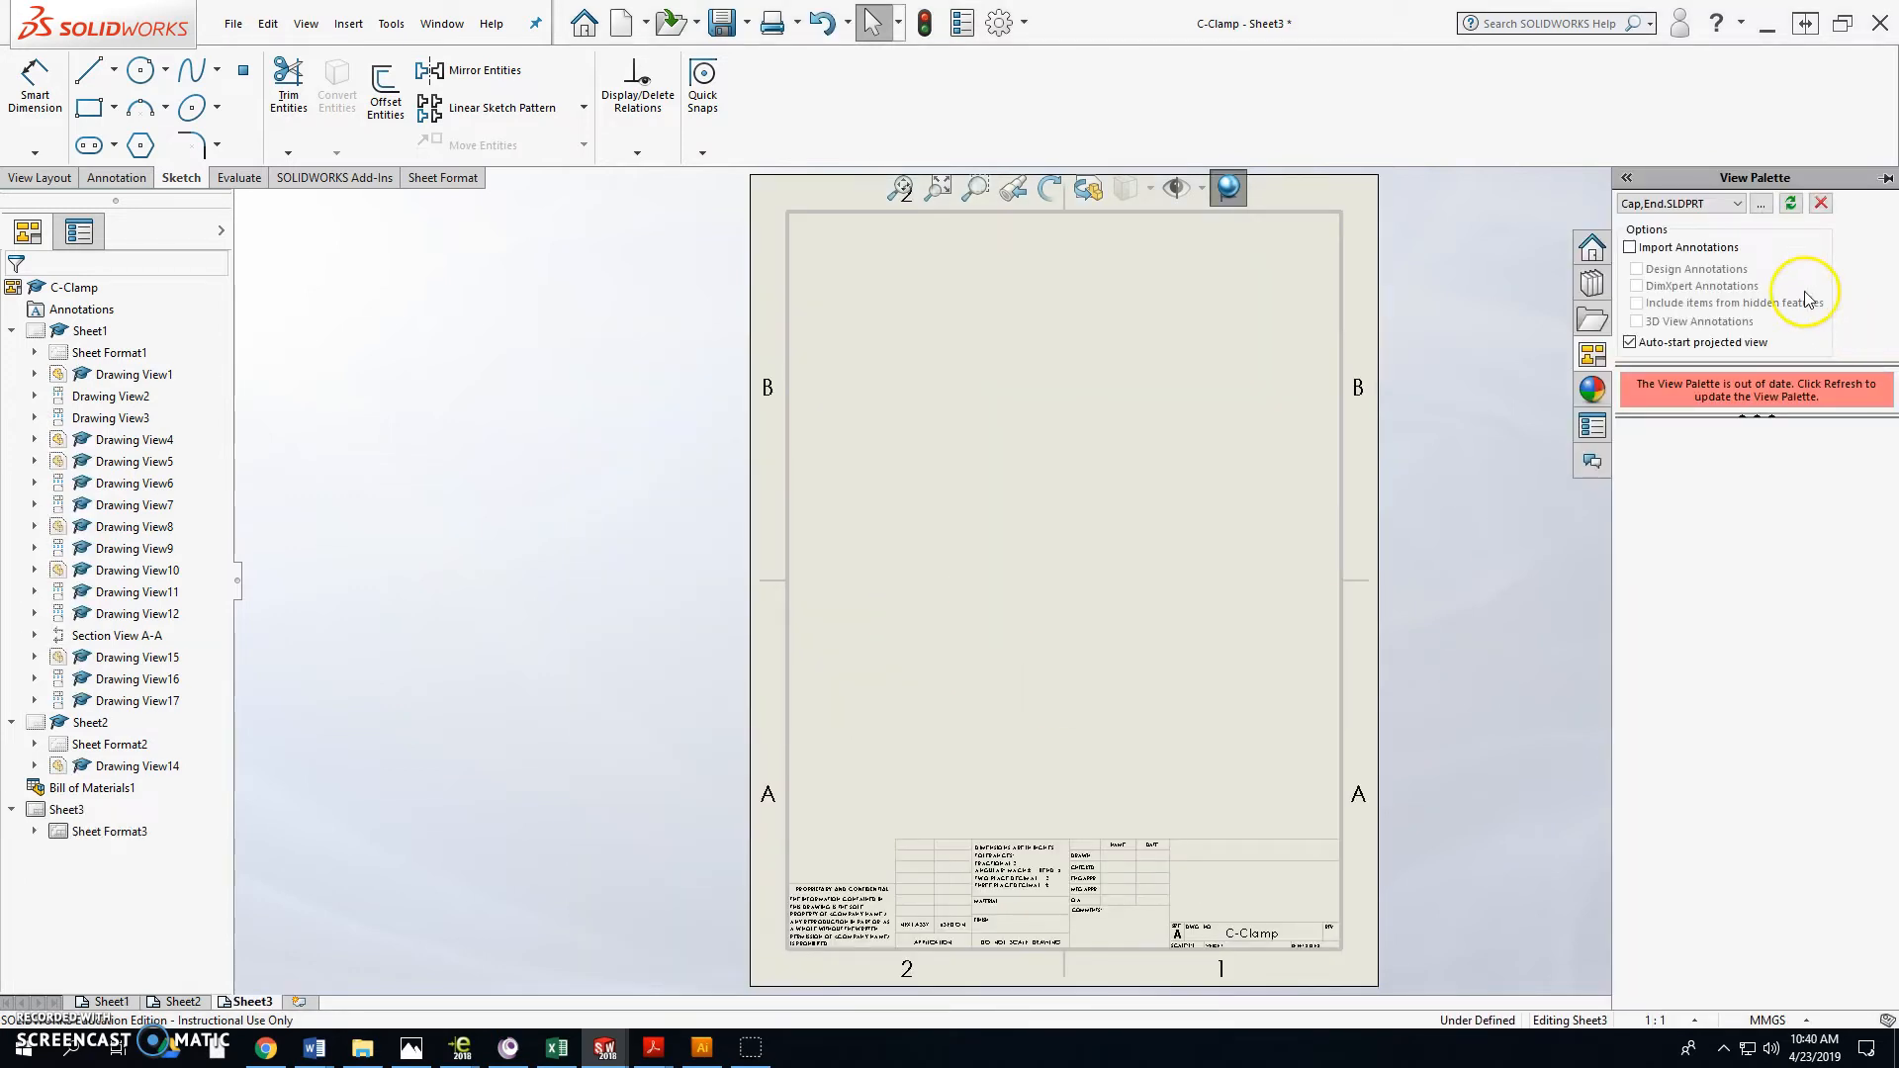
left_click(1790, 203)
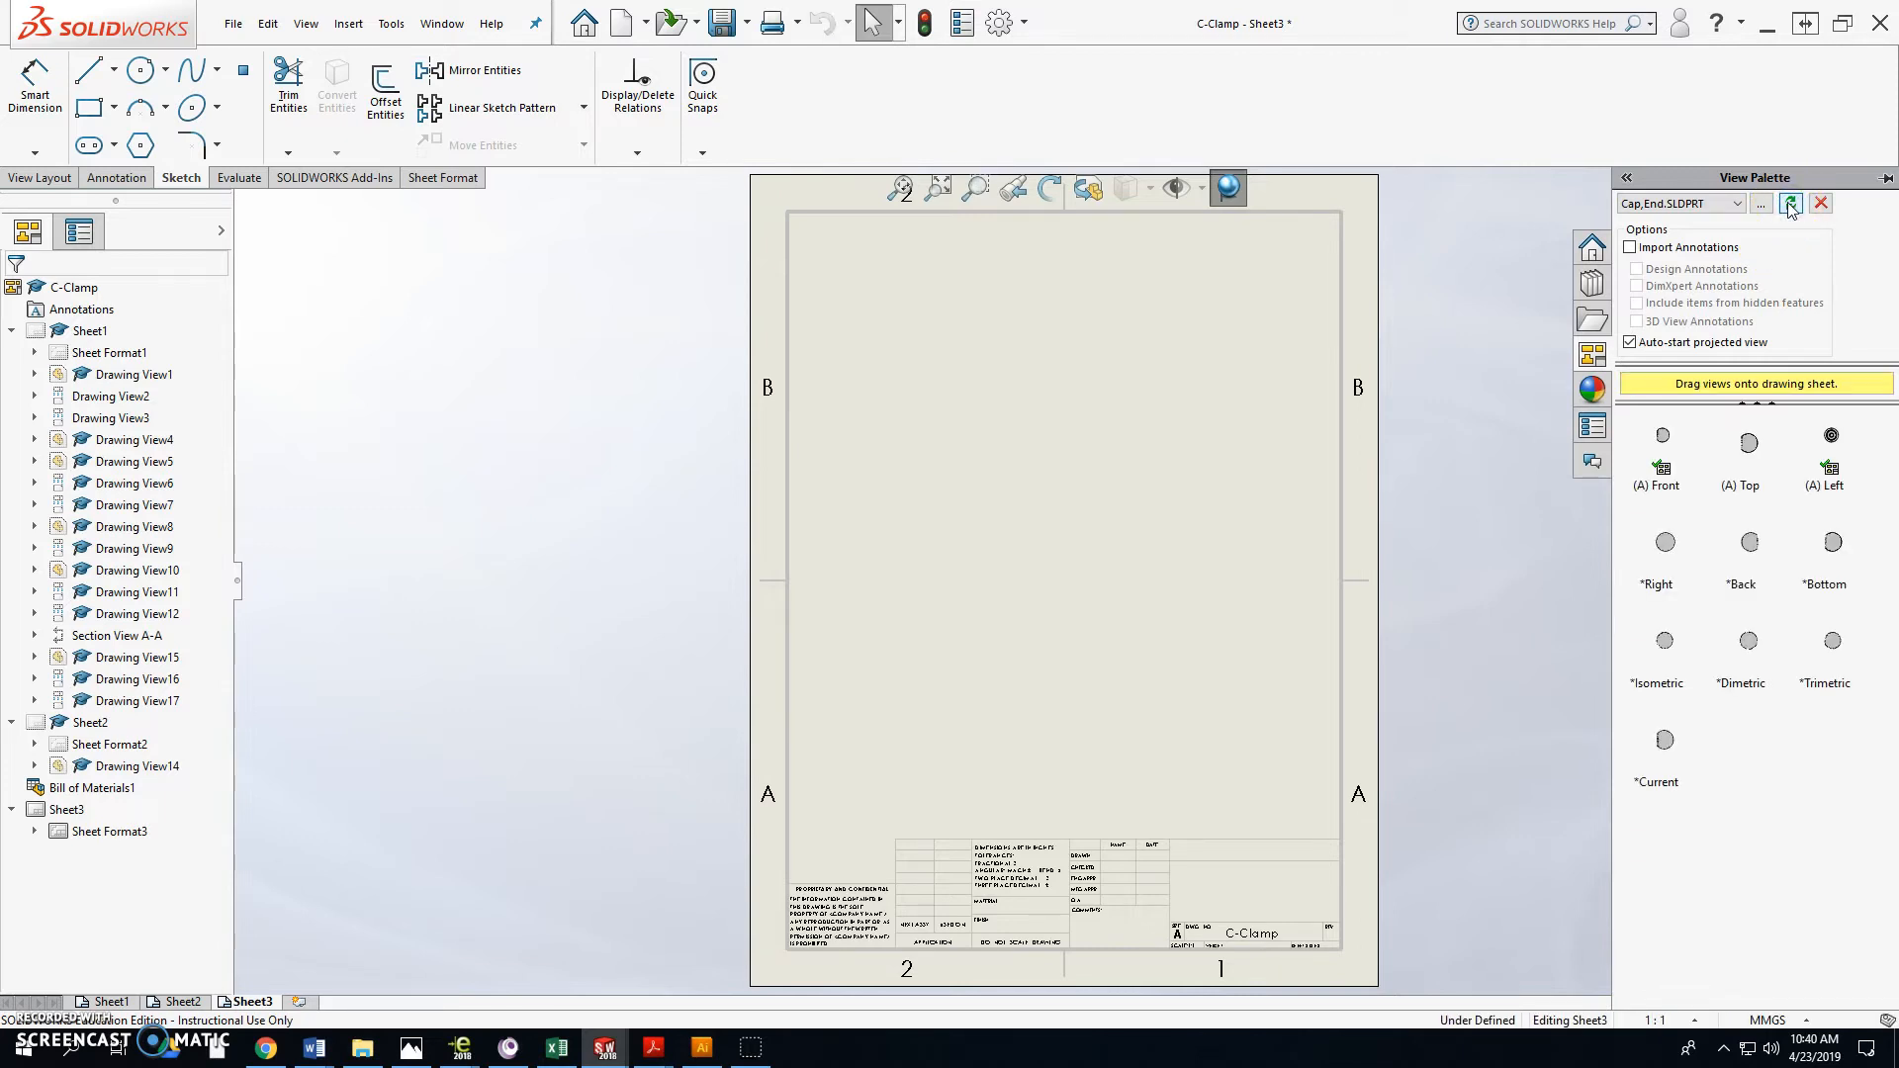
left_click(1736, 204)
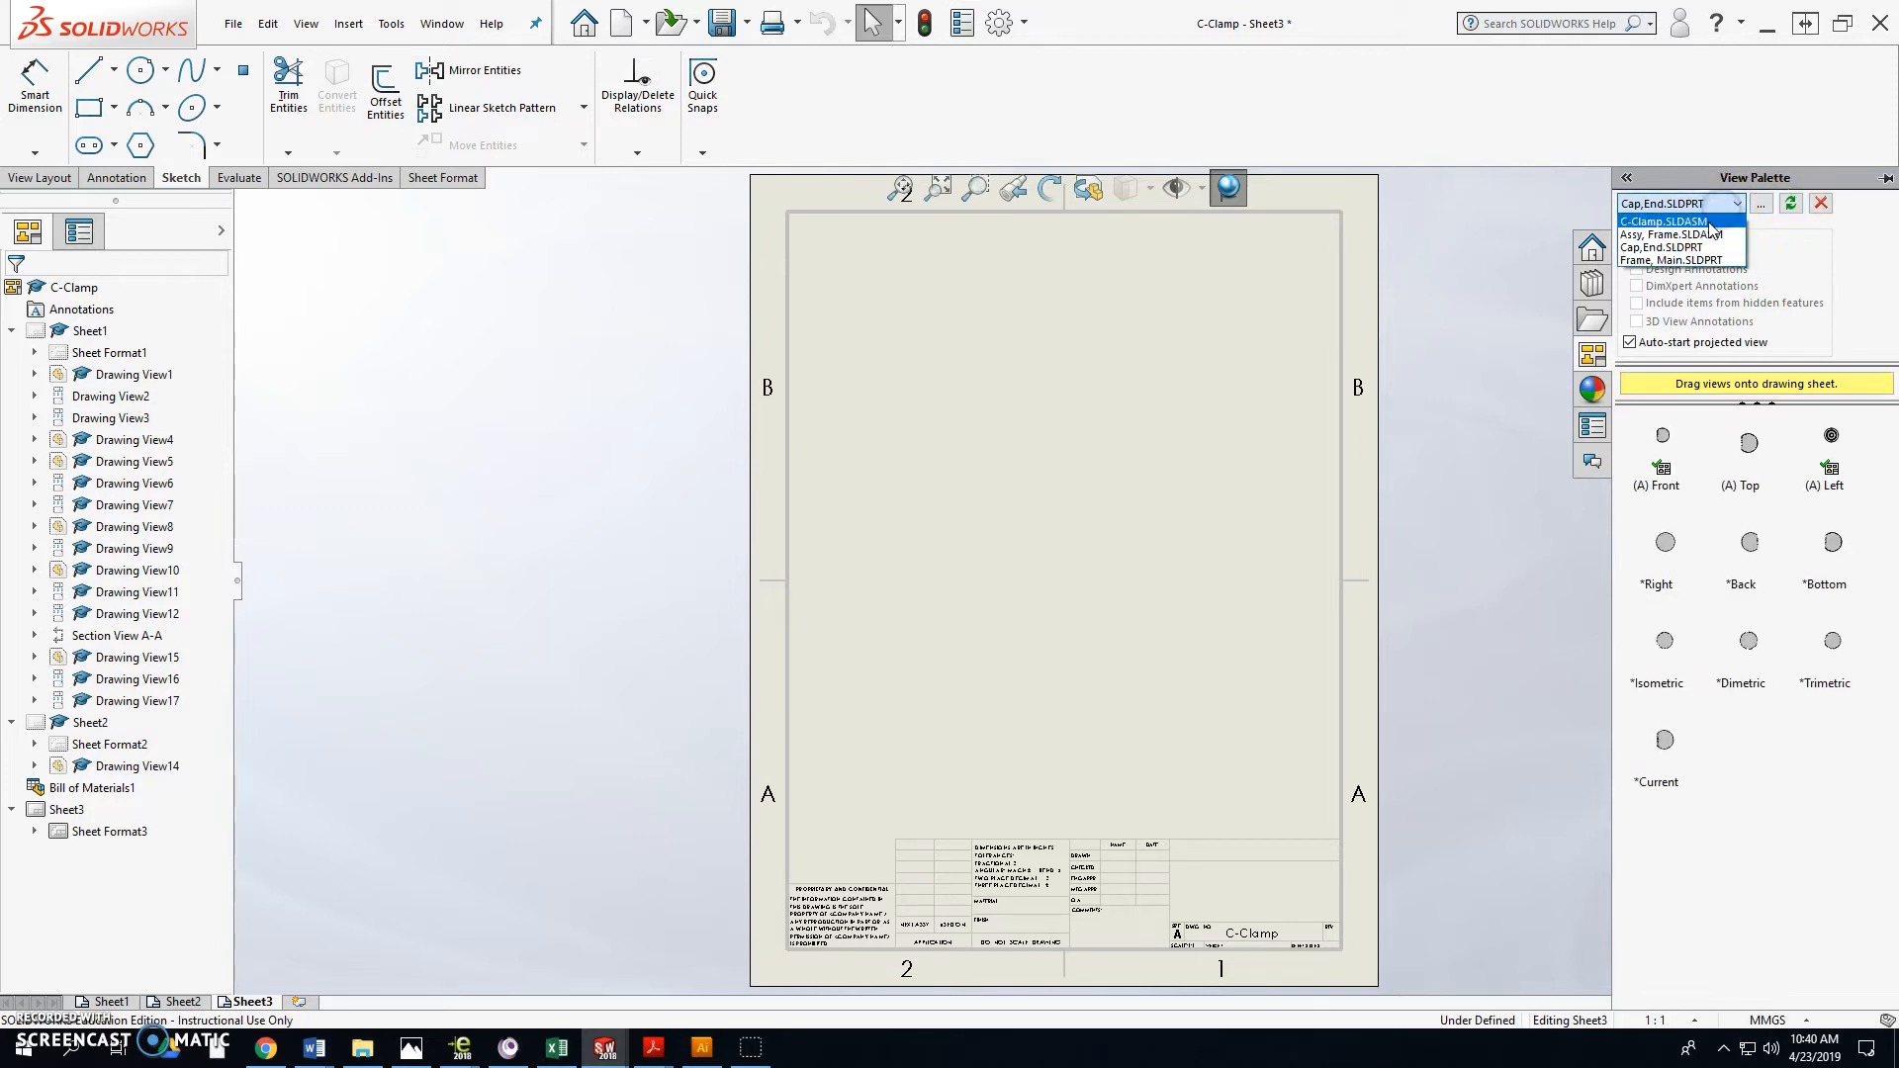
left_click(1710, 226)
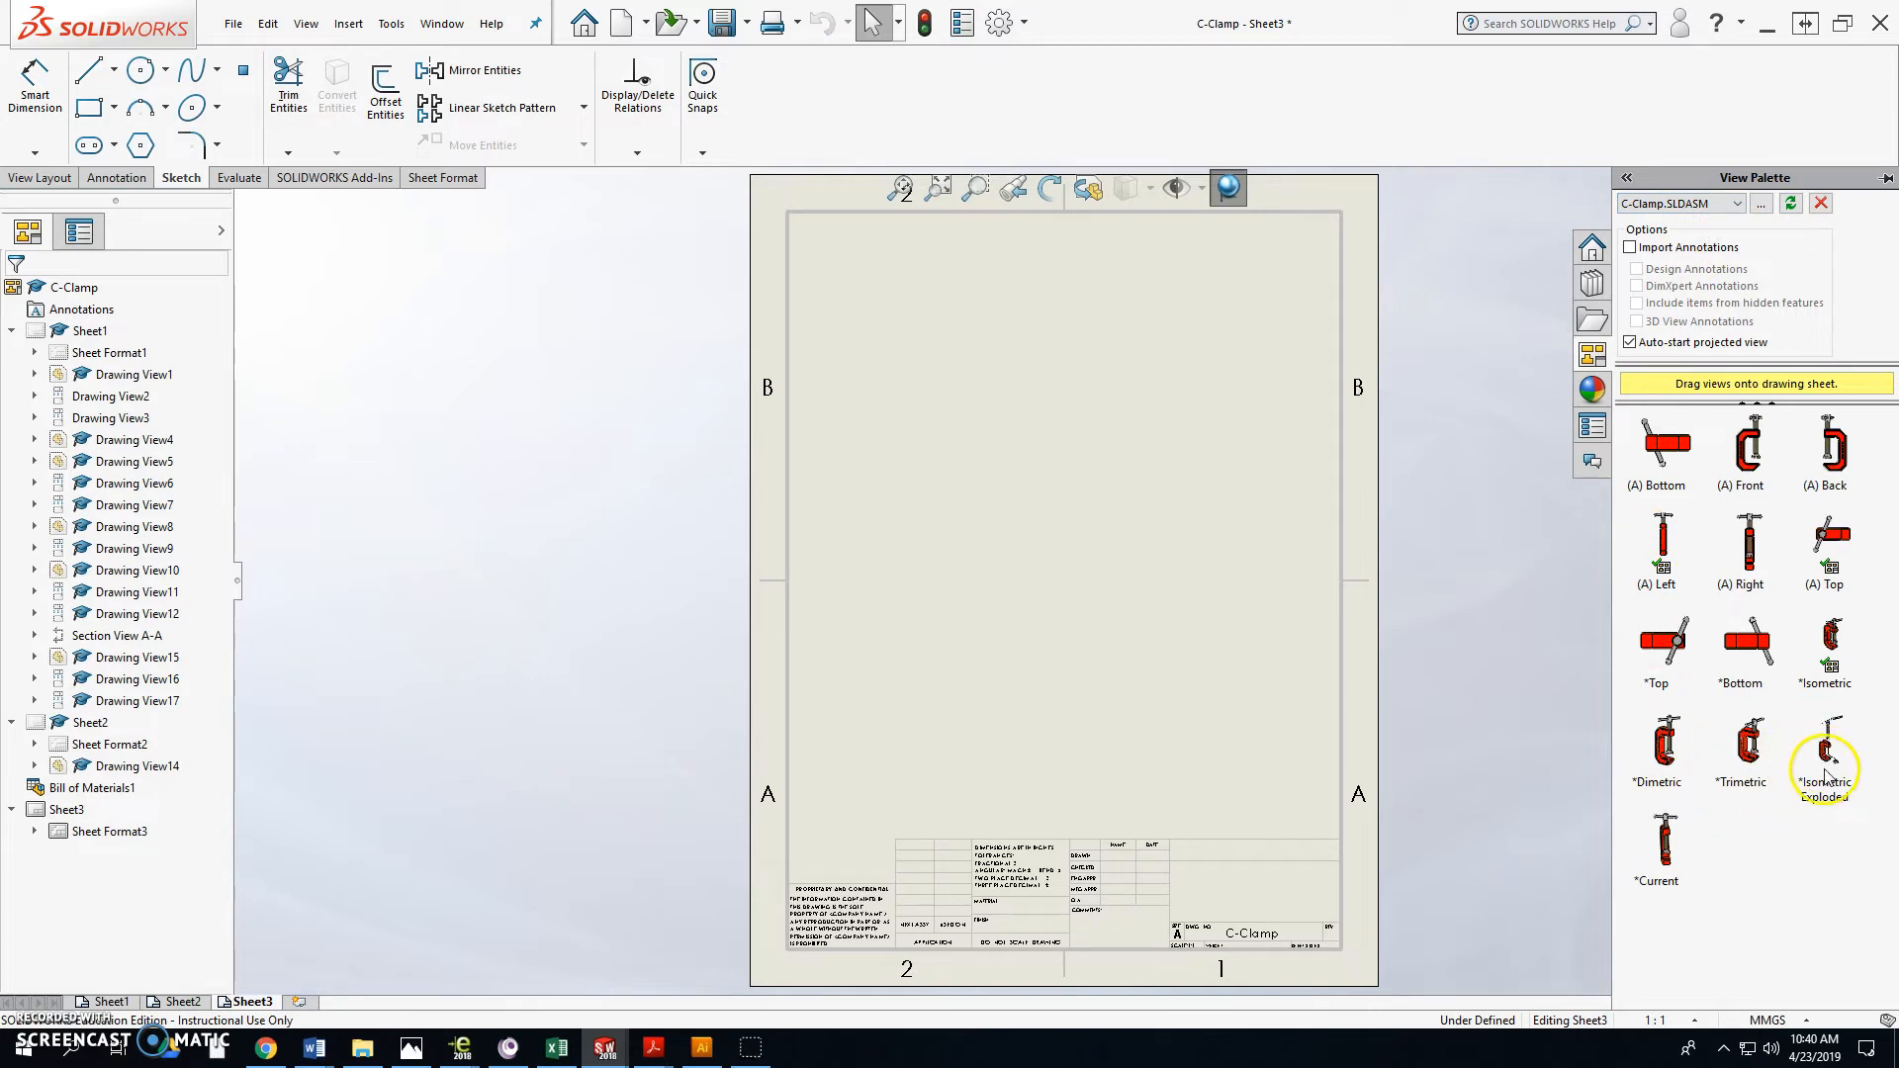
left_click_drag(1831, 763, 1019, 657)
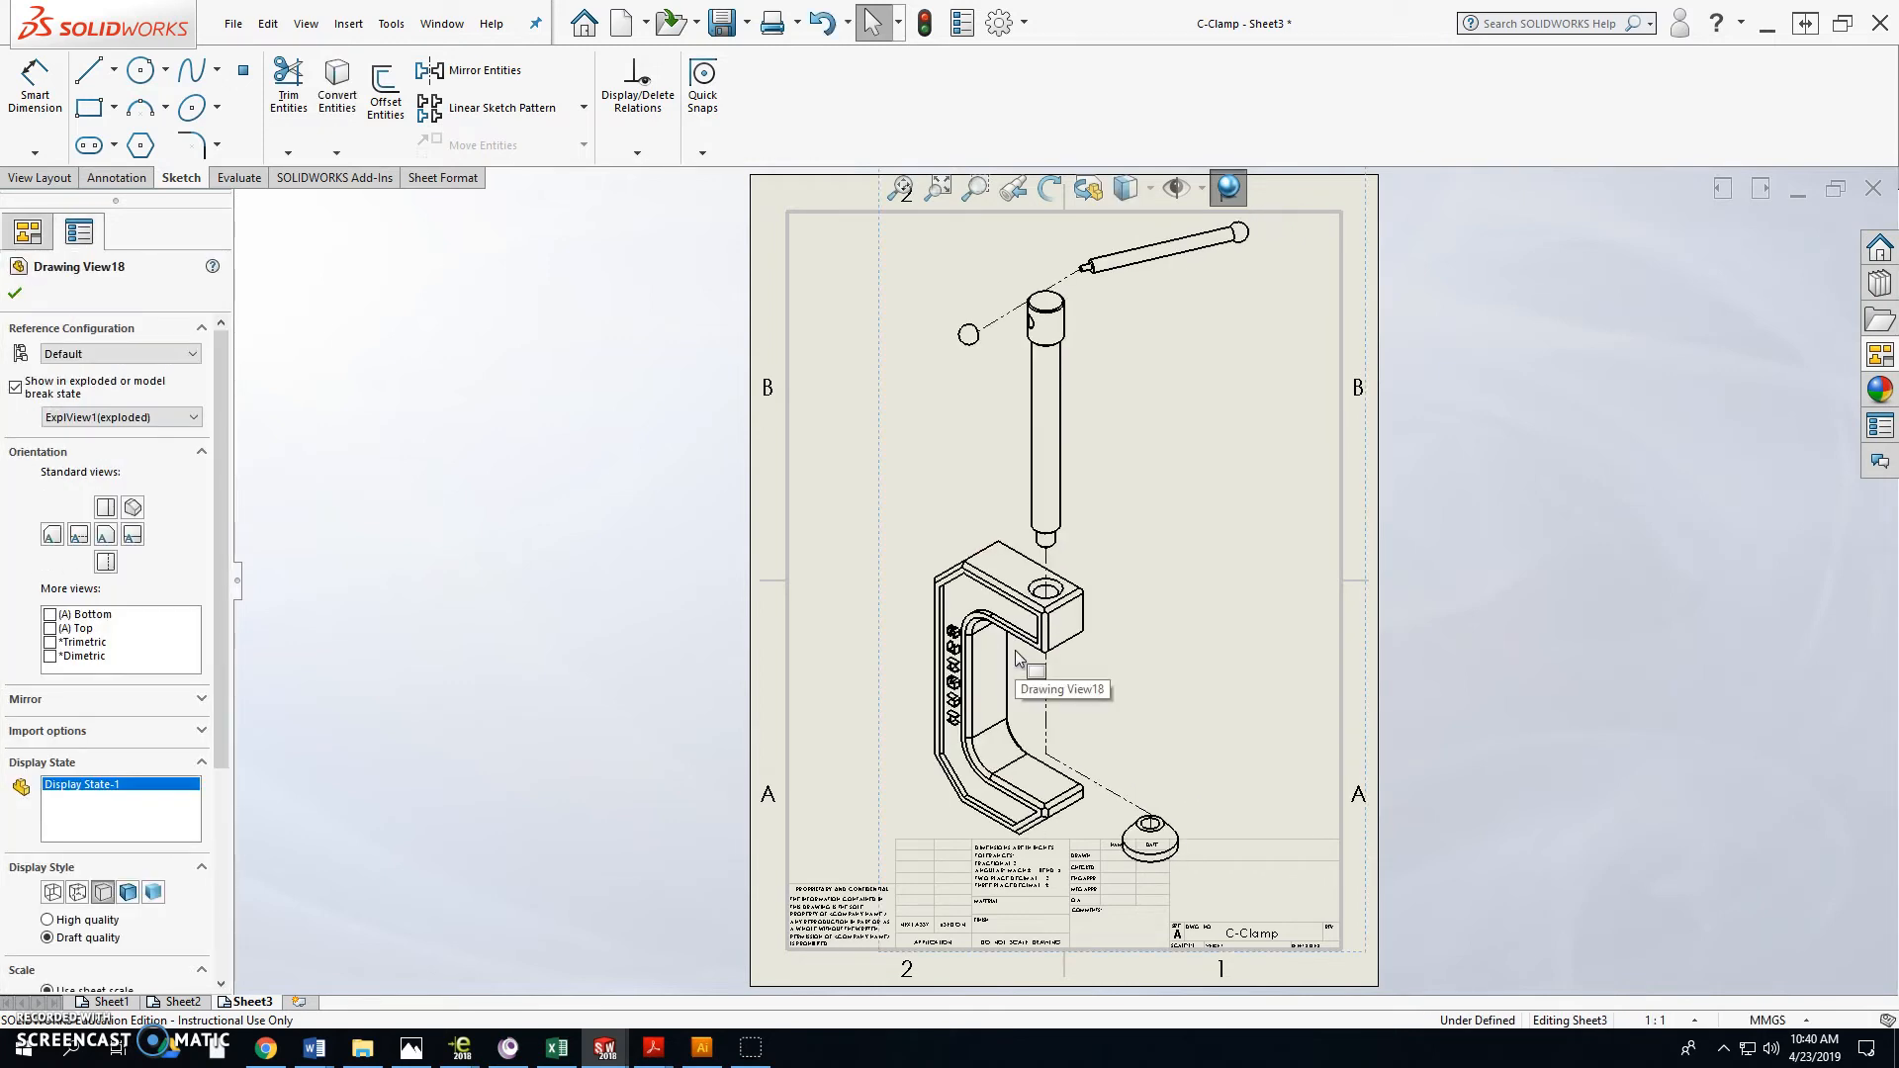
Step: Set the placed drawing view's exploded state to ExplView2(exploded)
left_click(179, 418)
left_click(177, 420)
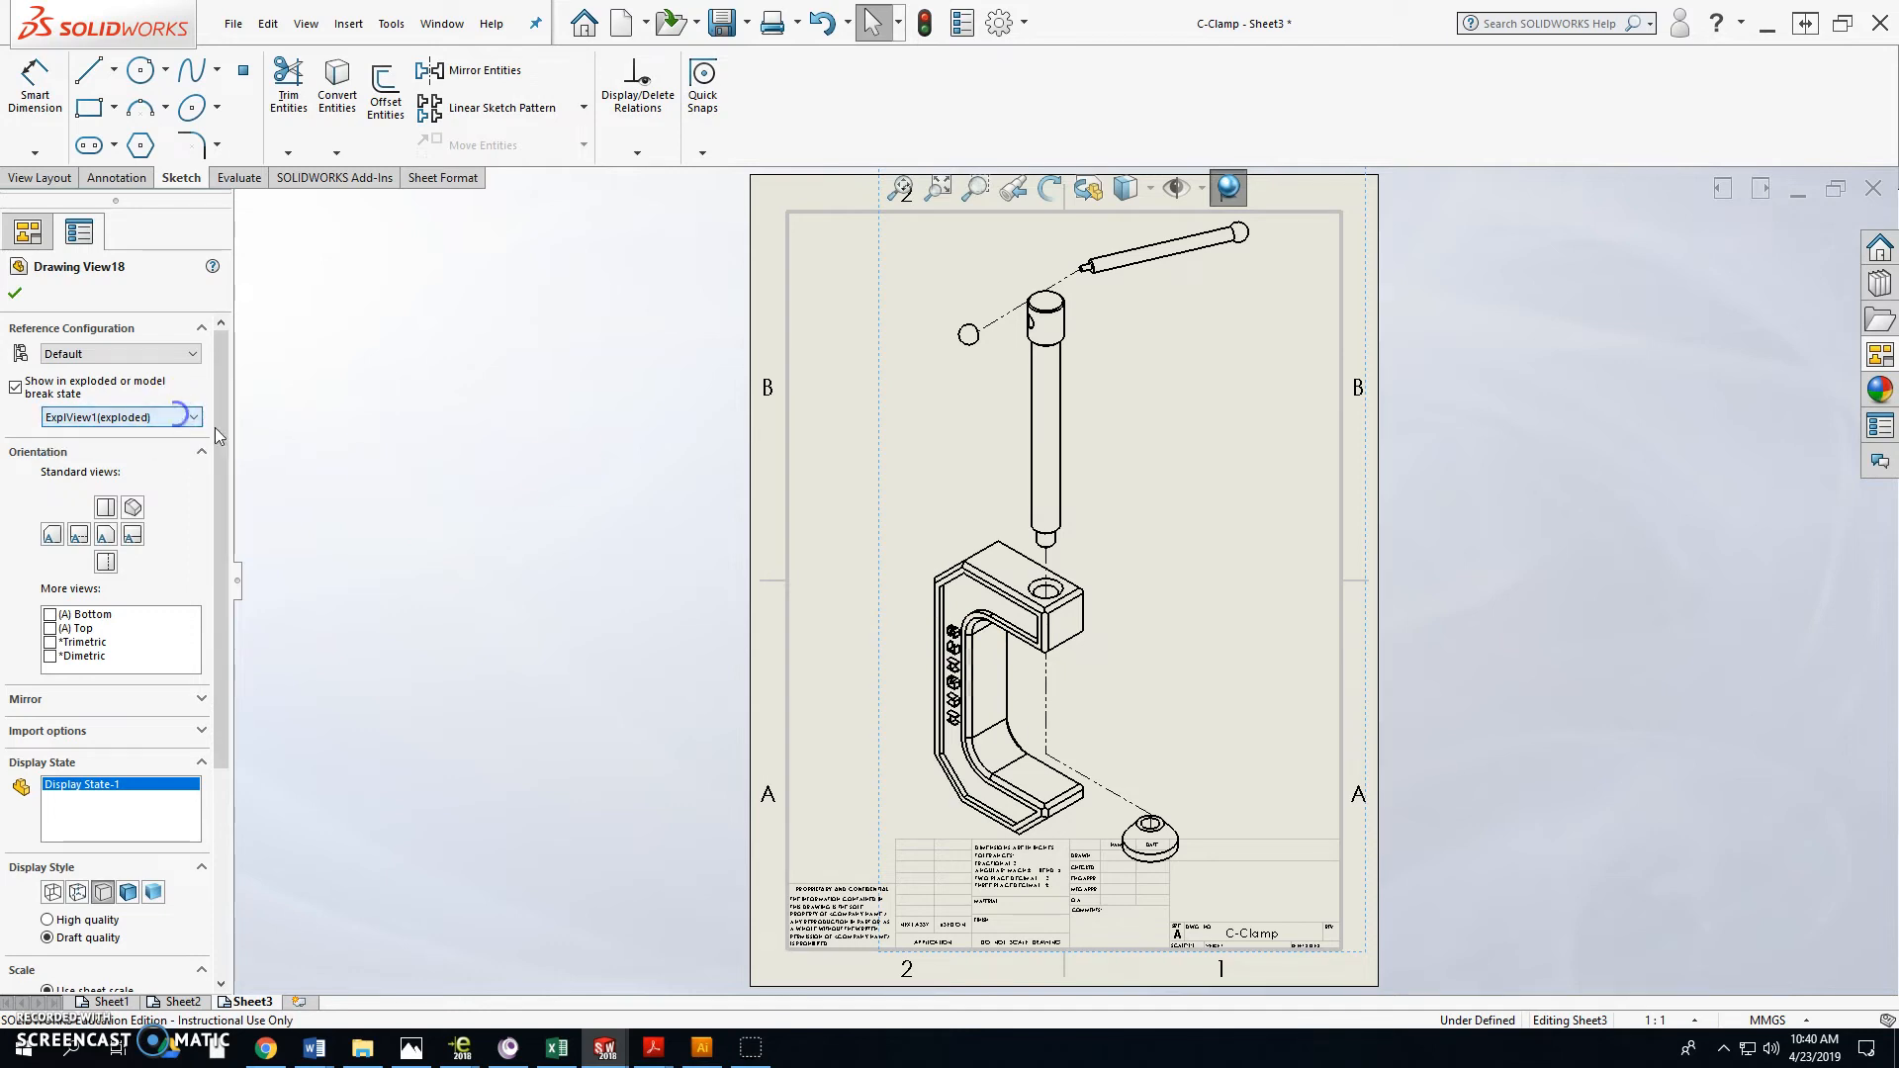
left_click(879, 672)
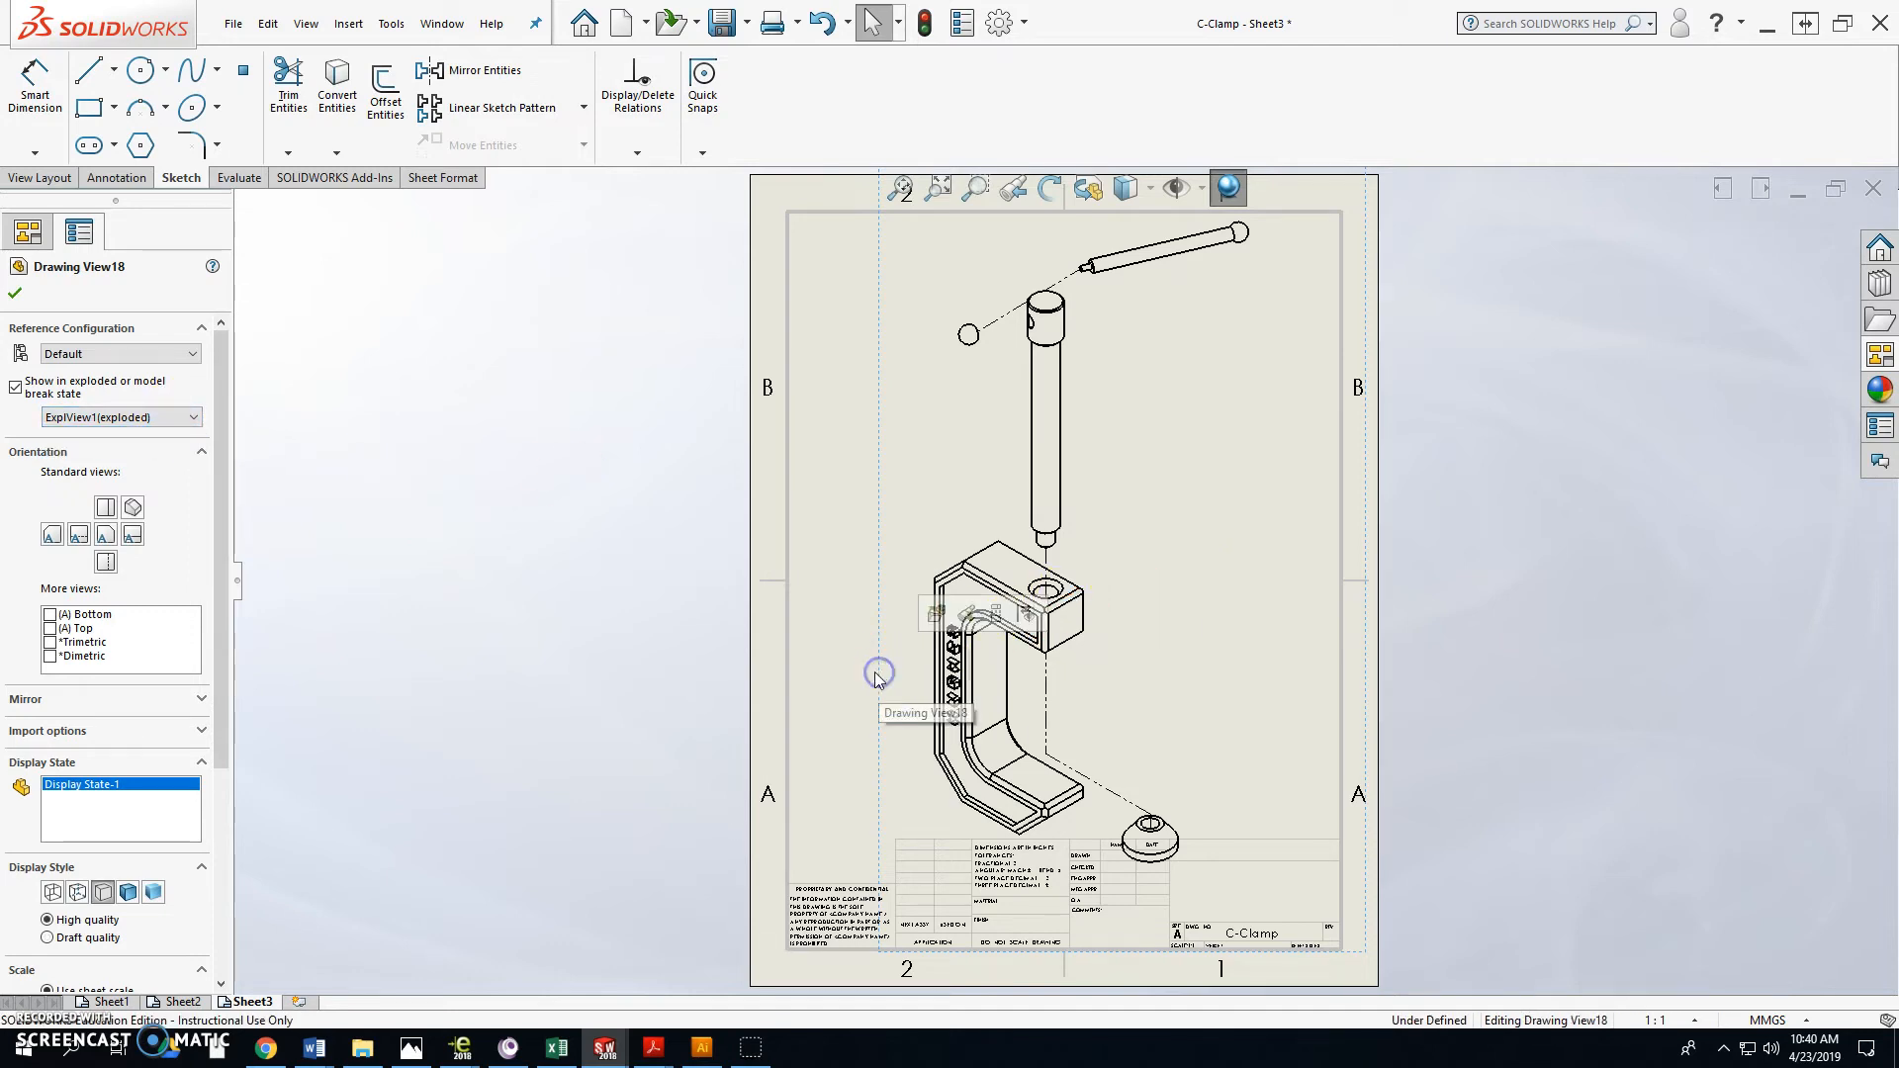
left_click(139, 418)
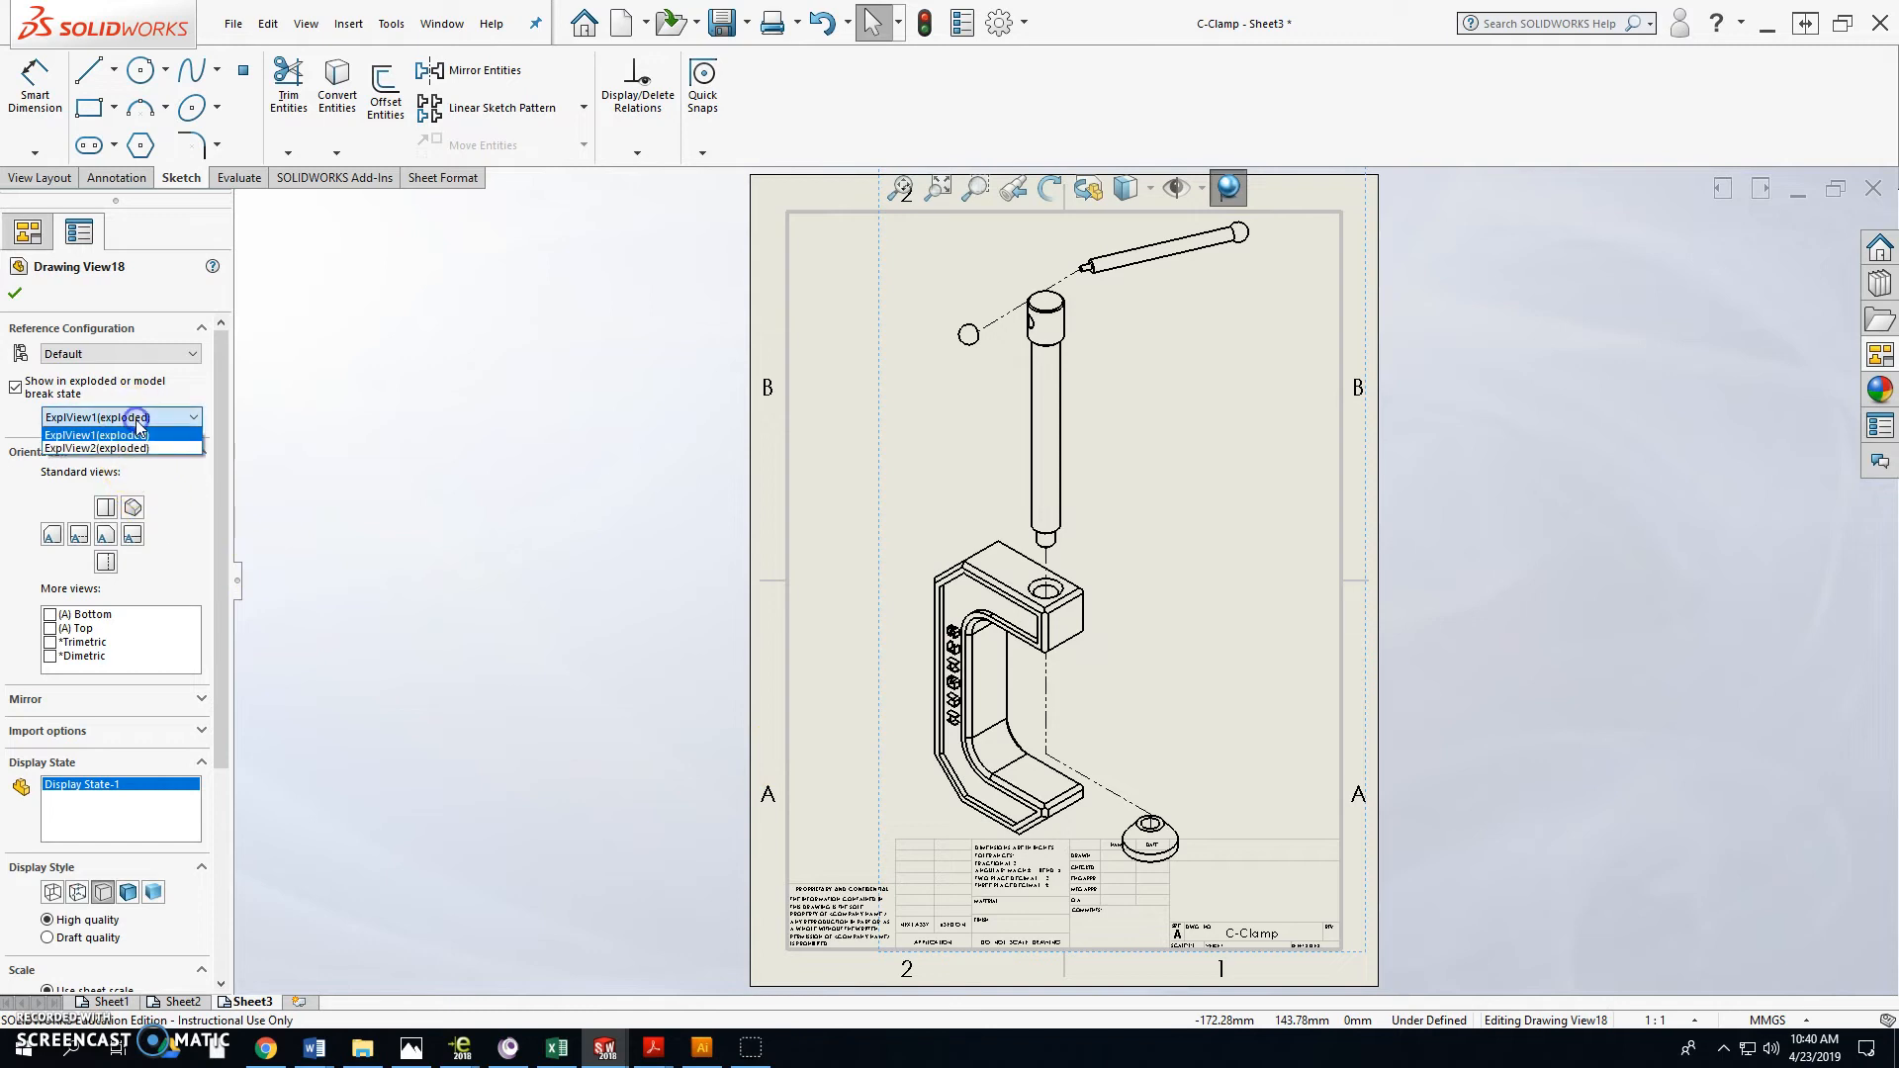
left_click(135, 447)
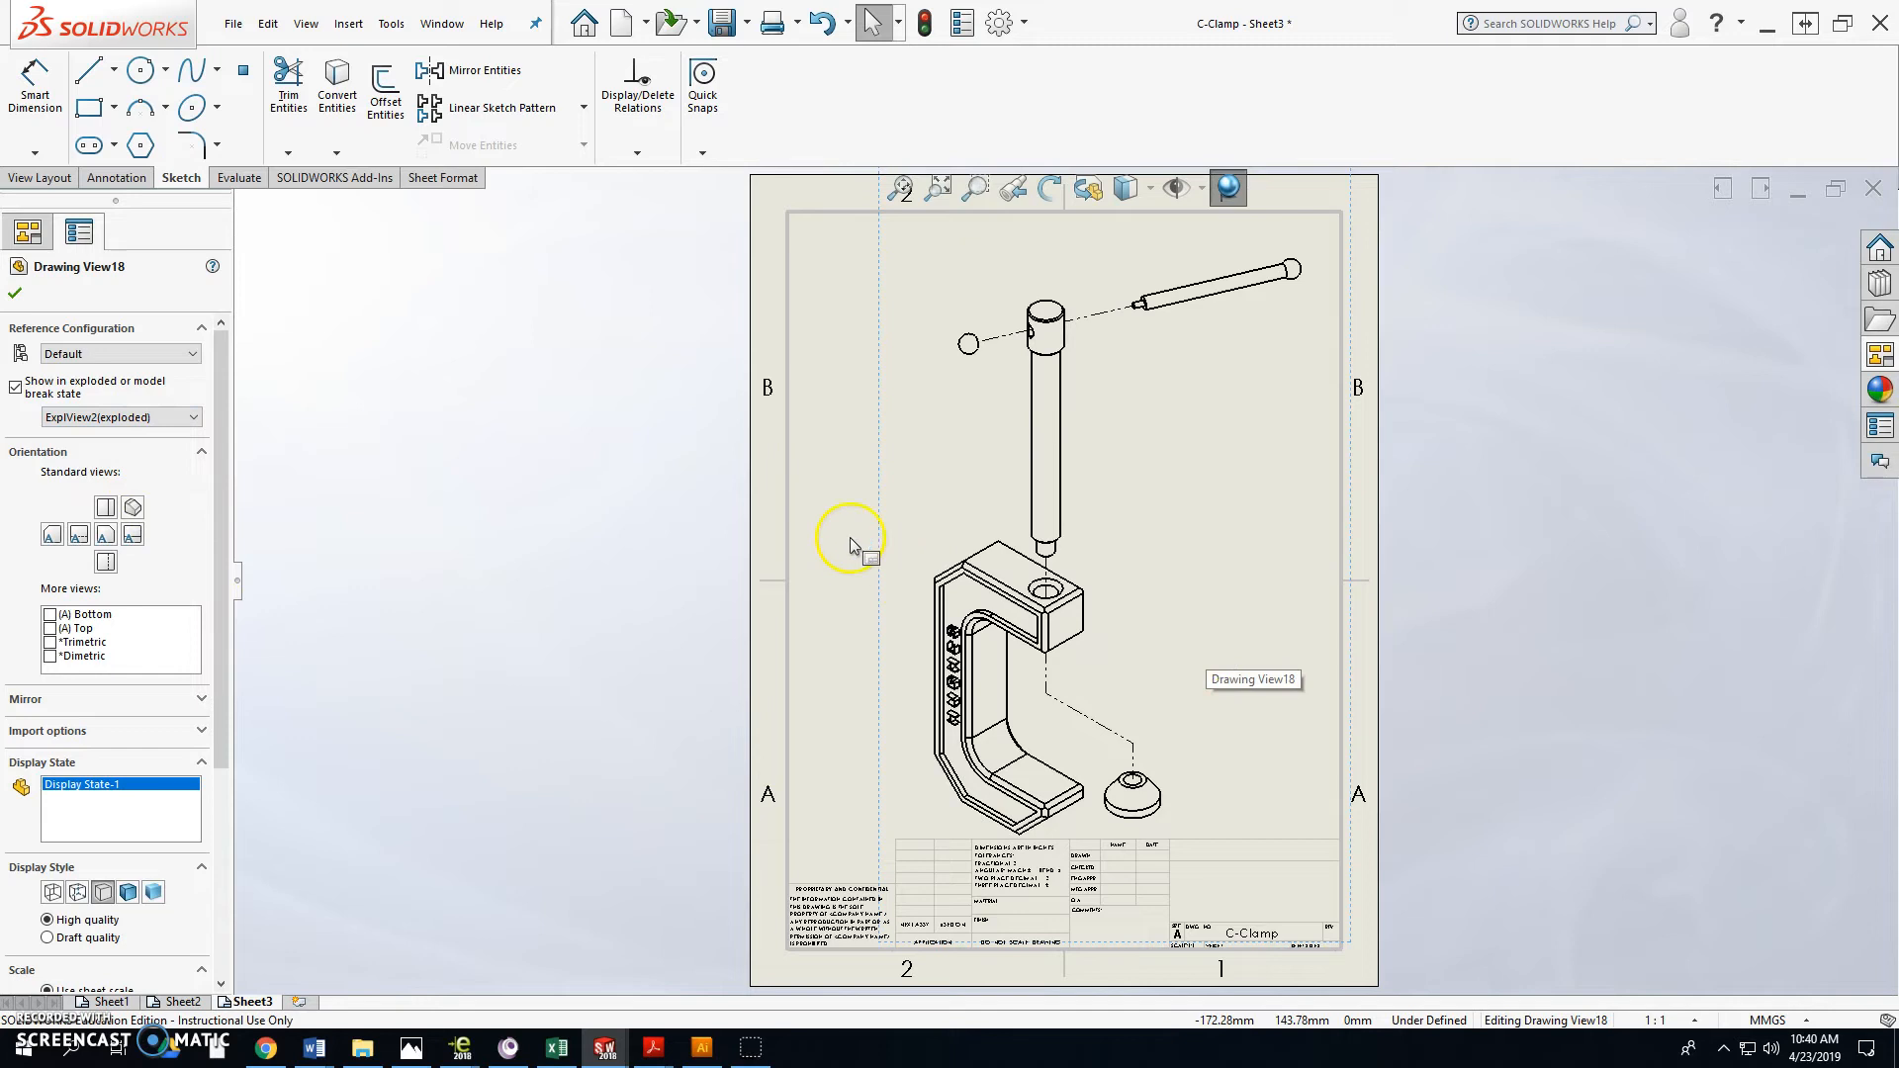
Step: Display the exploded drawing view as shaded with edges and shift it slightly toward the sheet's right border
left_click(1150, 187)
left_click(1127, 228)
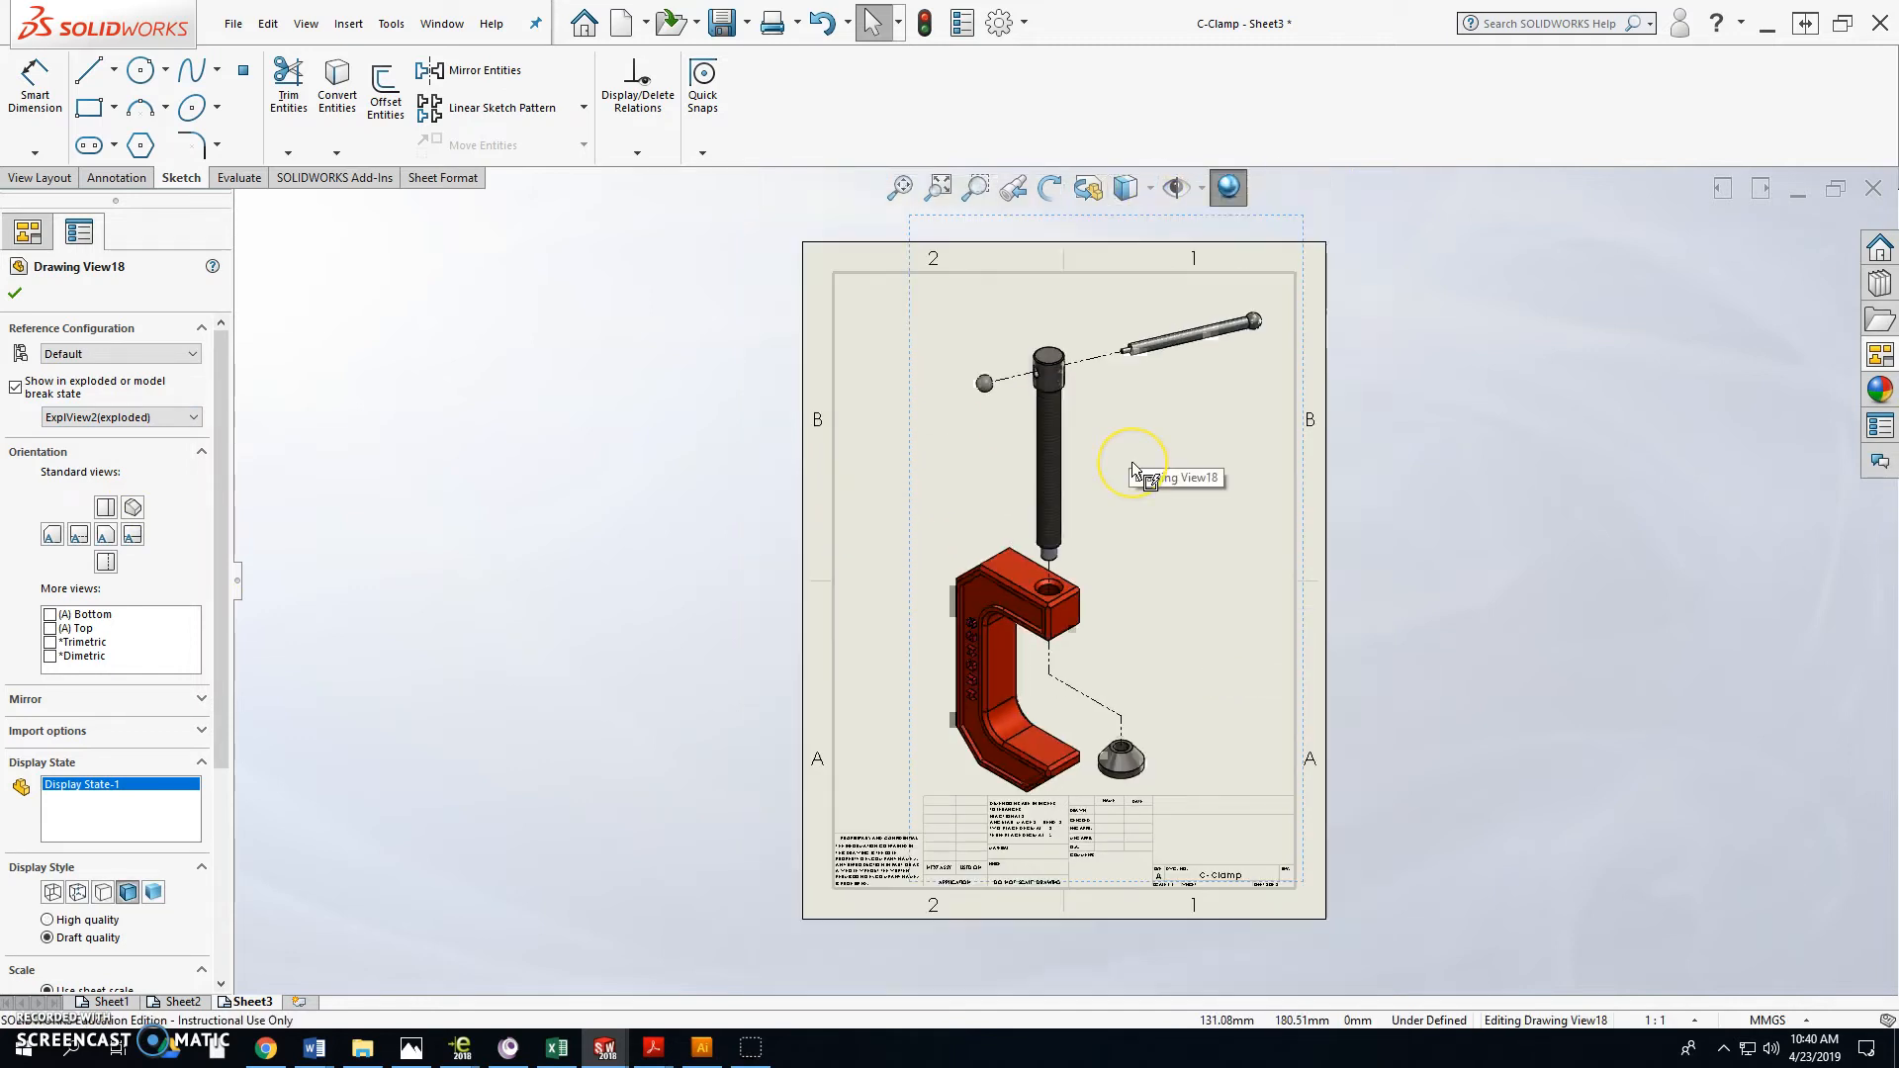
left_click(798, 565)
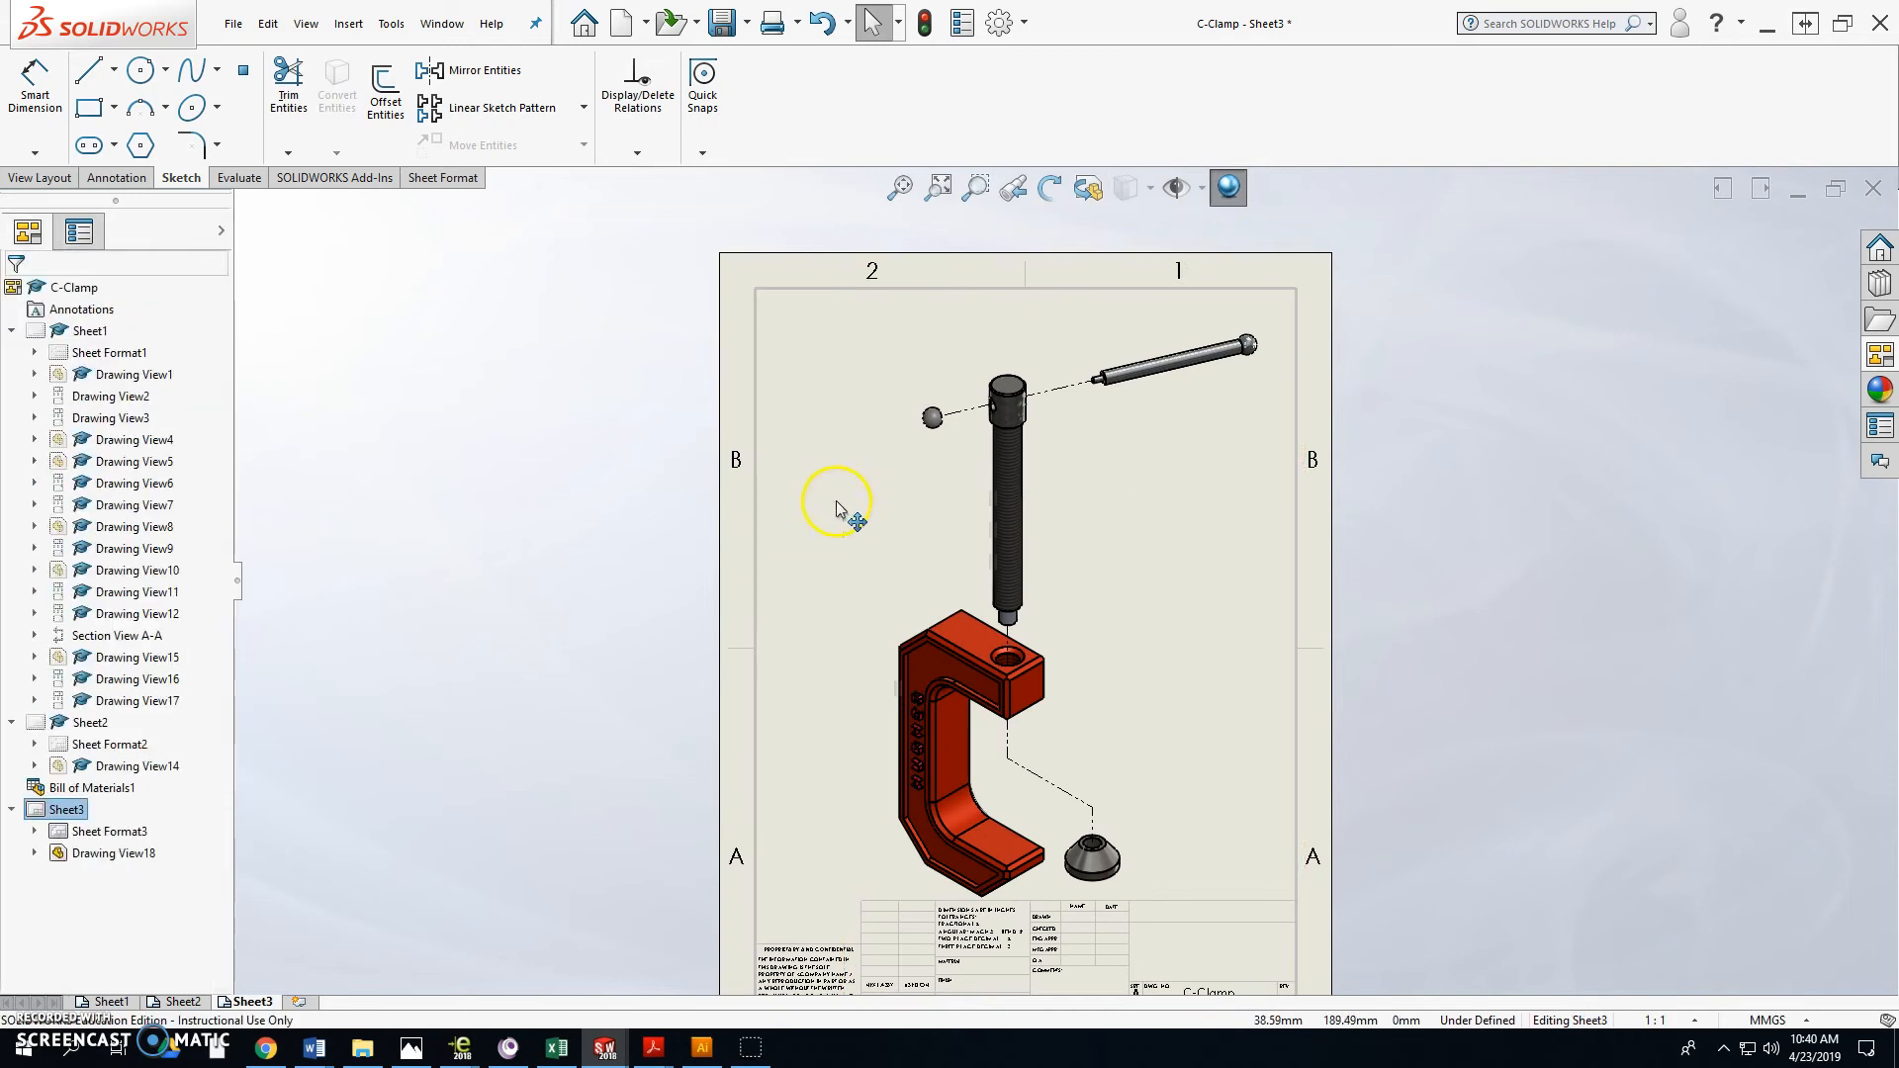
left_click(850, 592)
left_click_drag(850, 591, 866, 578)
left_click(775, 580)
left_click(821, 770)
Step: Insert a top-level bill of materials for the exploded view using the bom-standard template, placed near the sheet's upper-left corner
left_click(348, 25)
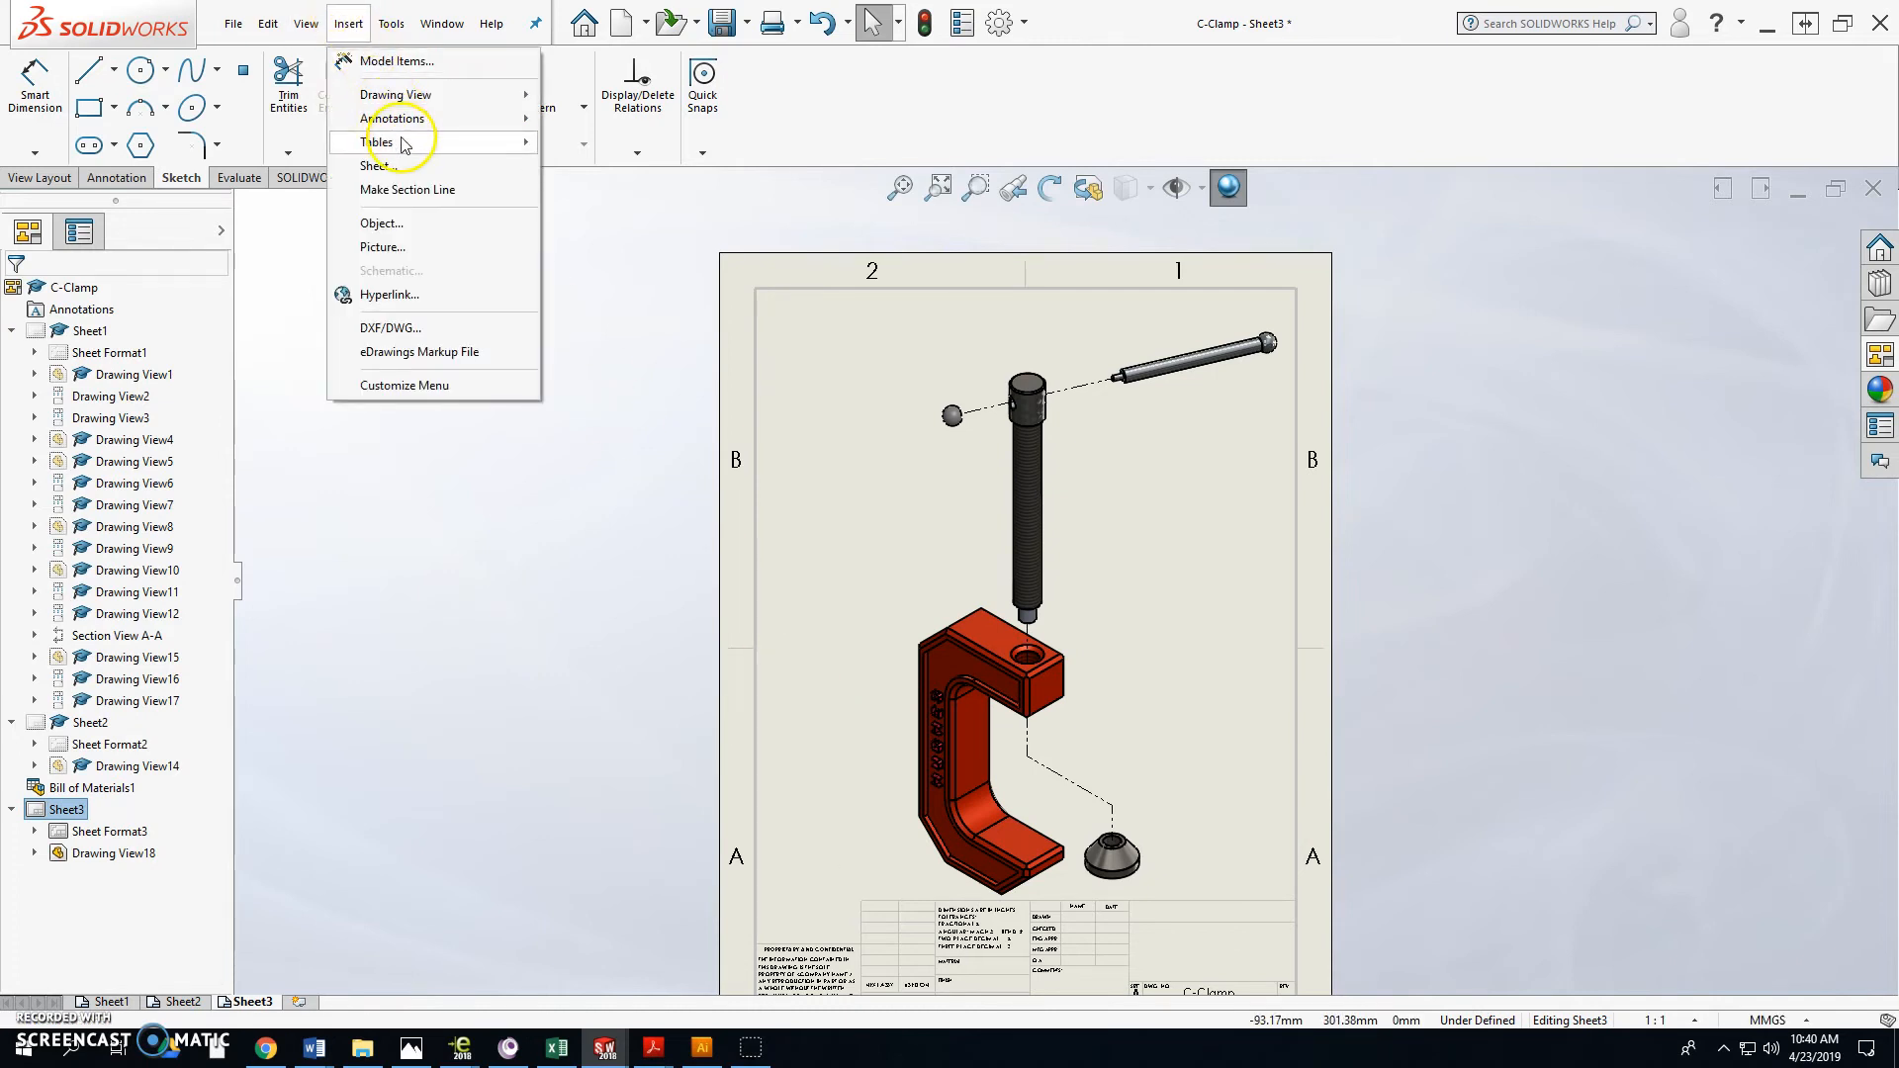
mouse_move(402, 145)
left_click(608, 190)
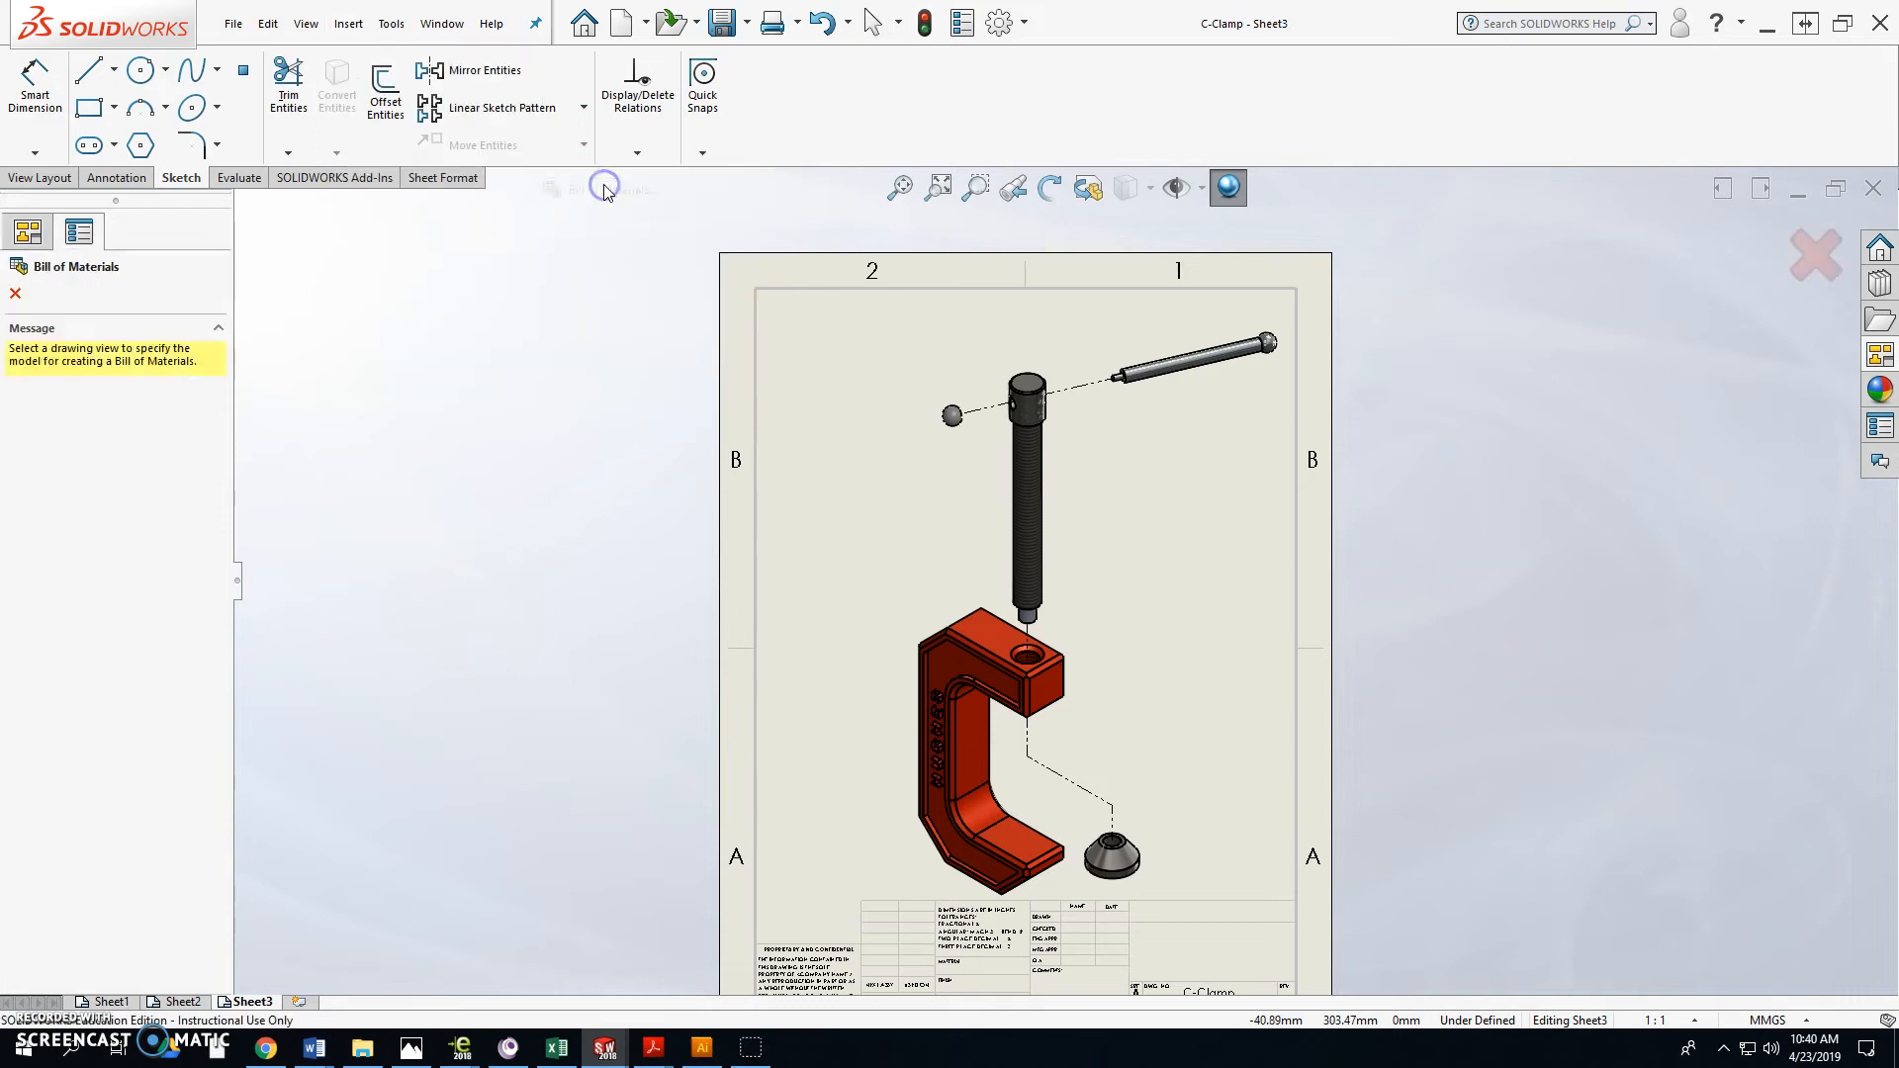
left_click(868, 604)
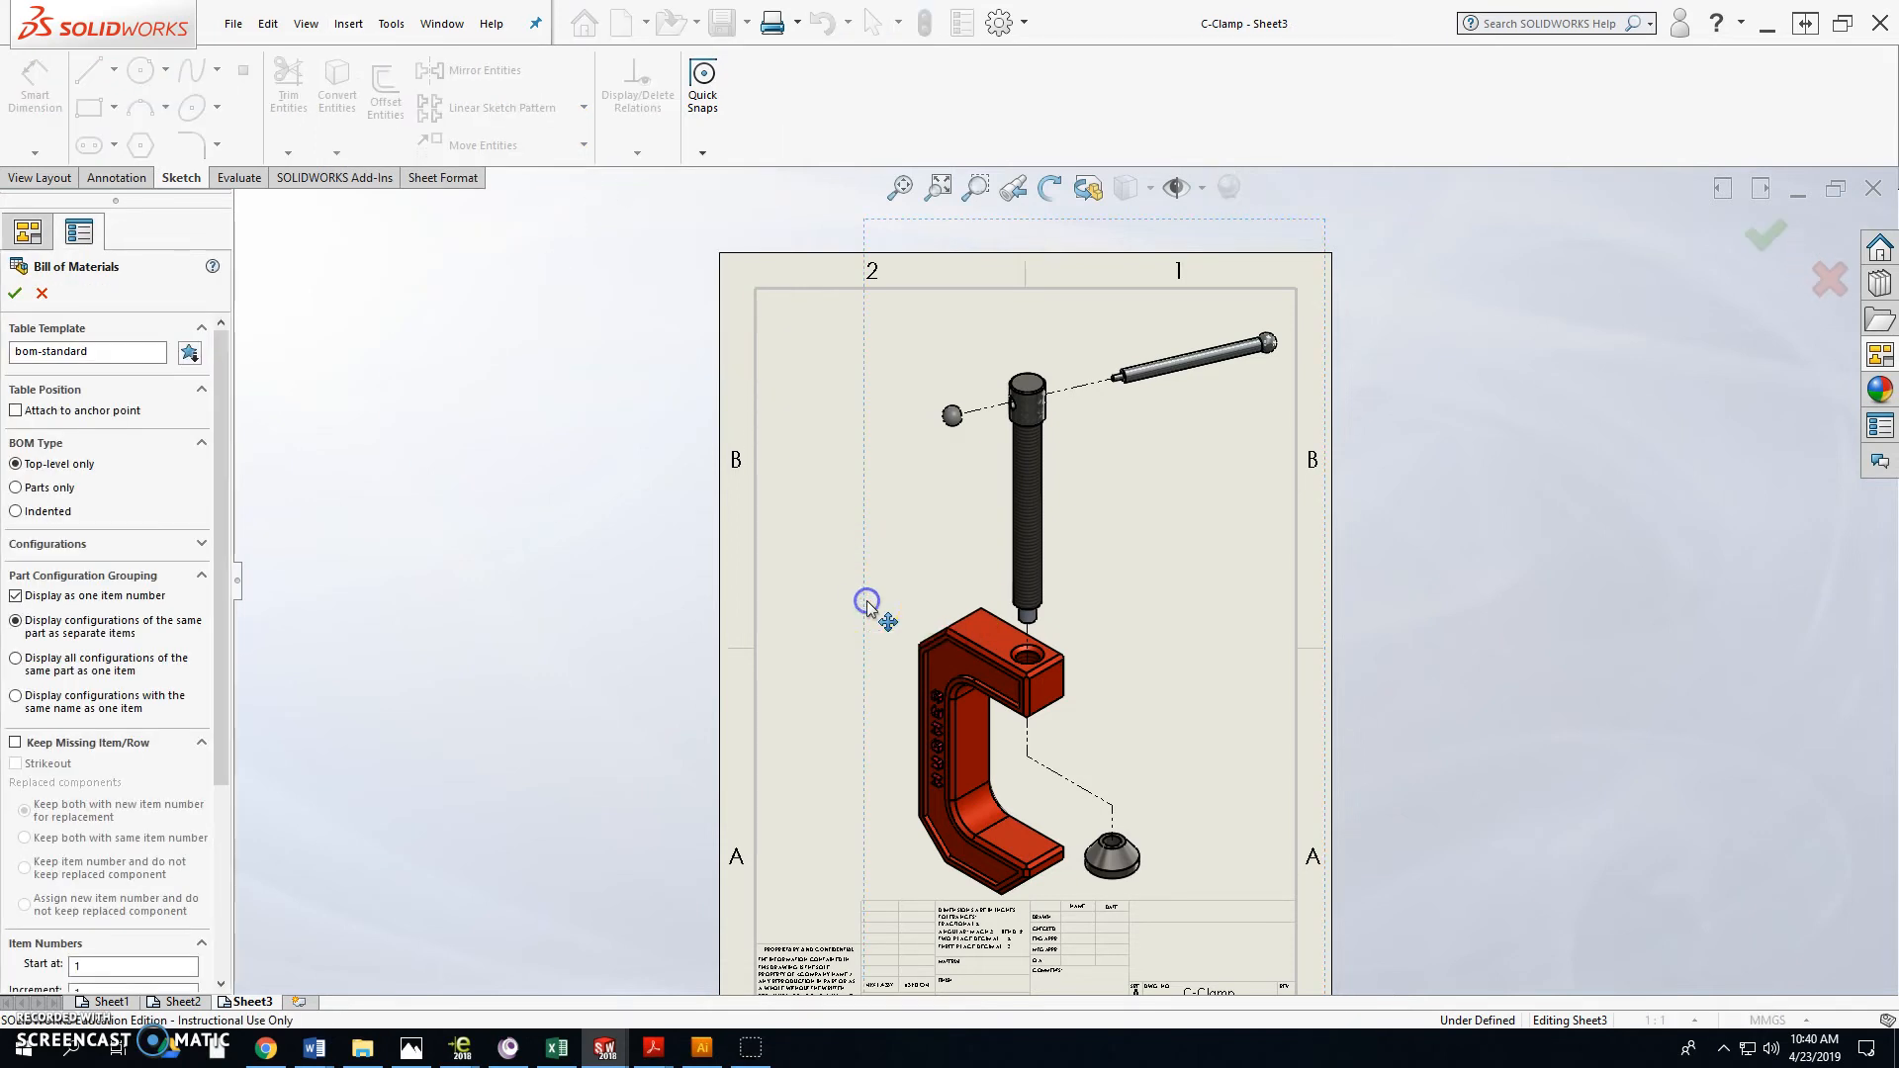
left_click(14, 294)
left_click(747, 315)
left_click(1110, 405)
Step: Shrink the bill of materials table and move it into the upper-left corner of the sheet border
scroll(1110, 405, "down", 2)
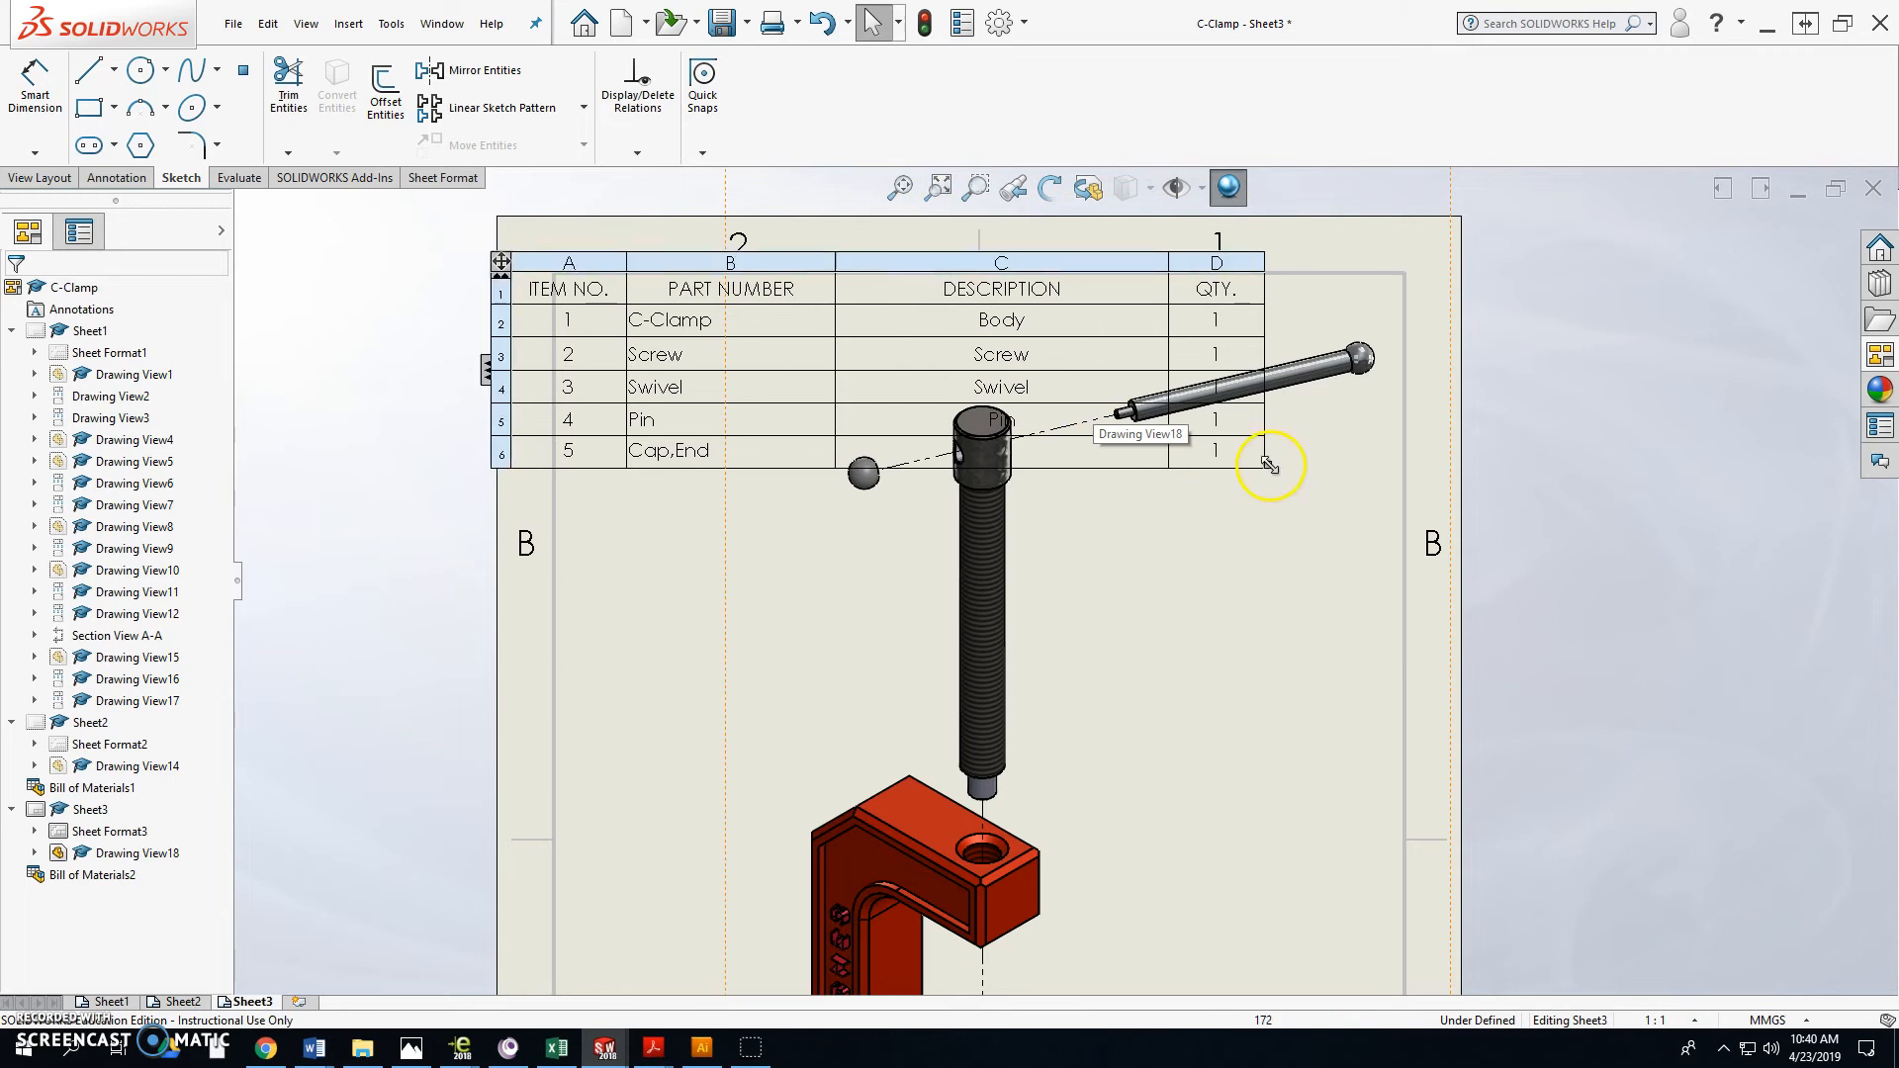
left_click_drag(1266, 470, 877, 419)
left_click(501, 261)
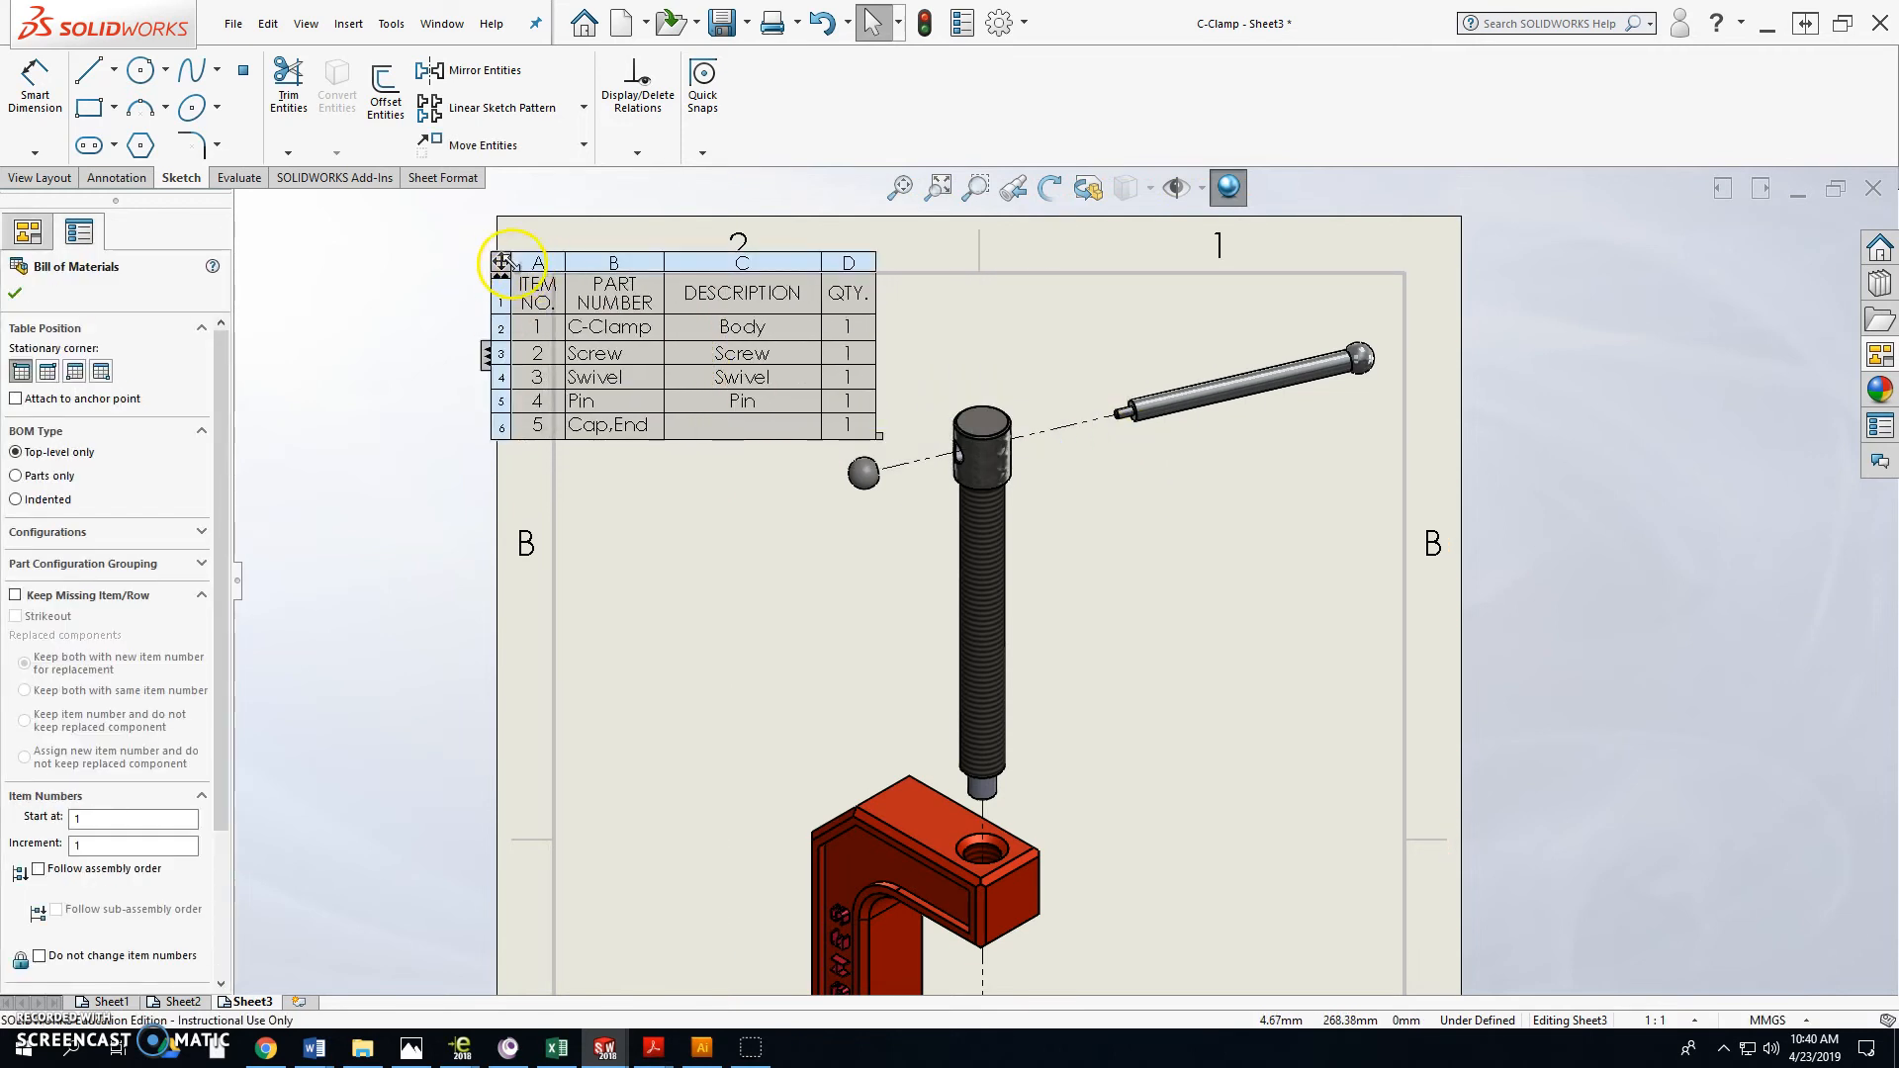
left_click_drag(501, 261, 549, 274)
scroll(849, 643, "up", 1)
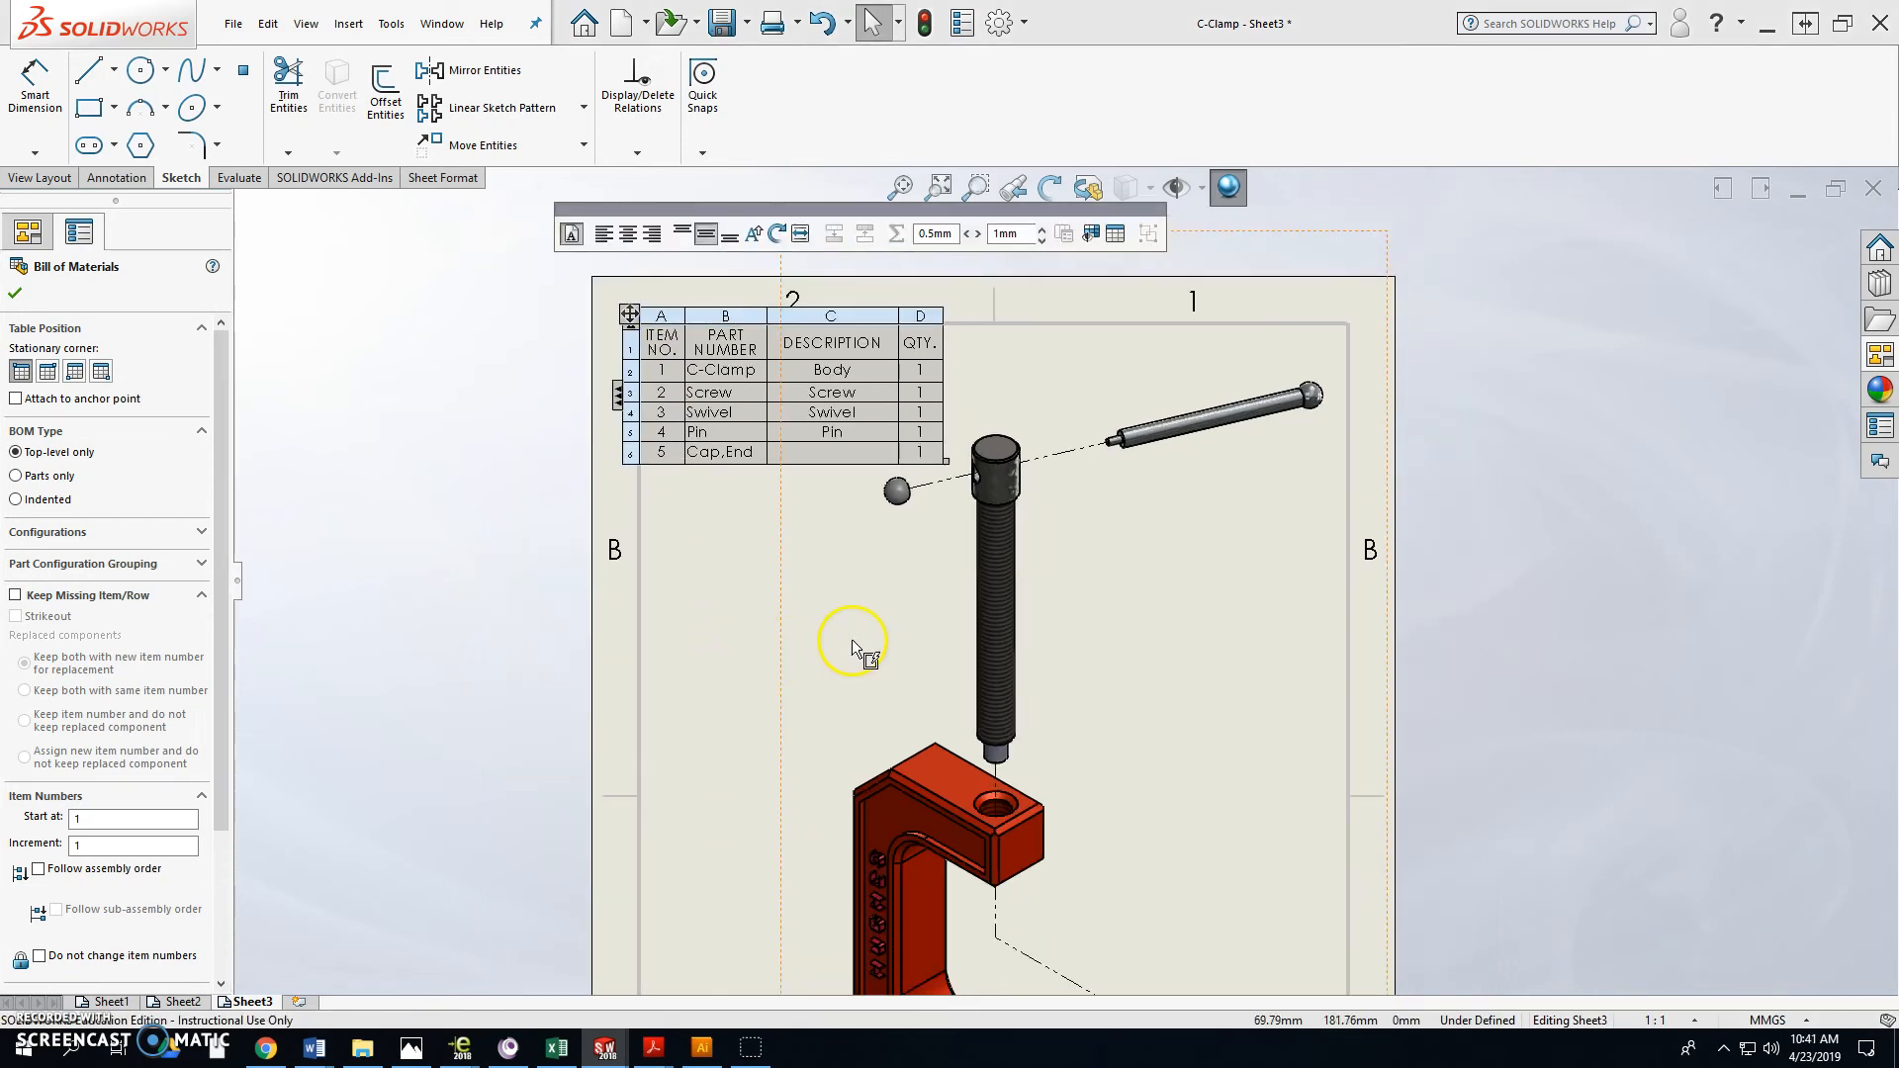
Step: Move the exploded view down, away from the bill of materials, and check the layout of the whole sheet
mouse_move(914, 791)
left_mouse_down()
mouse_move(989, 788)
mouse_move(907, 832)
mouse_move(895, 890)
left_mouse_up()
scroll(1101, 768, "up", 6)
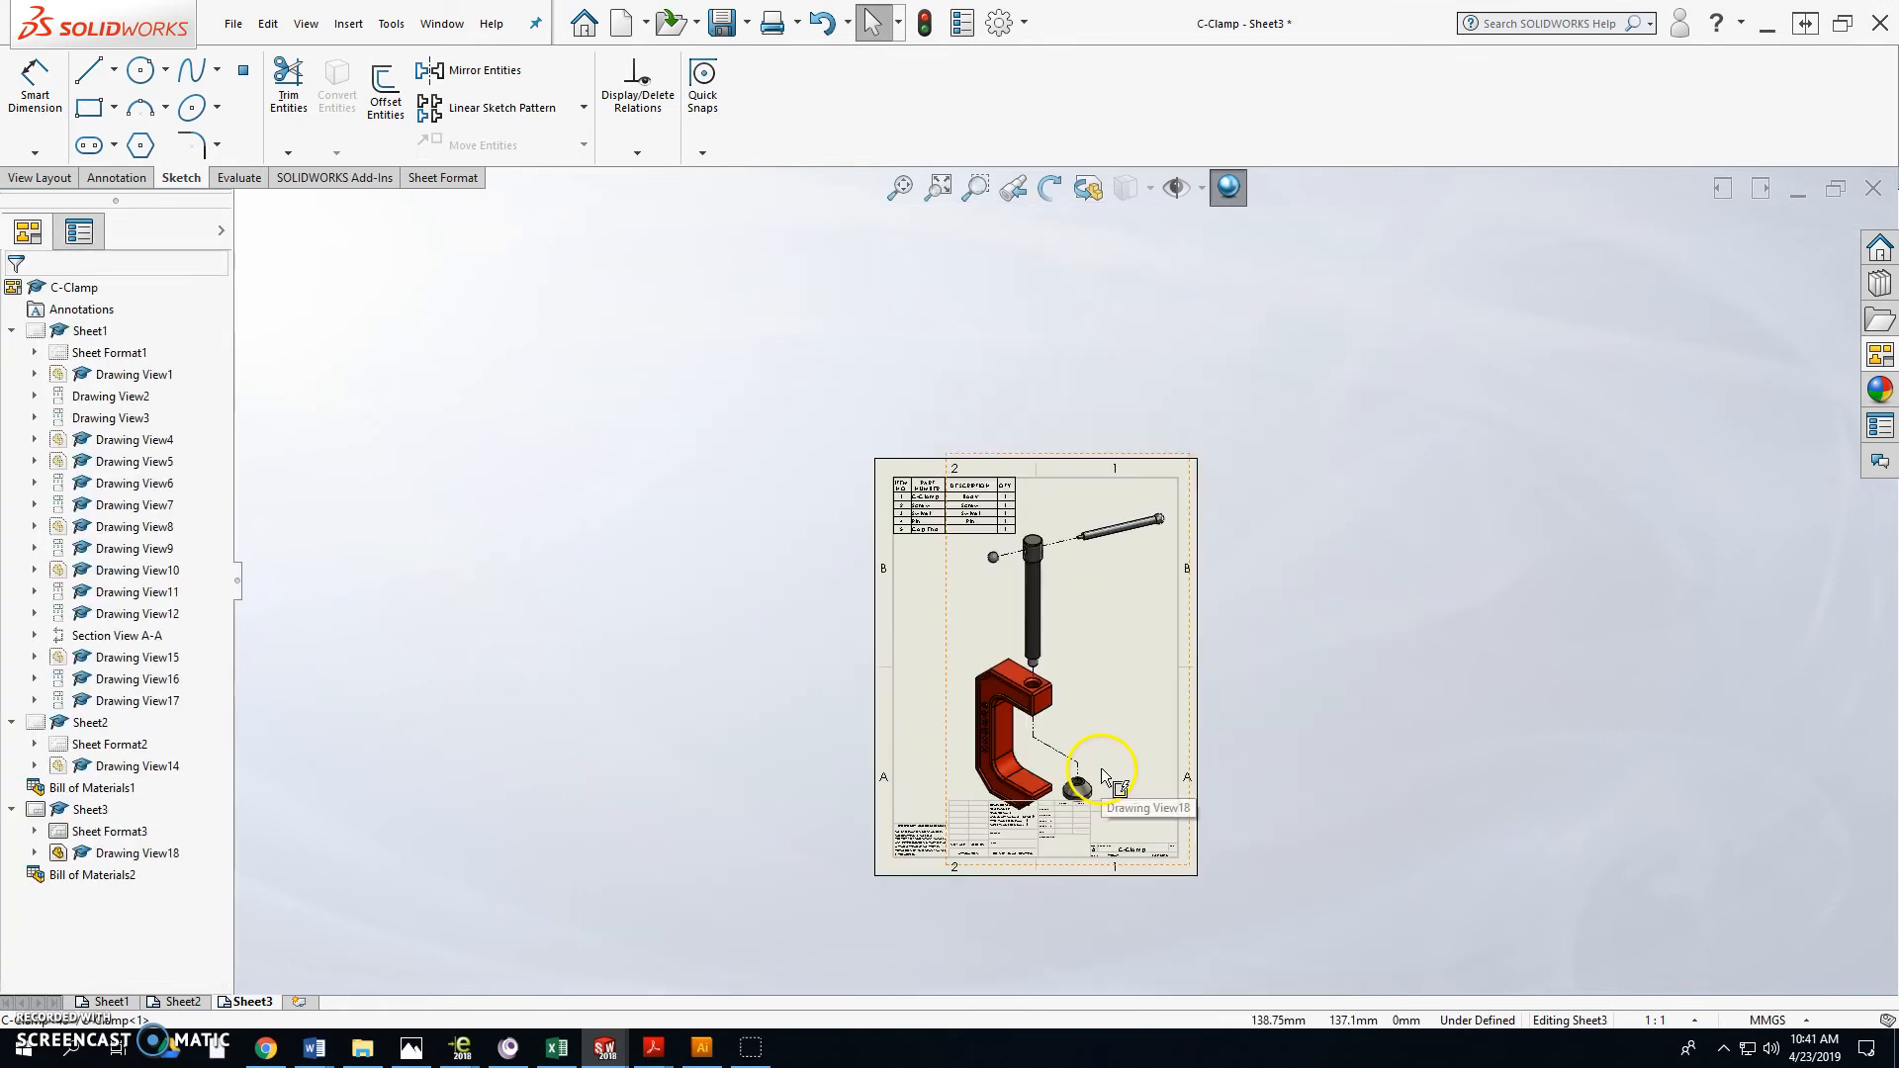
scroll(1103, 779, "down", 3)
scroll(1054, 726, "down", 2)
scroll(1048, 692, "up", 6)
scroll(1056, 638, "down", 3)
scroll(1056, 638, "down", 2)
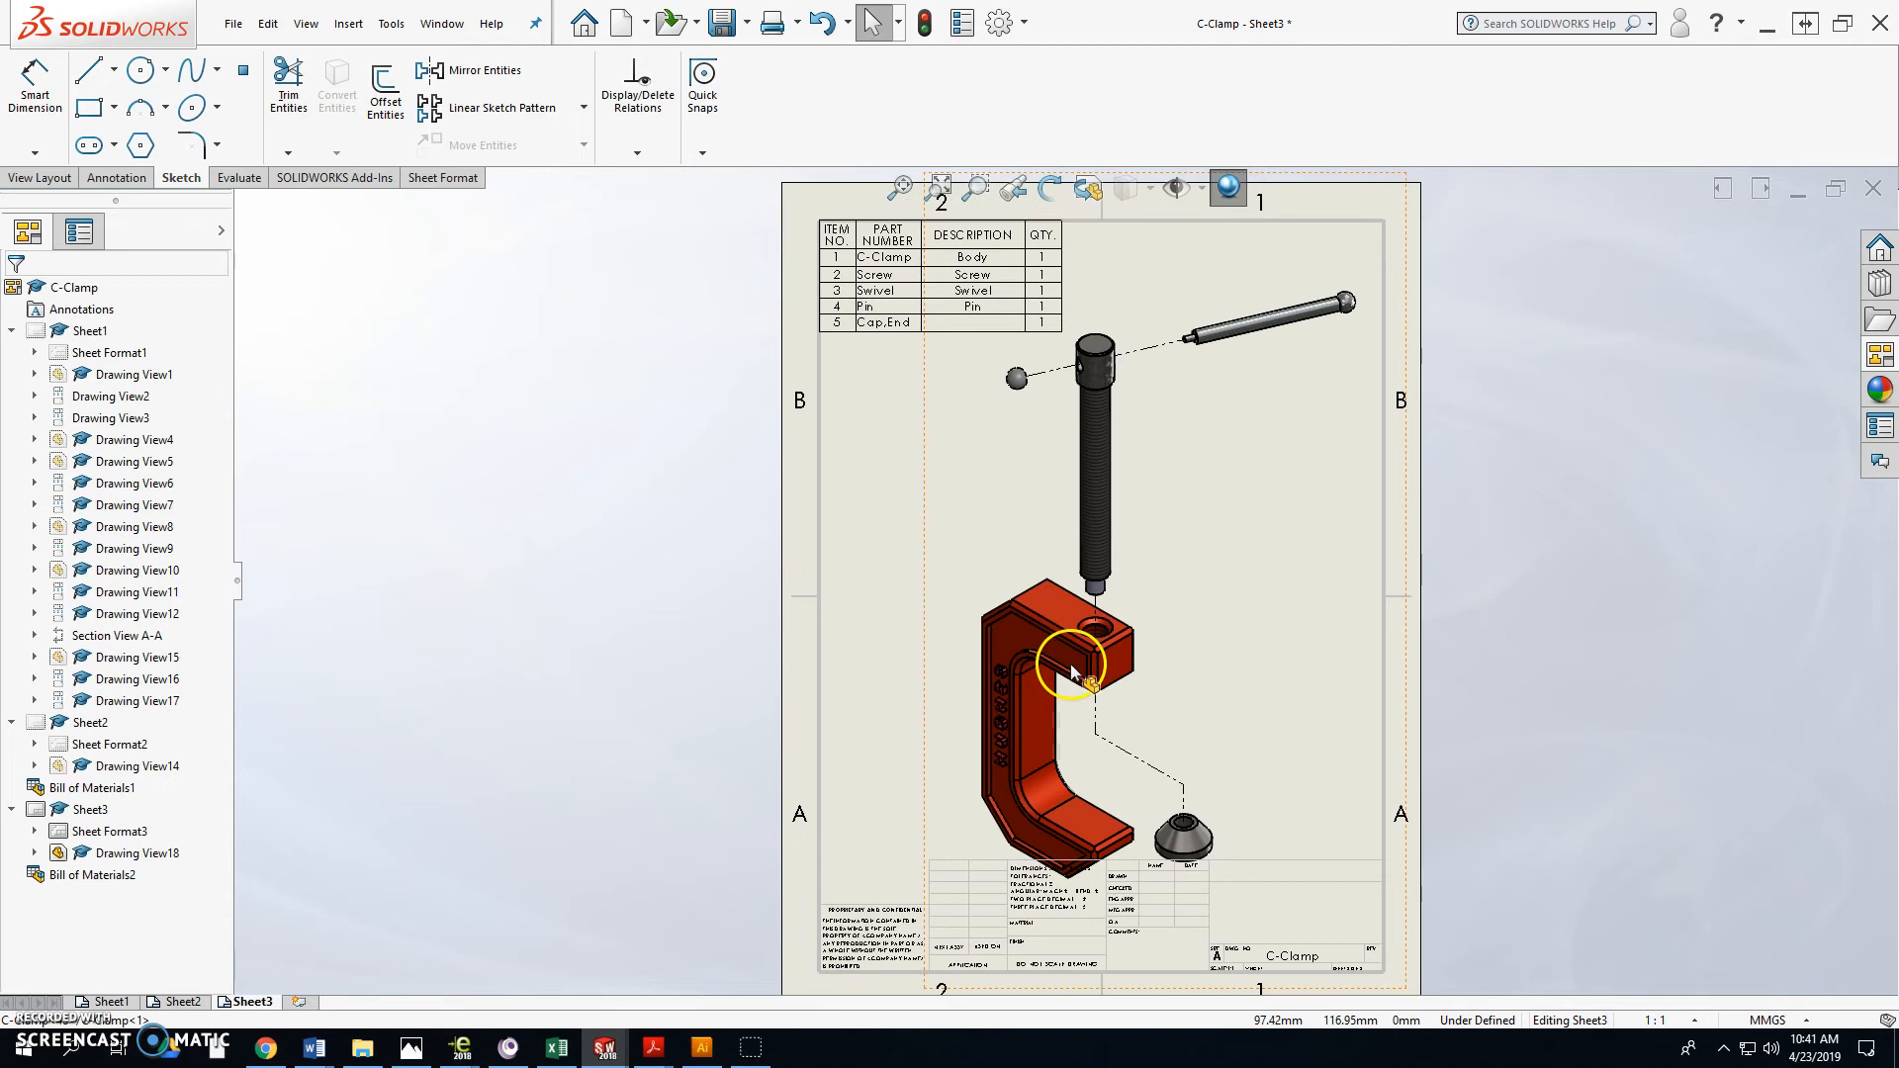
Step: Switch the exploded view from the sheet scale to a custom scale of 1:2
left_click(930, 653)
left_click_drag(217, 704, 206, 889)
left_click(97, 718)
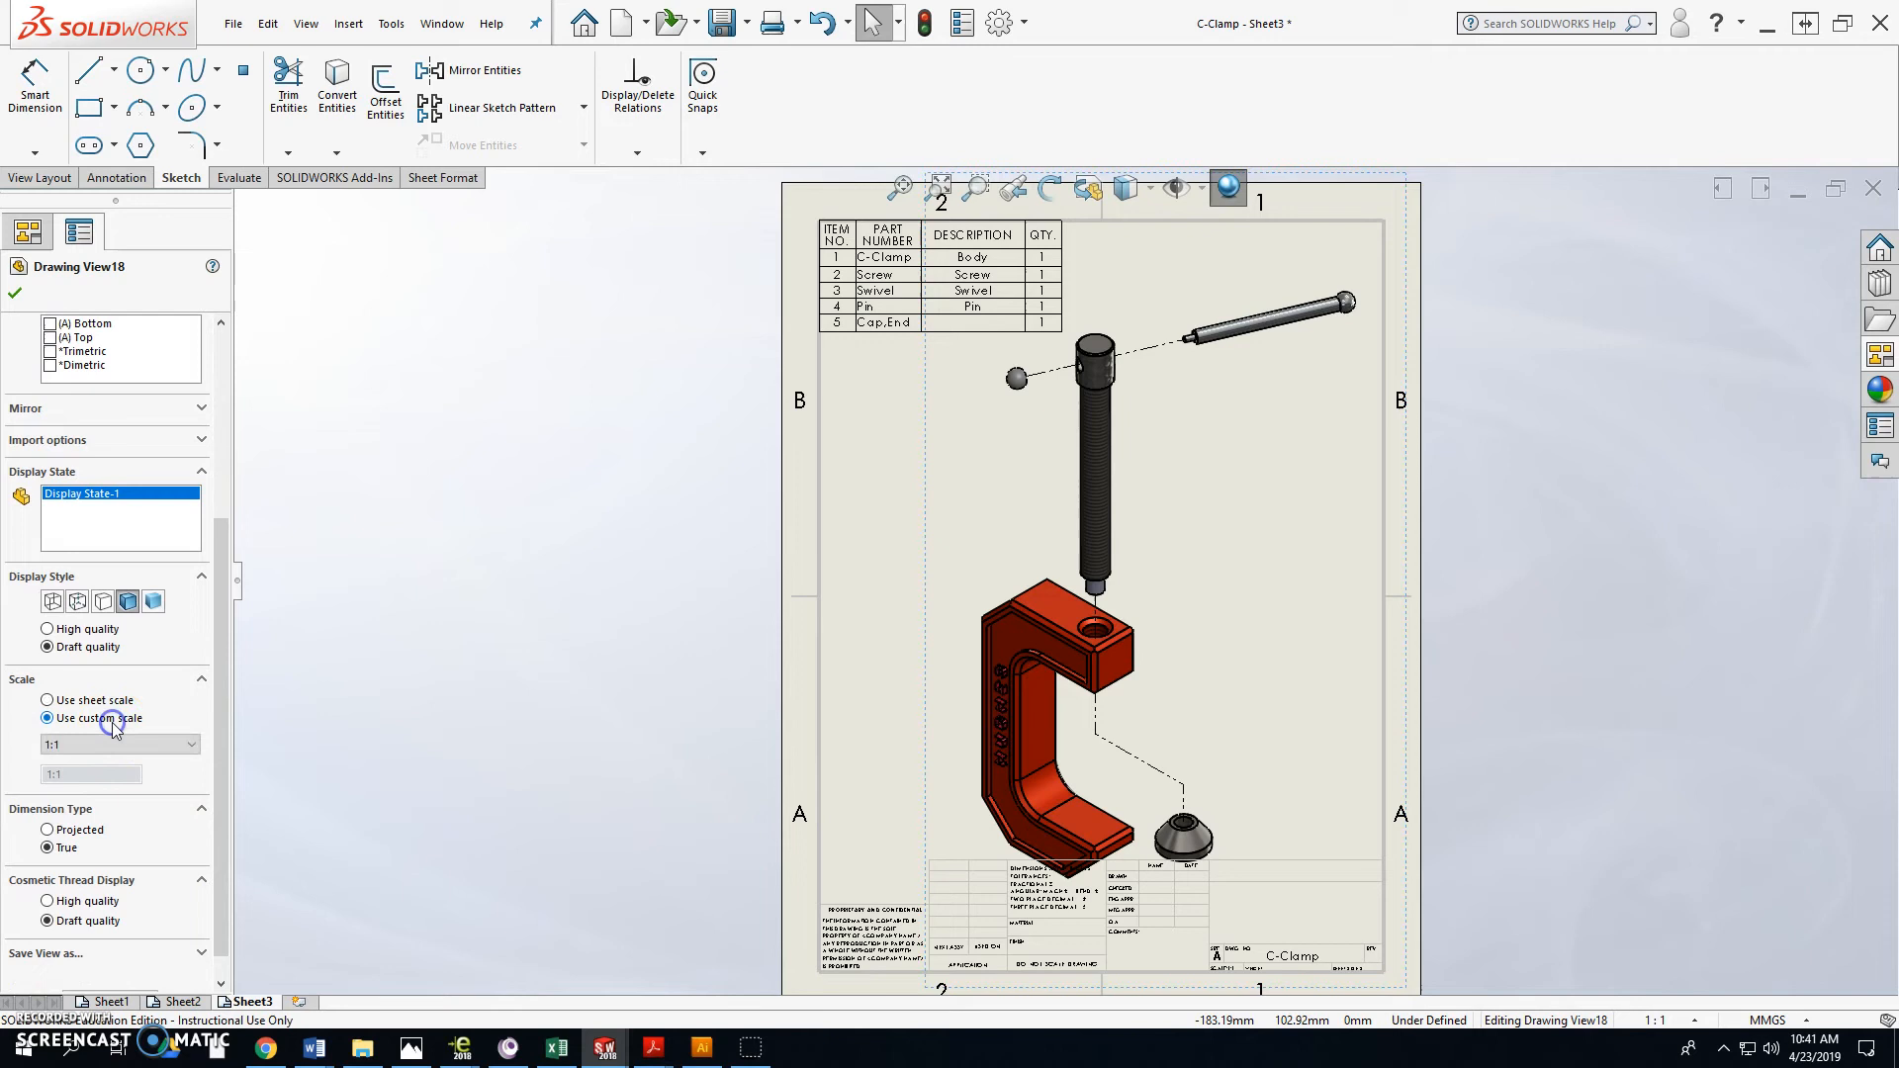
left_click(112, 744)
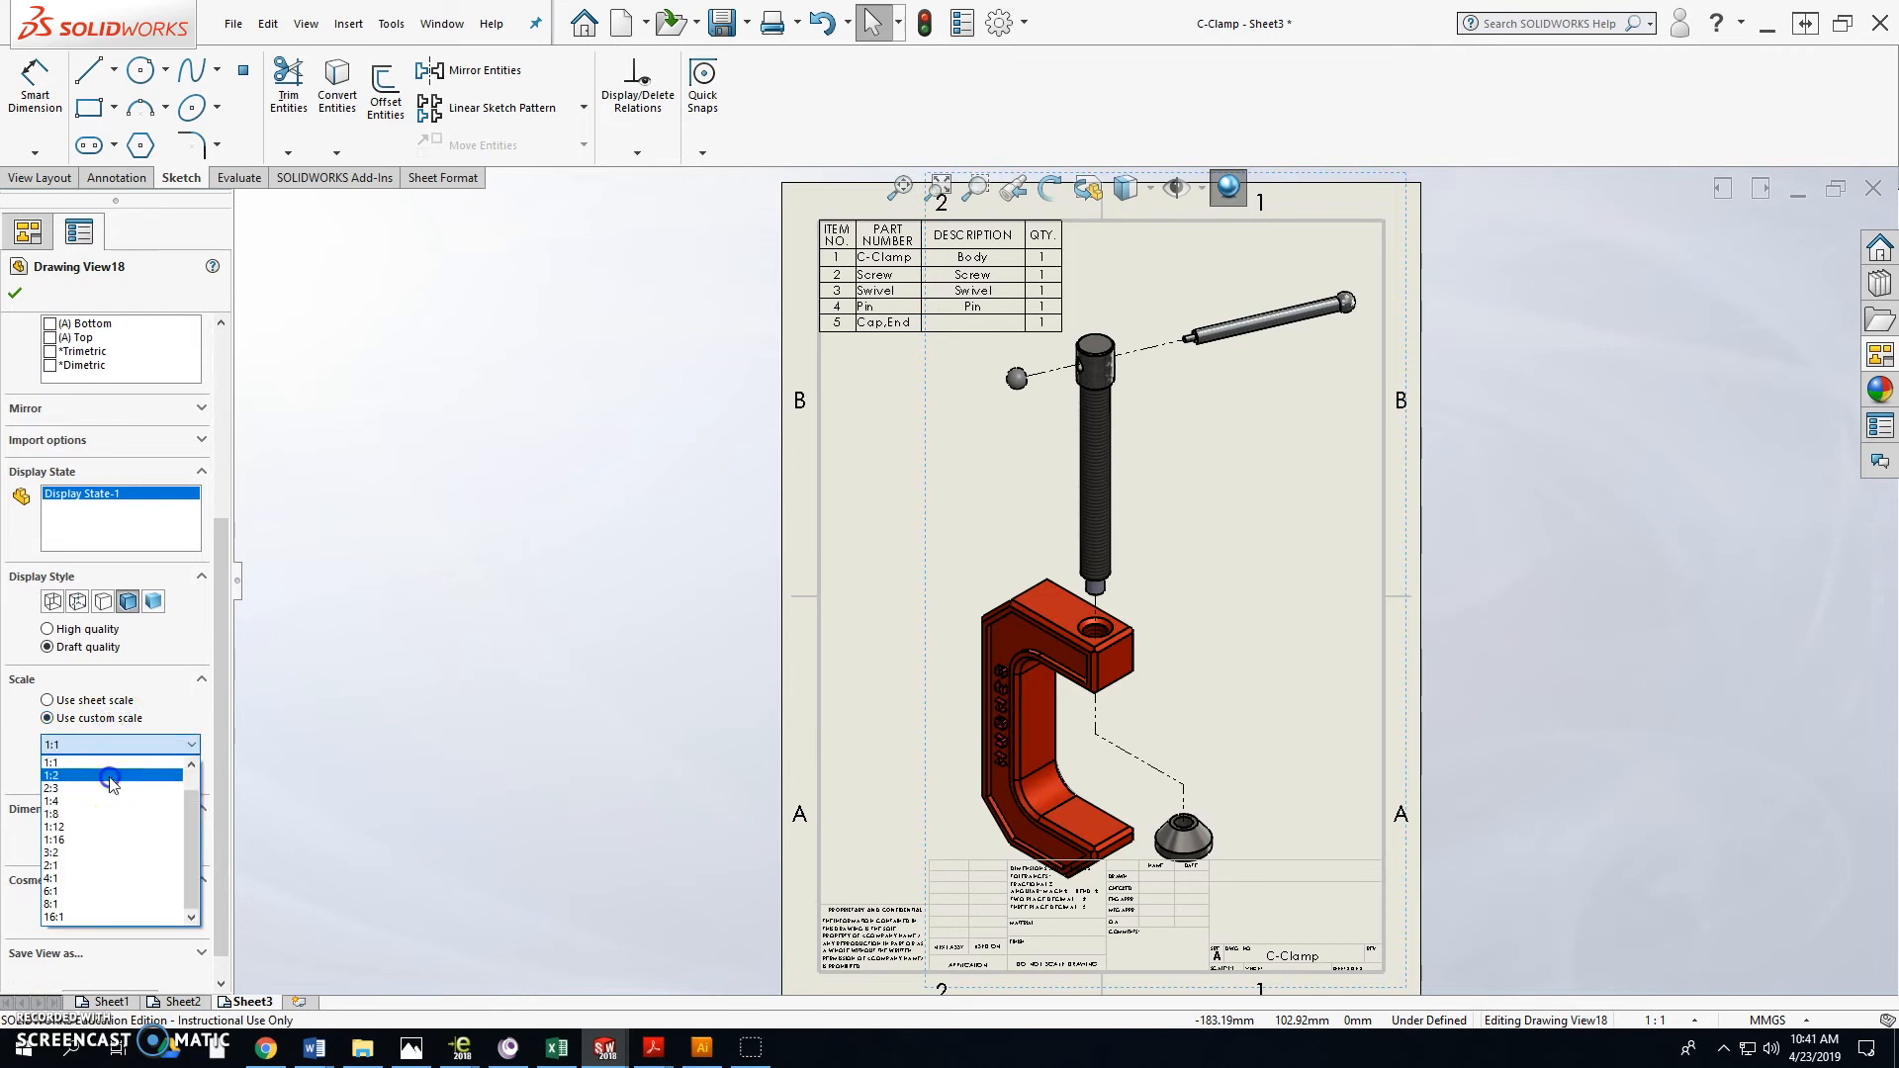
left_click(109, 780)
Step: Try a user-defined view scale of 1:1.5, settle on 1:1.2, and move the view clear of the table and title block
left_click(116, 743)
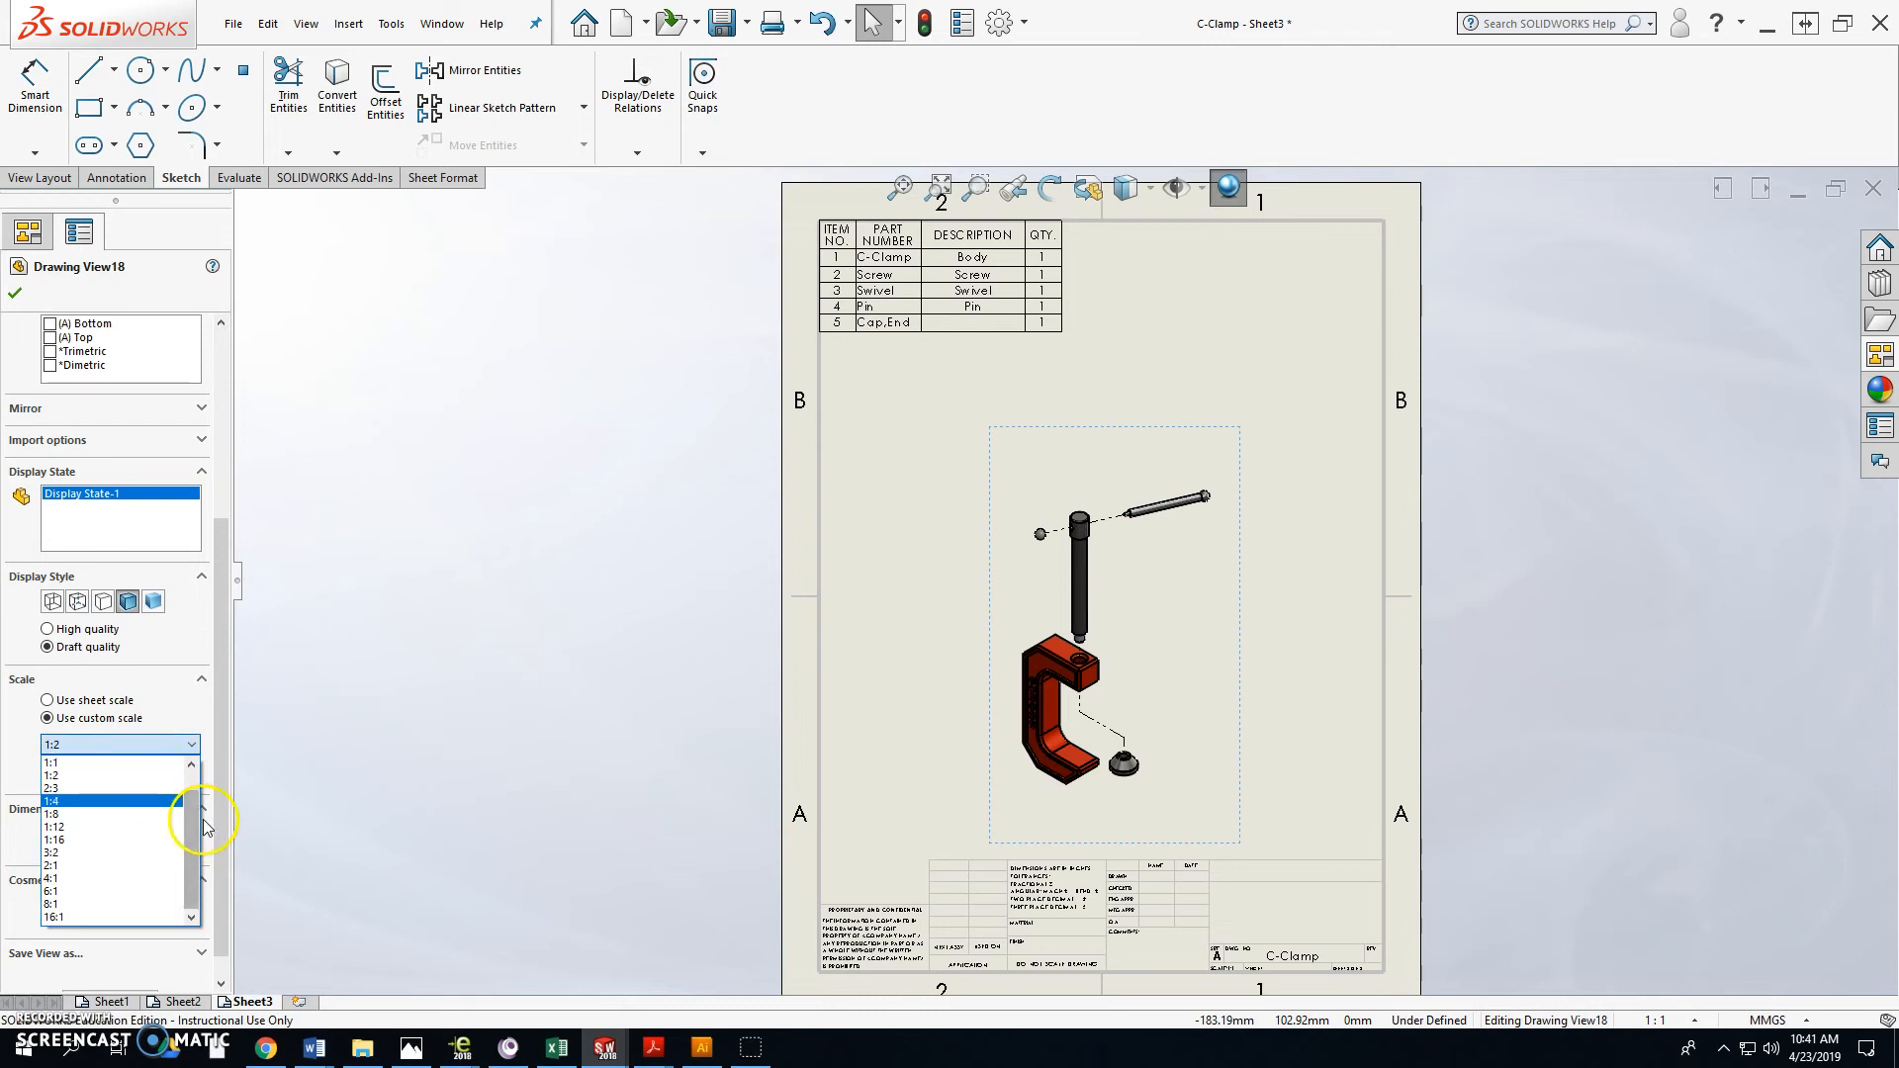
left_click(79, 762)
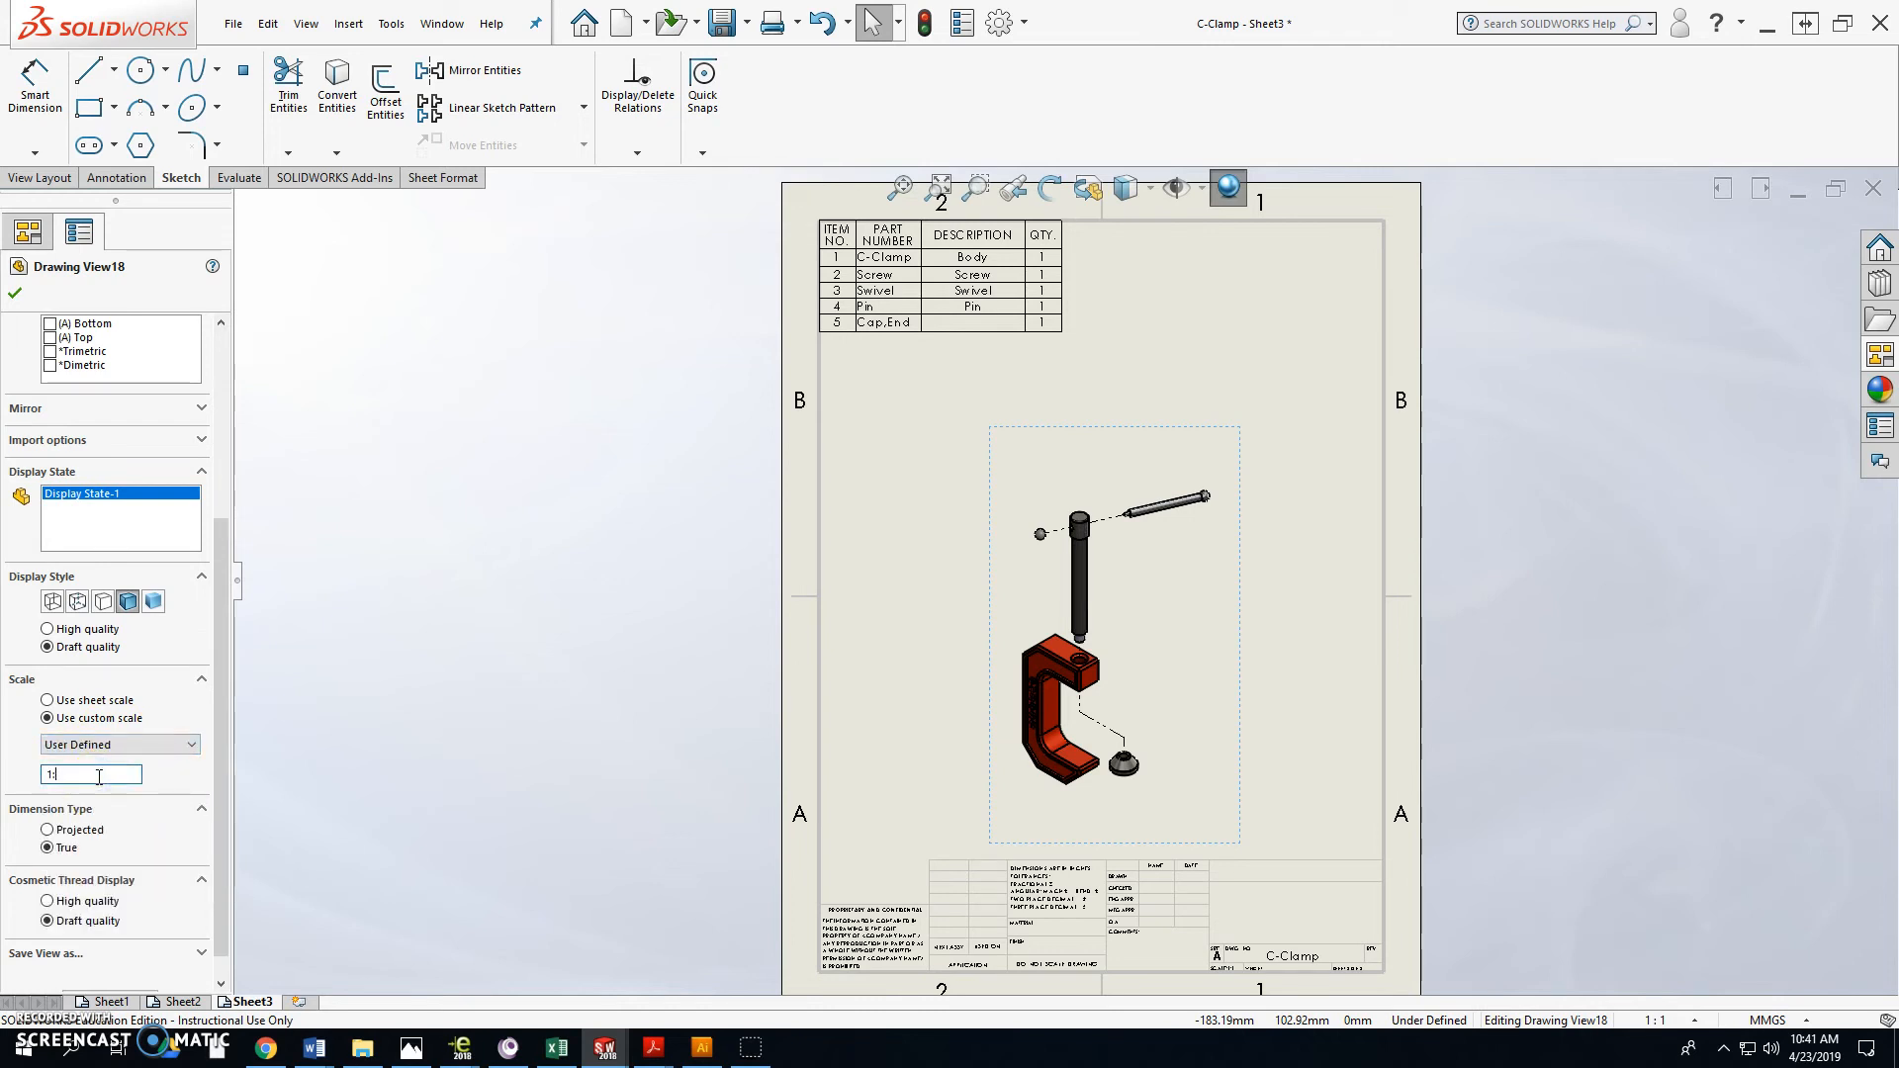
key("Return")
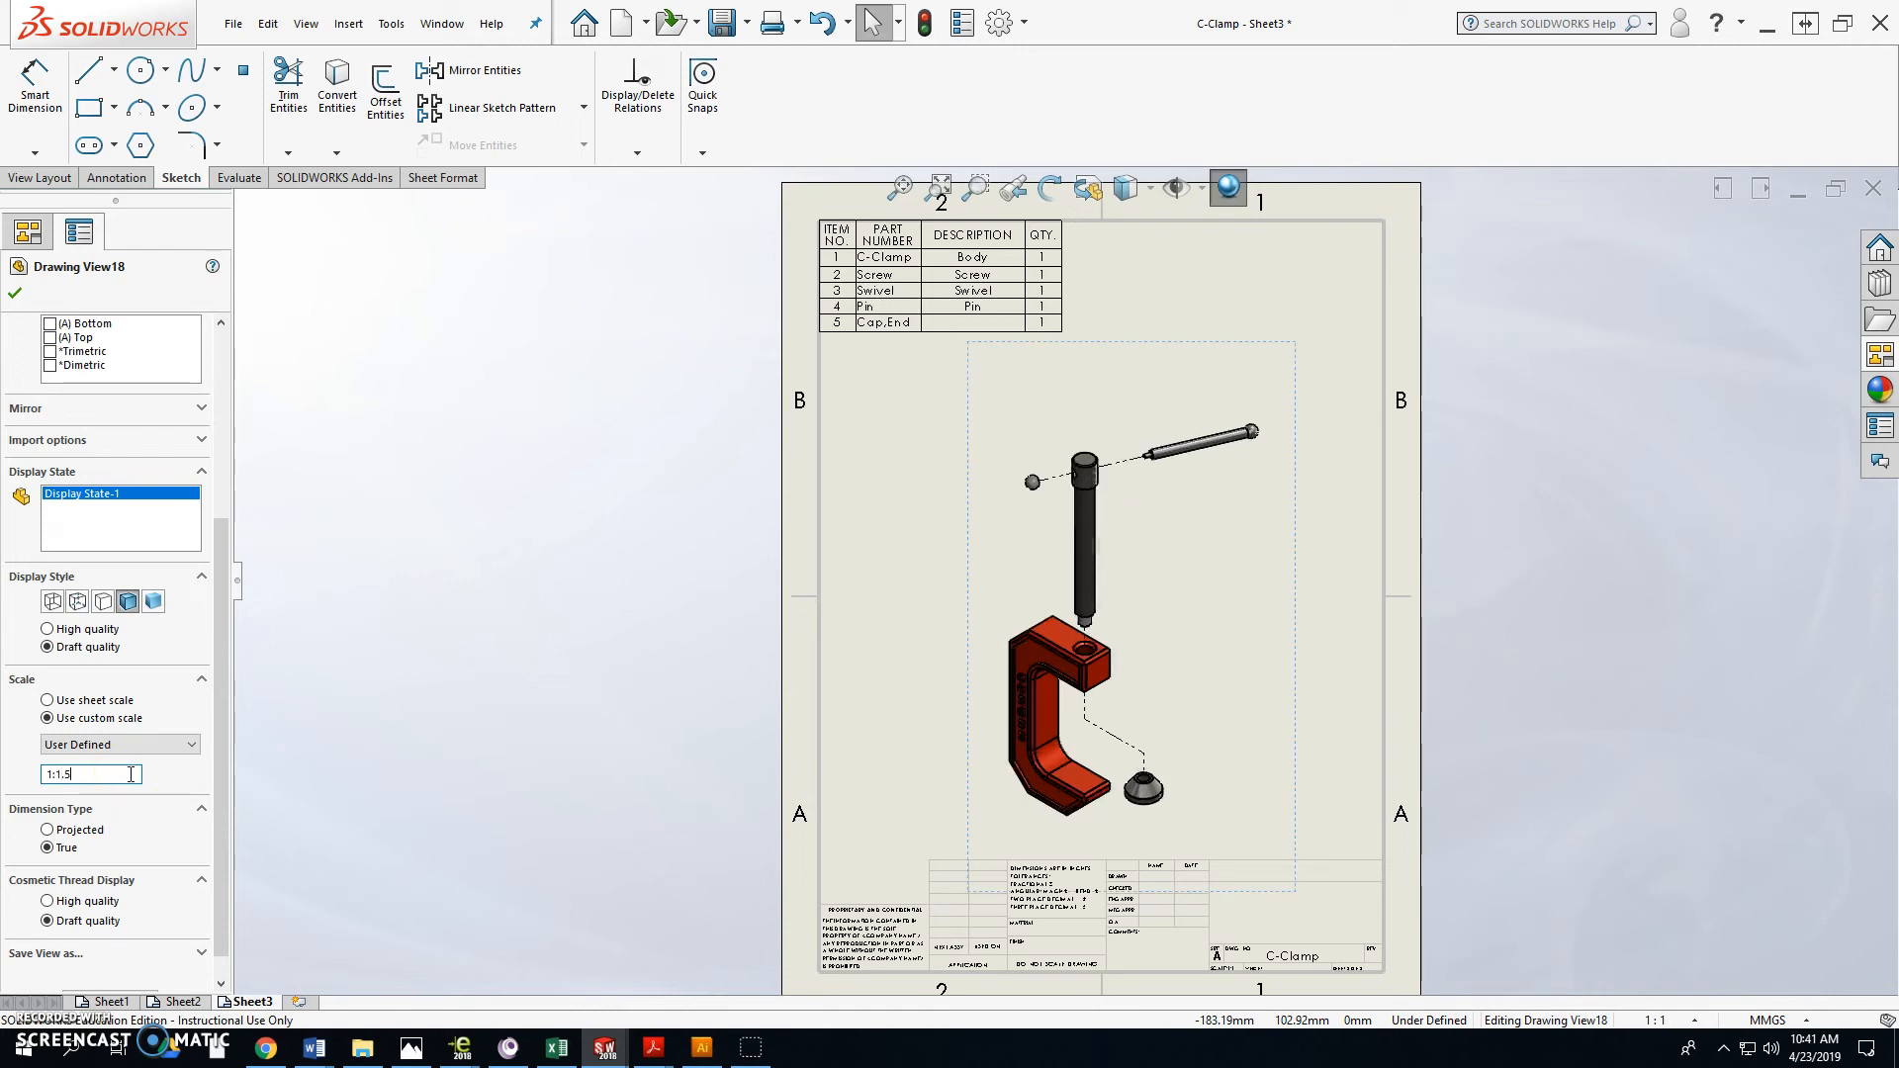
key("Return")
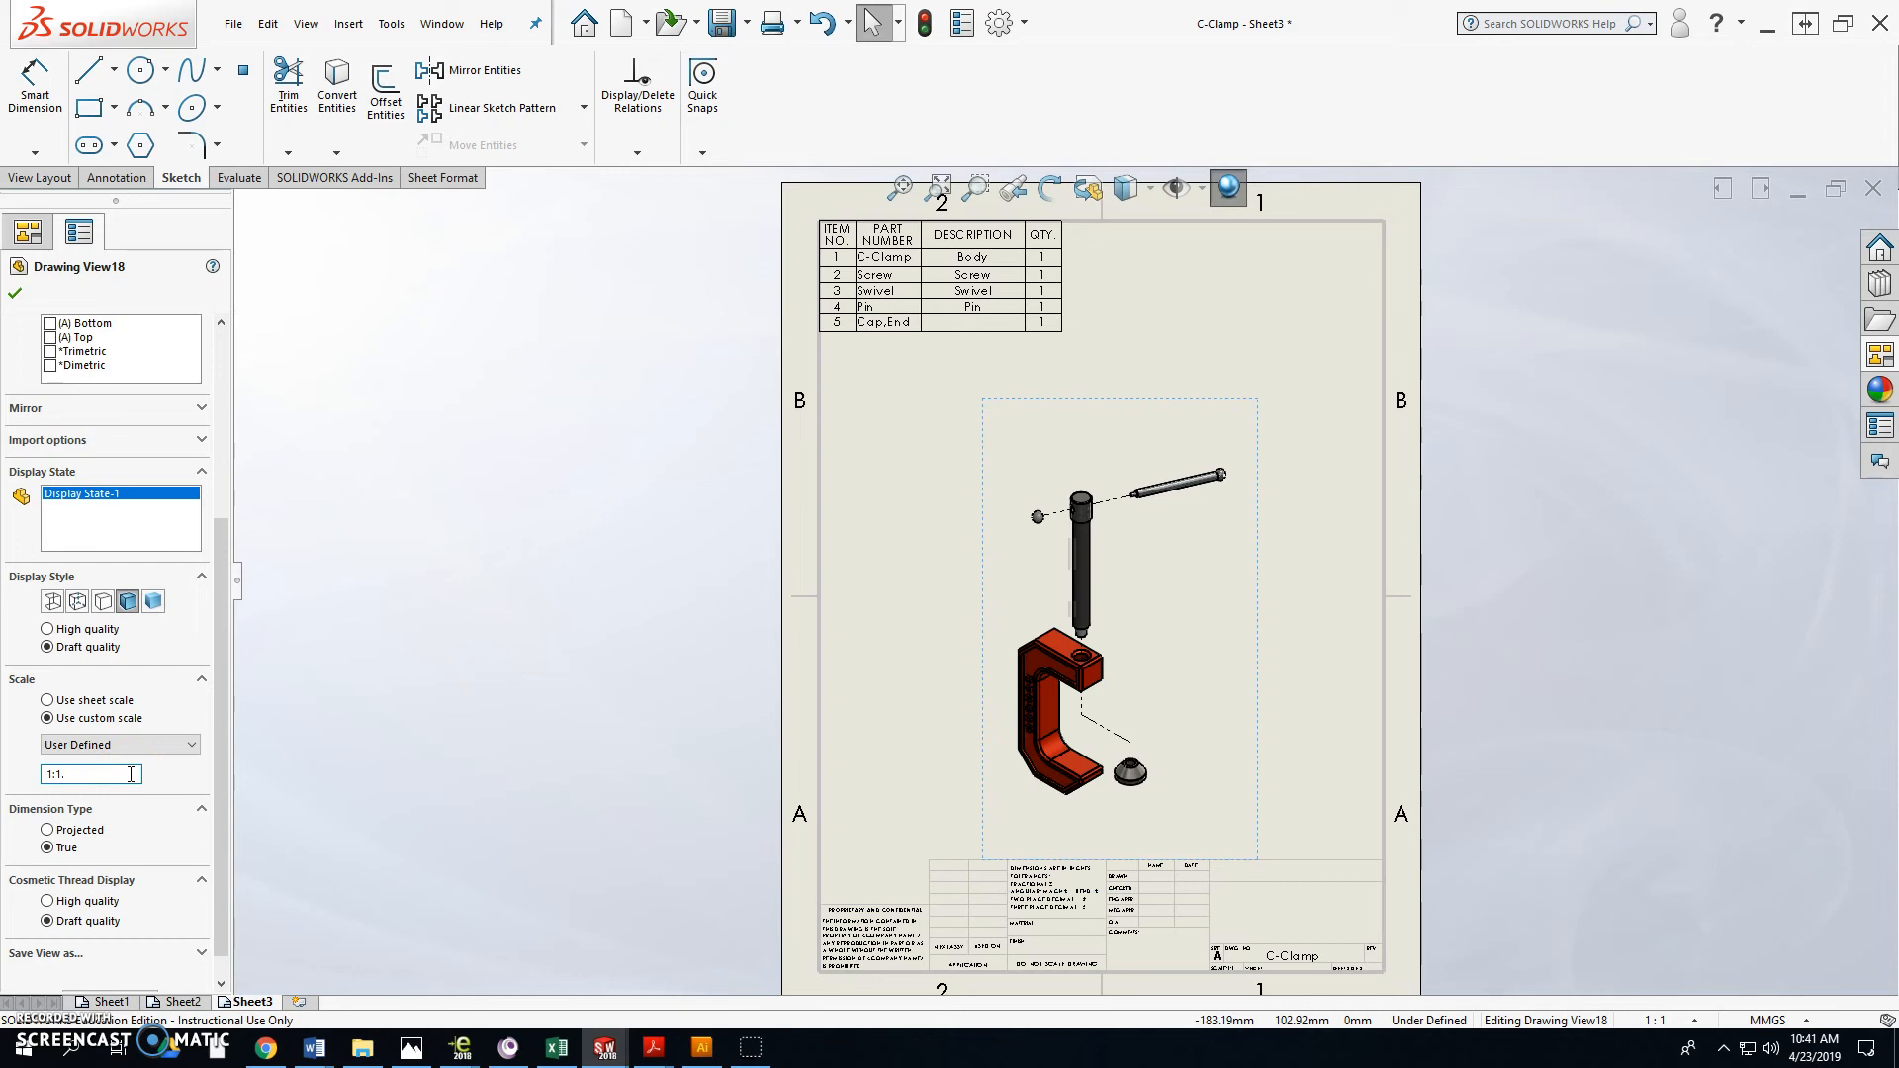
key("Return")
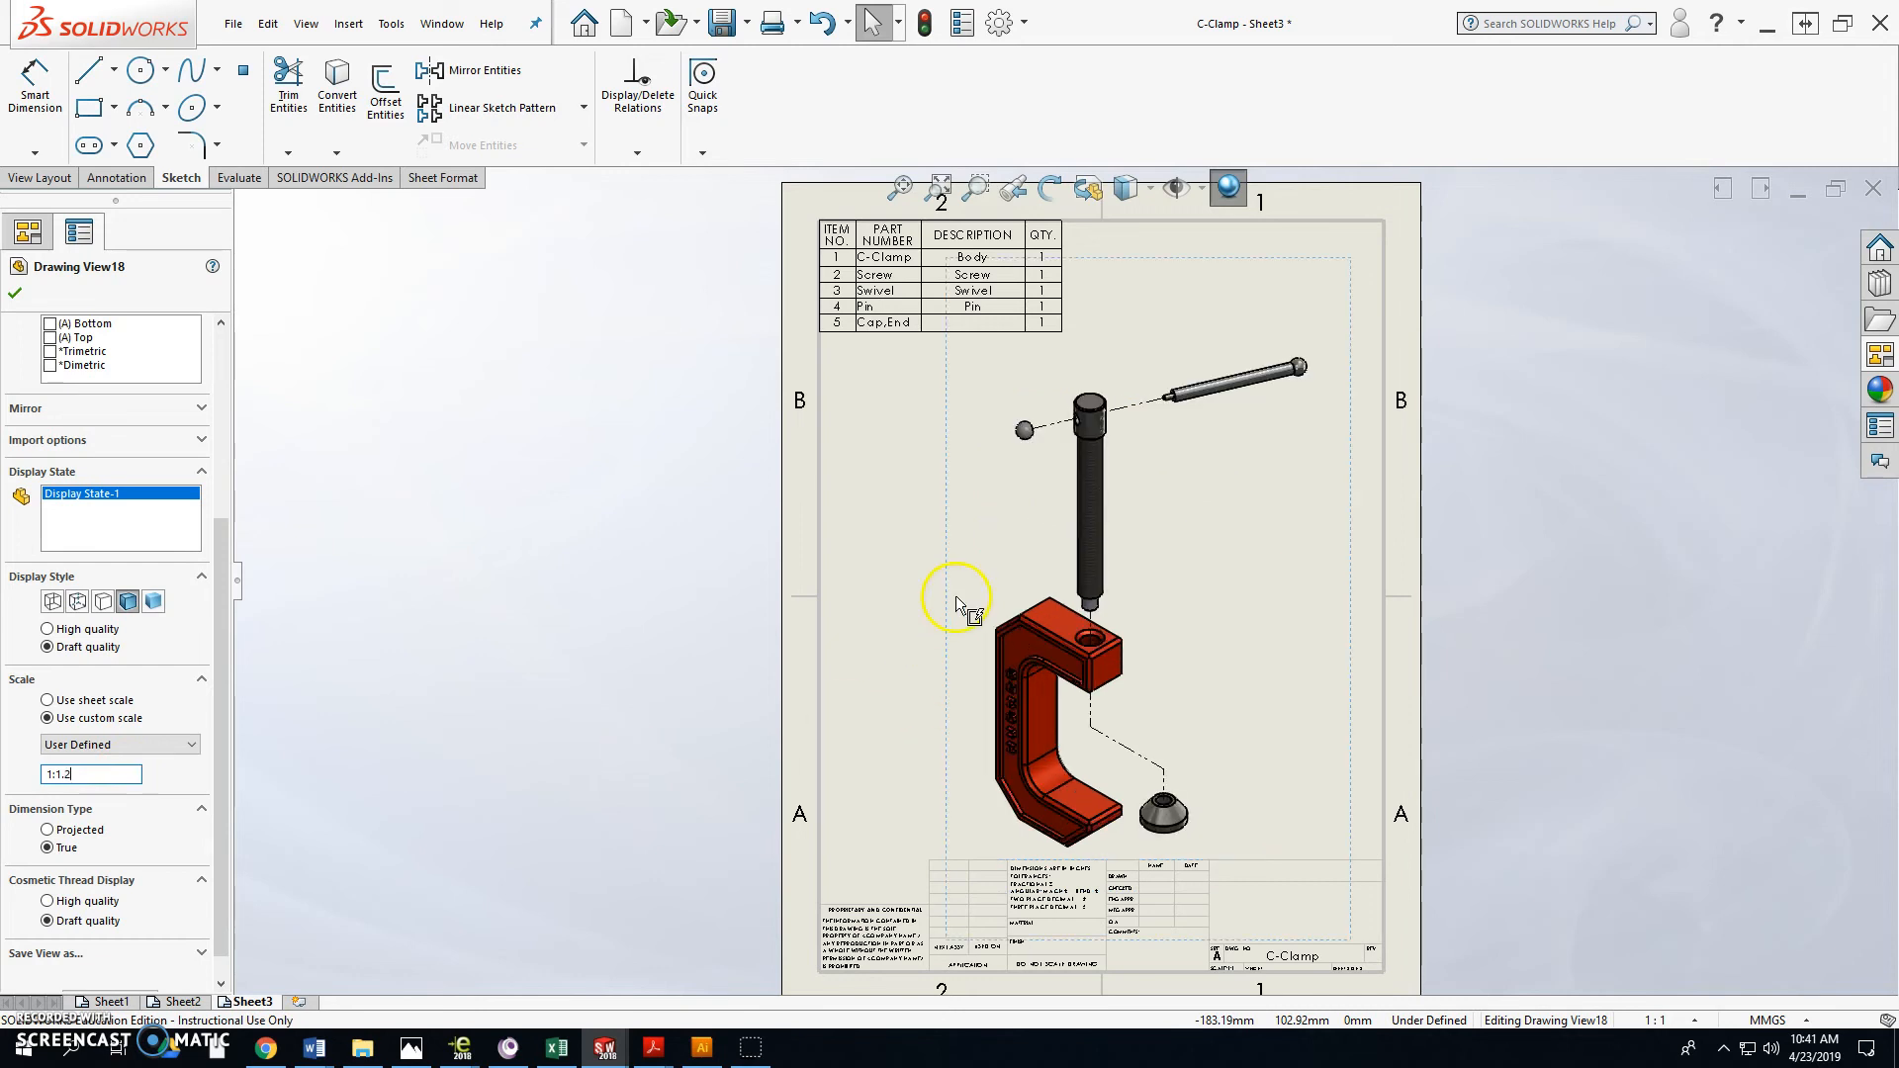
left_click_drag(955, 597, 991, 564)
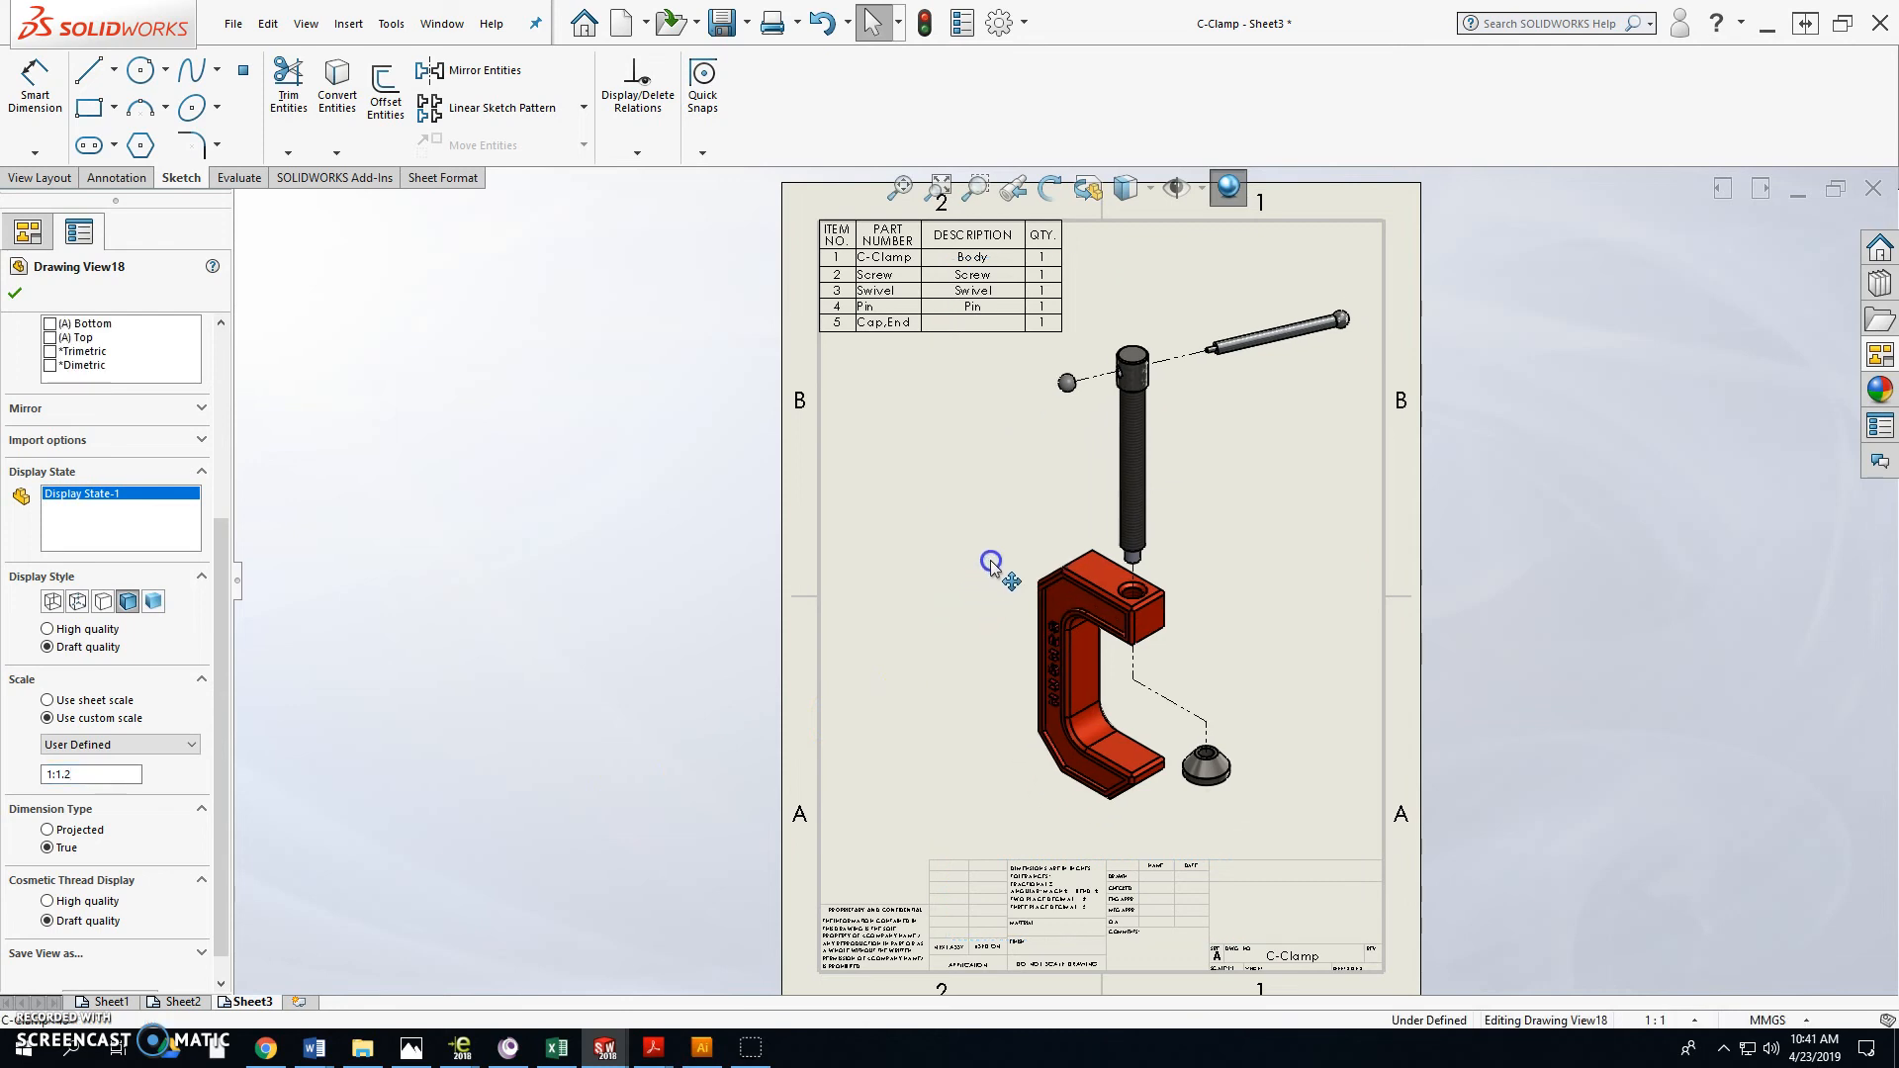
left_click(900, 598)
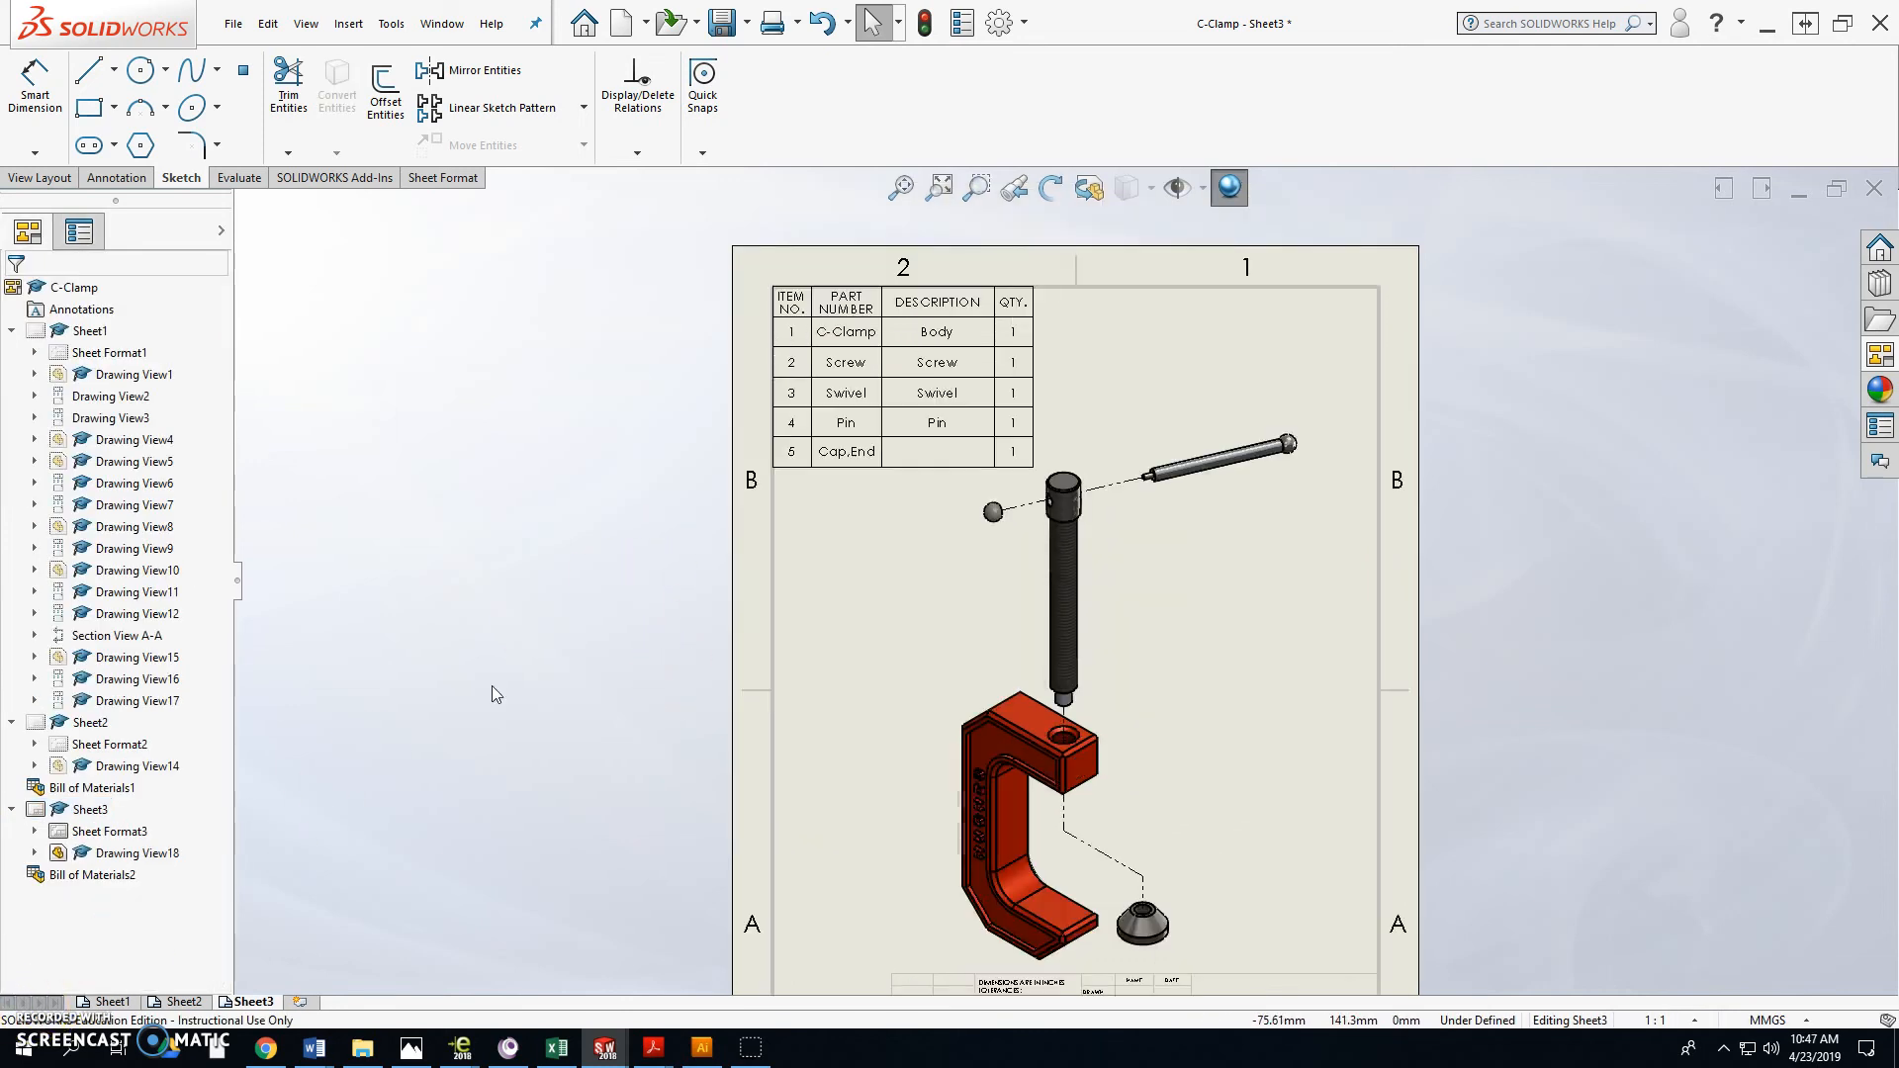
Step: Rename the DESCRIPTION column header of the bill of materials to MATERIAL
scroll(993, 543, "down", 5)
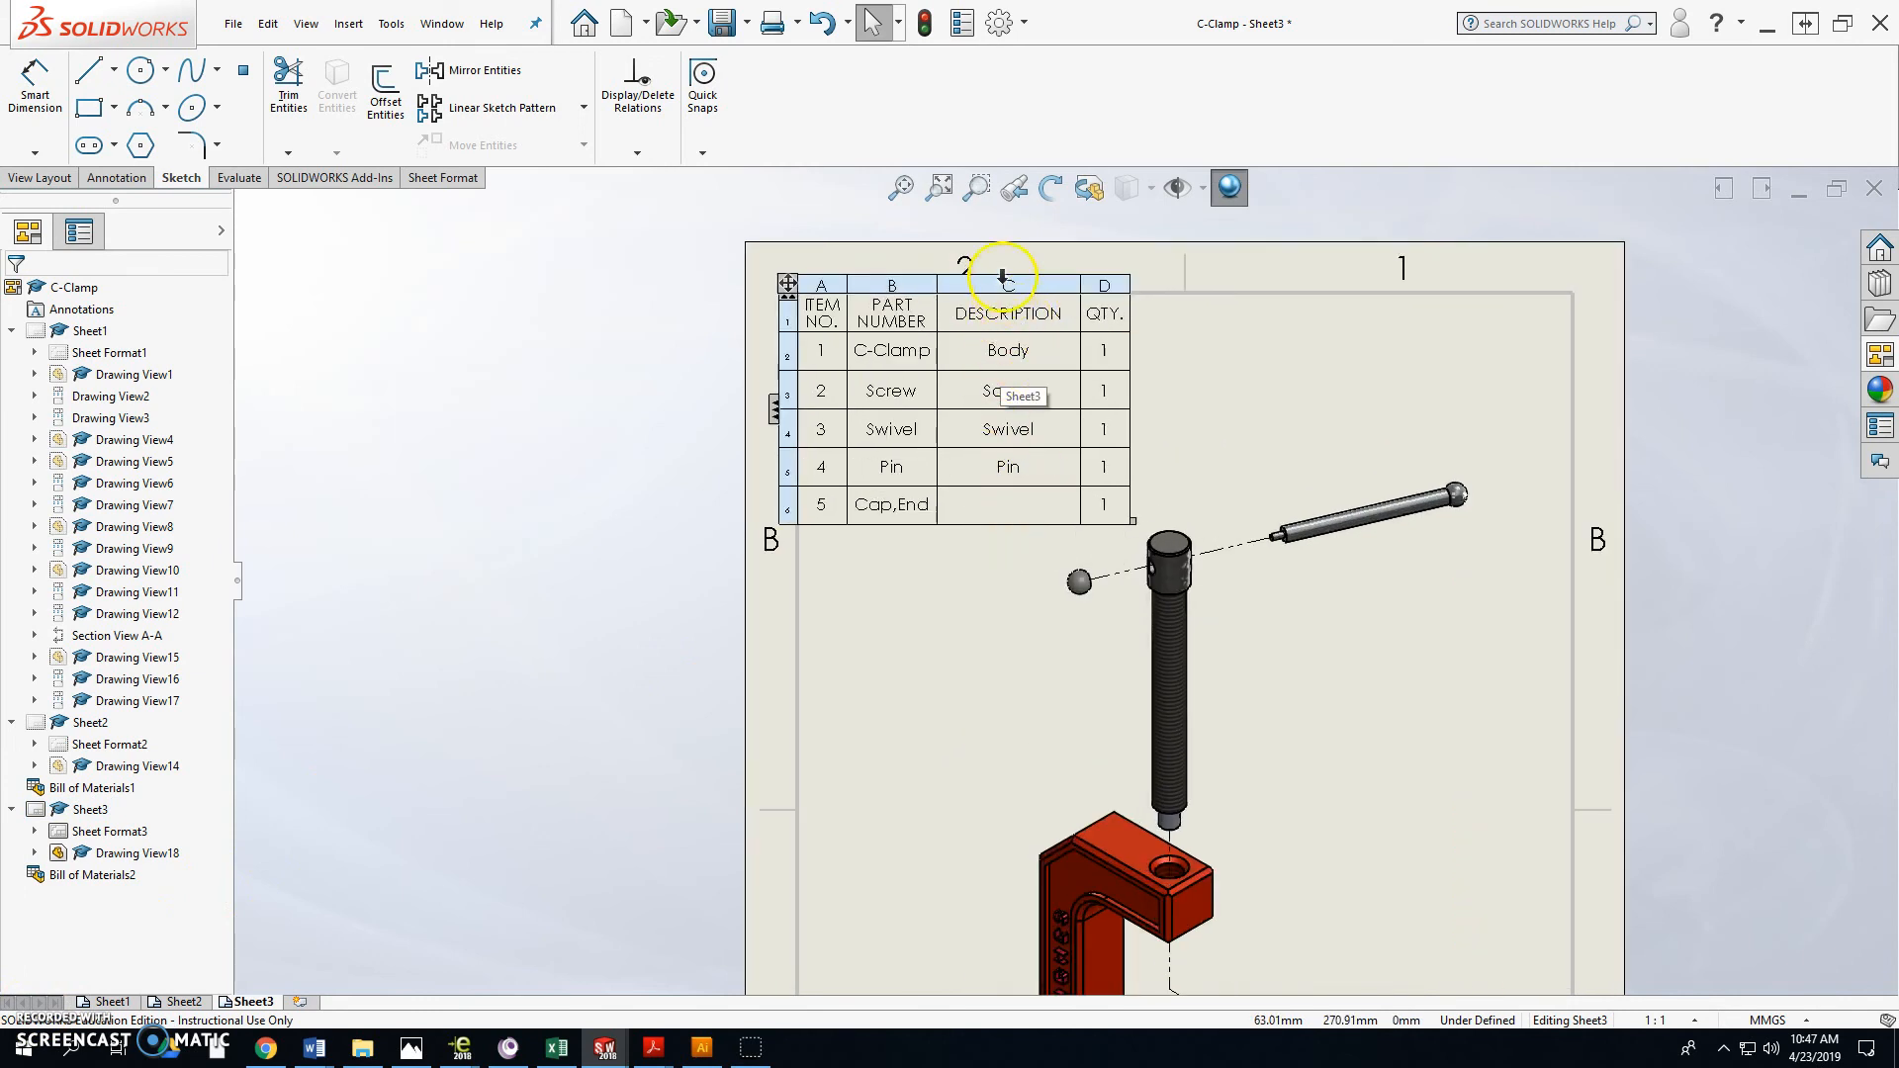
double_click(998, 326)
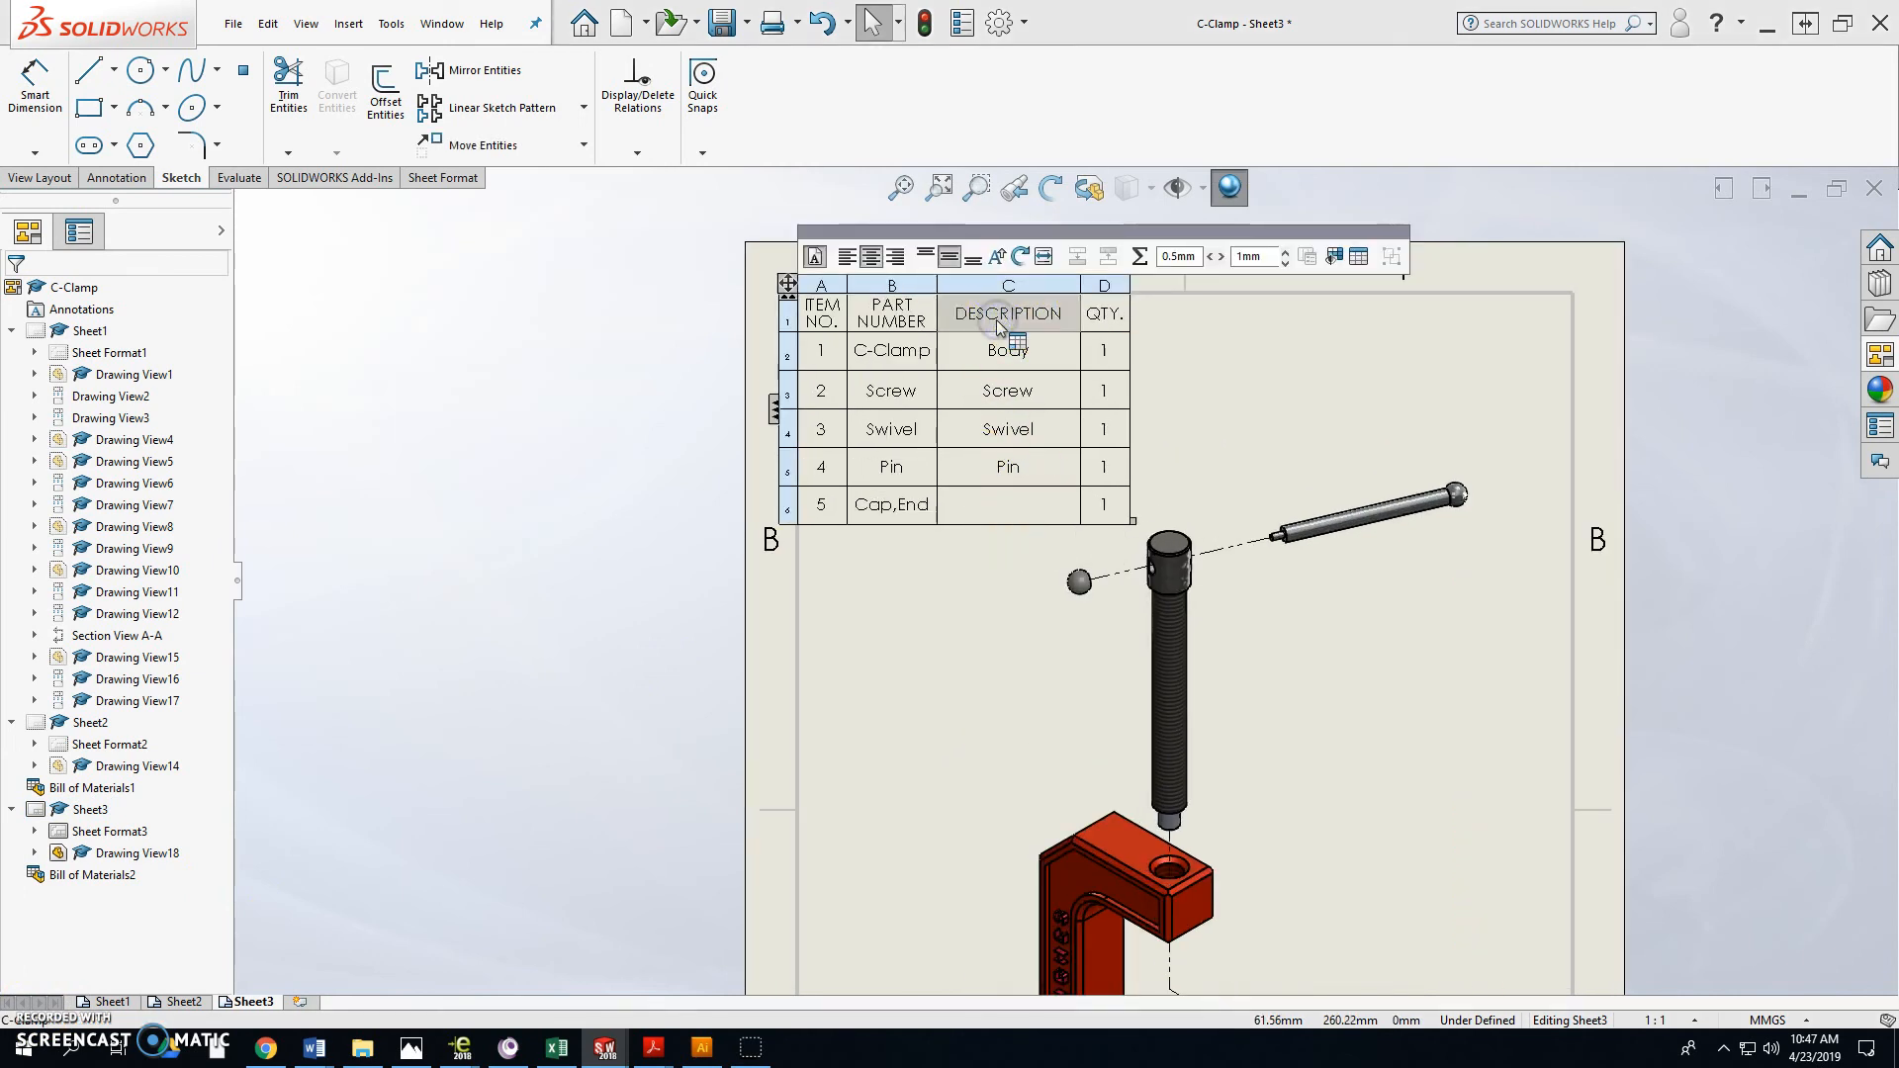
key("BackSpace")
type("Materi")
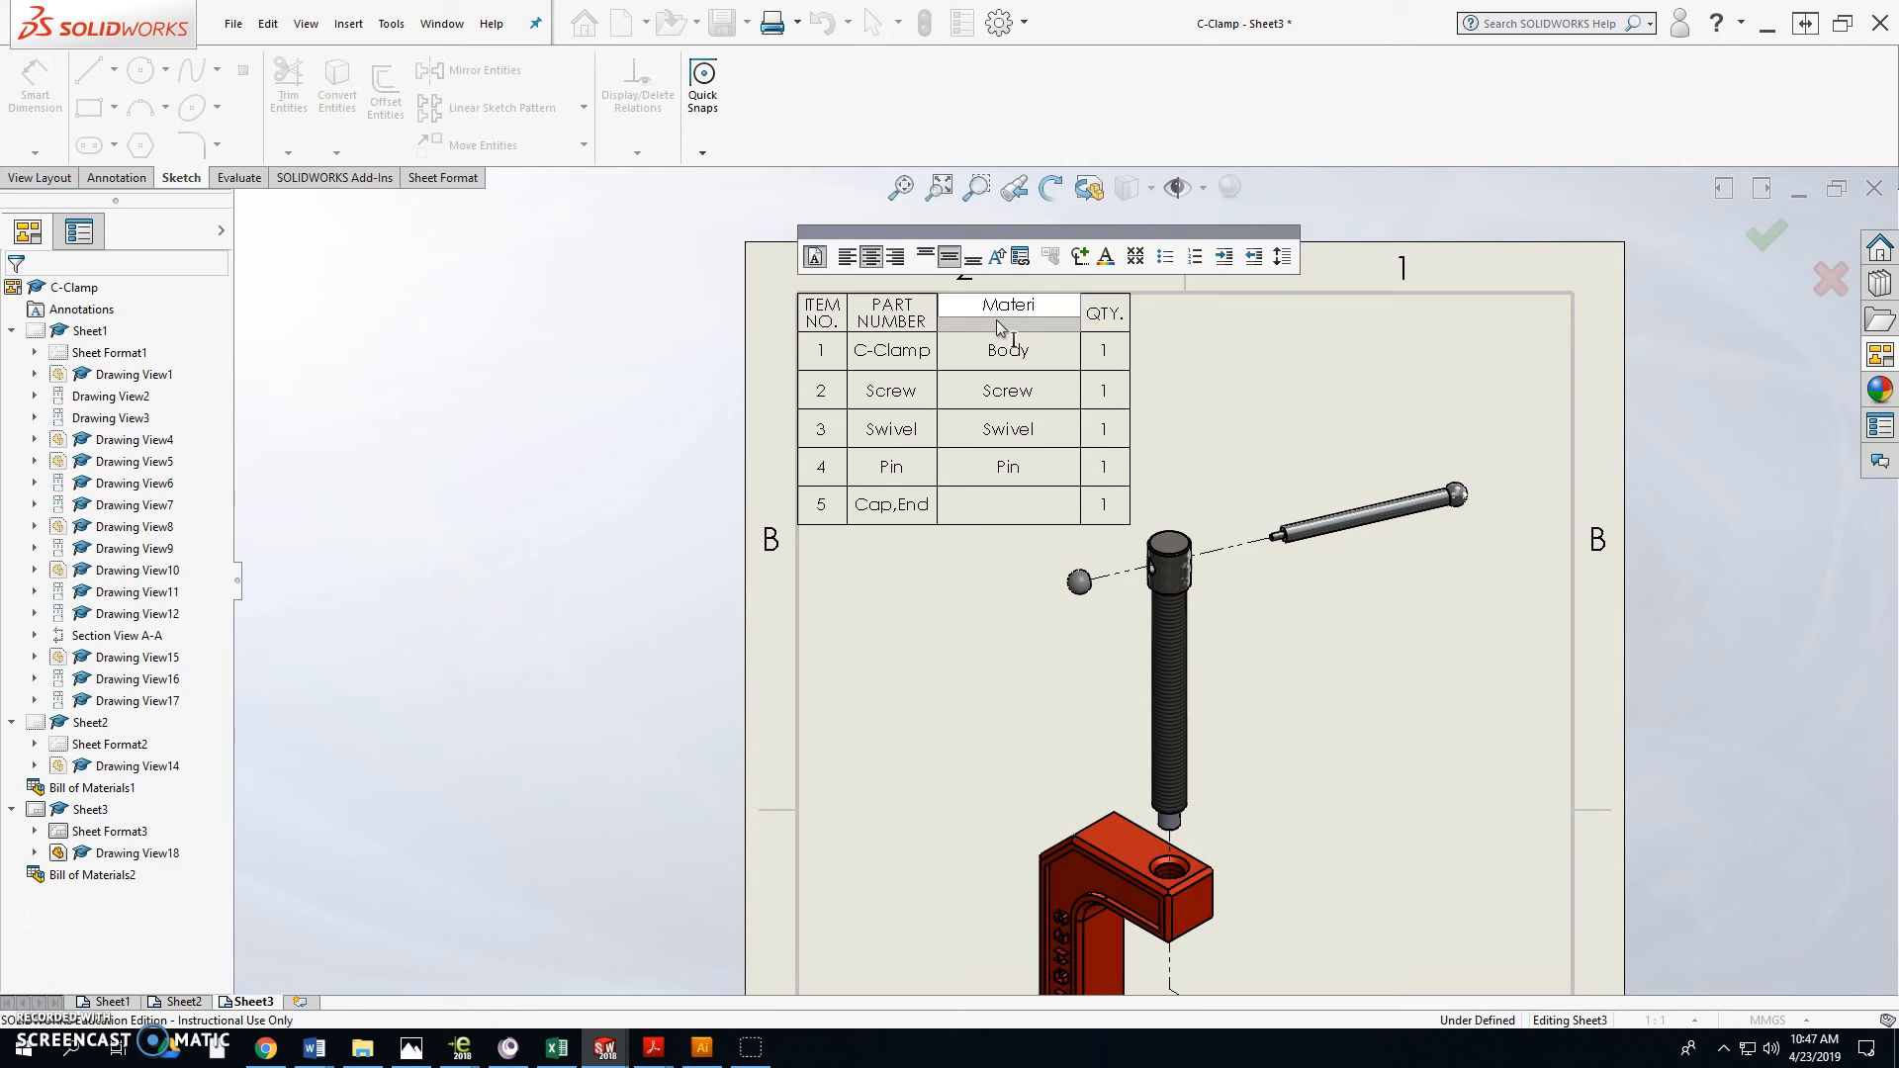
key("BackSpace")
key("BackSpace")
key("BackSpace")
type("A")
left_click(999, 356)
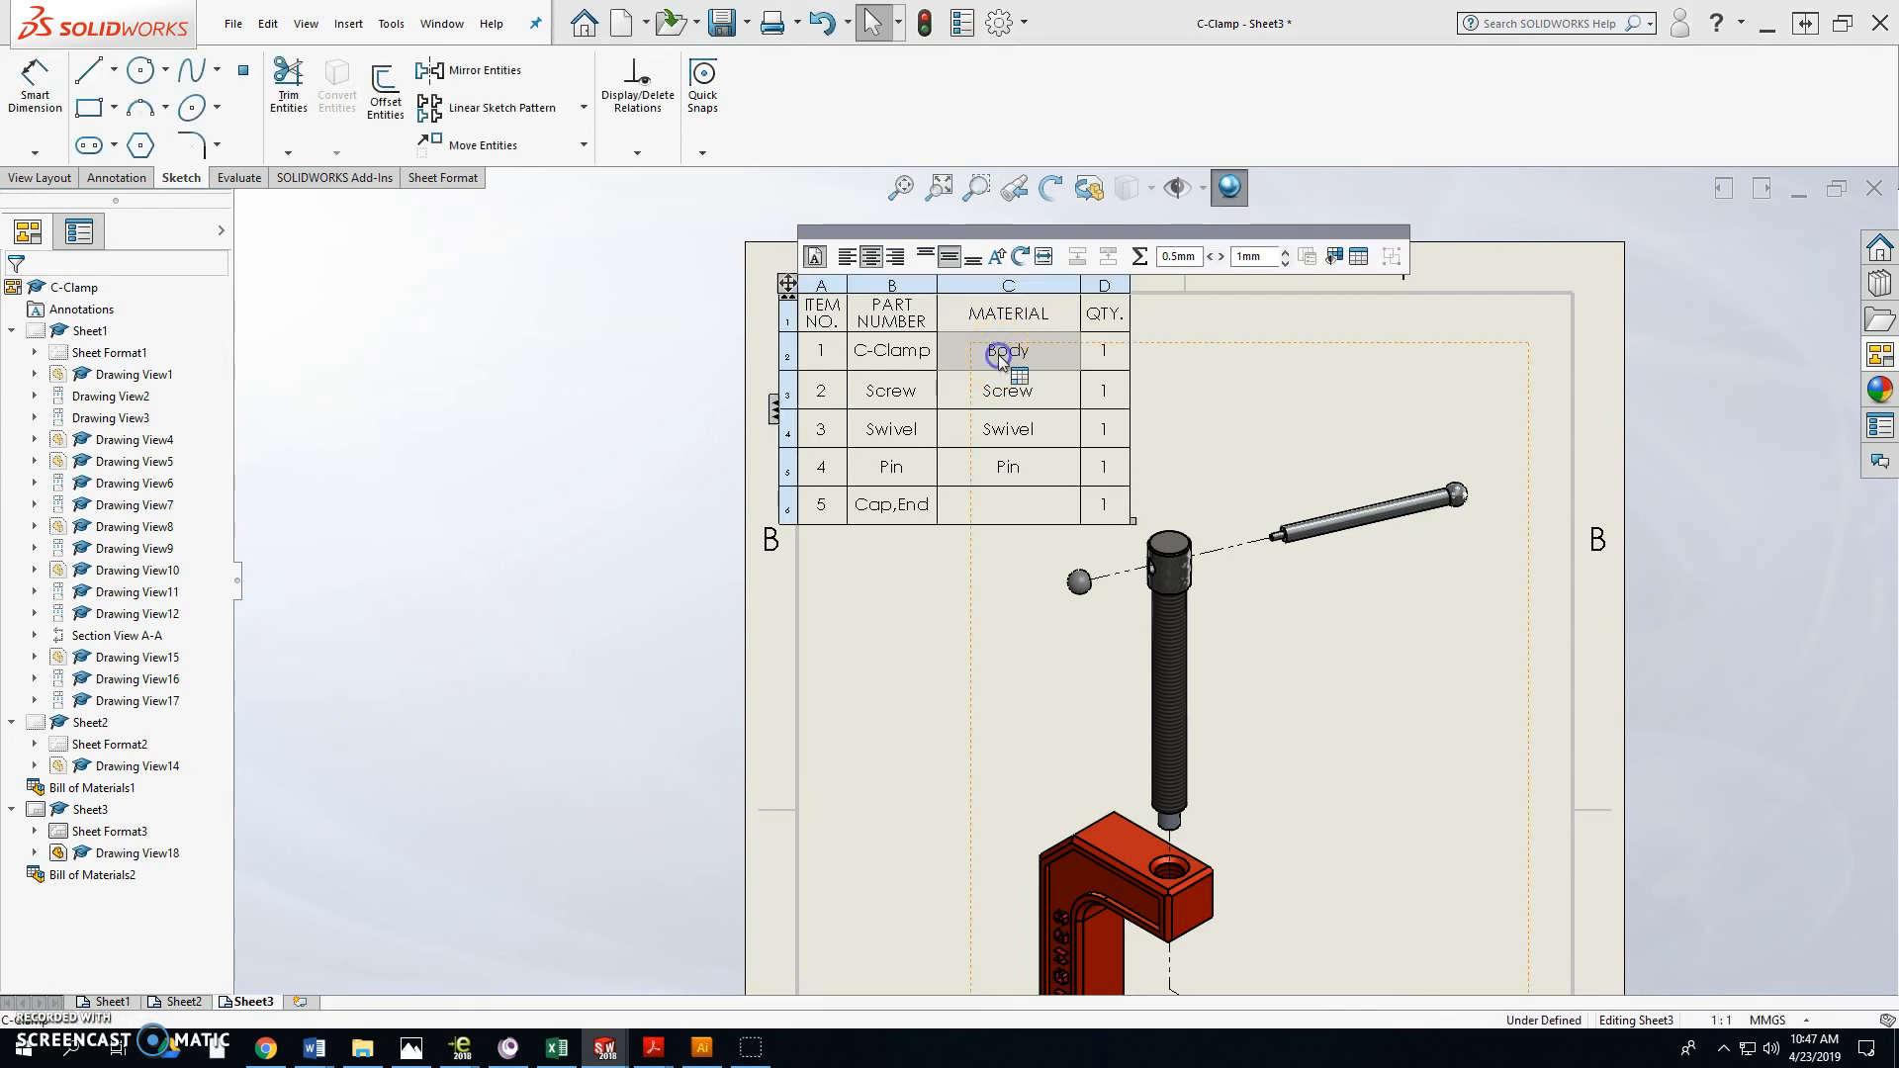
left_click(1010, 549)
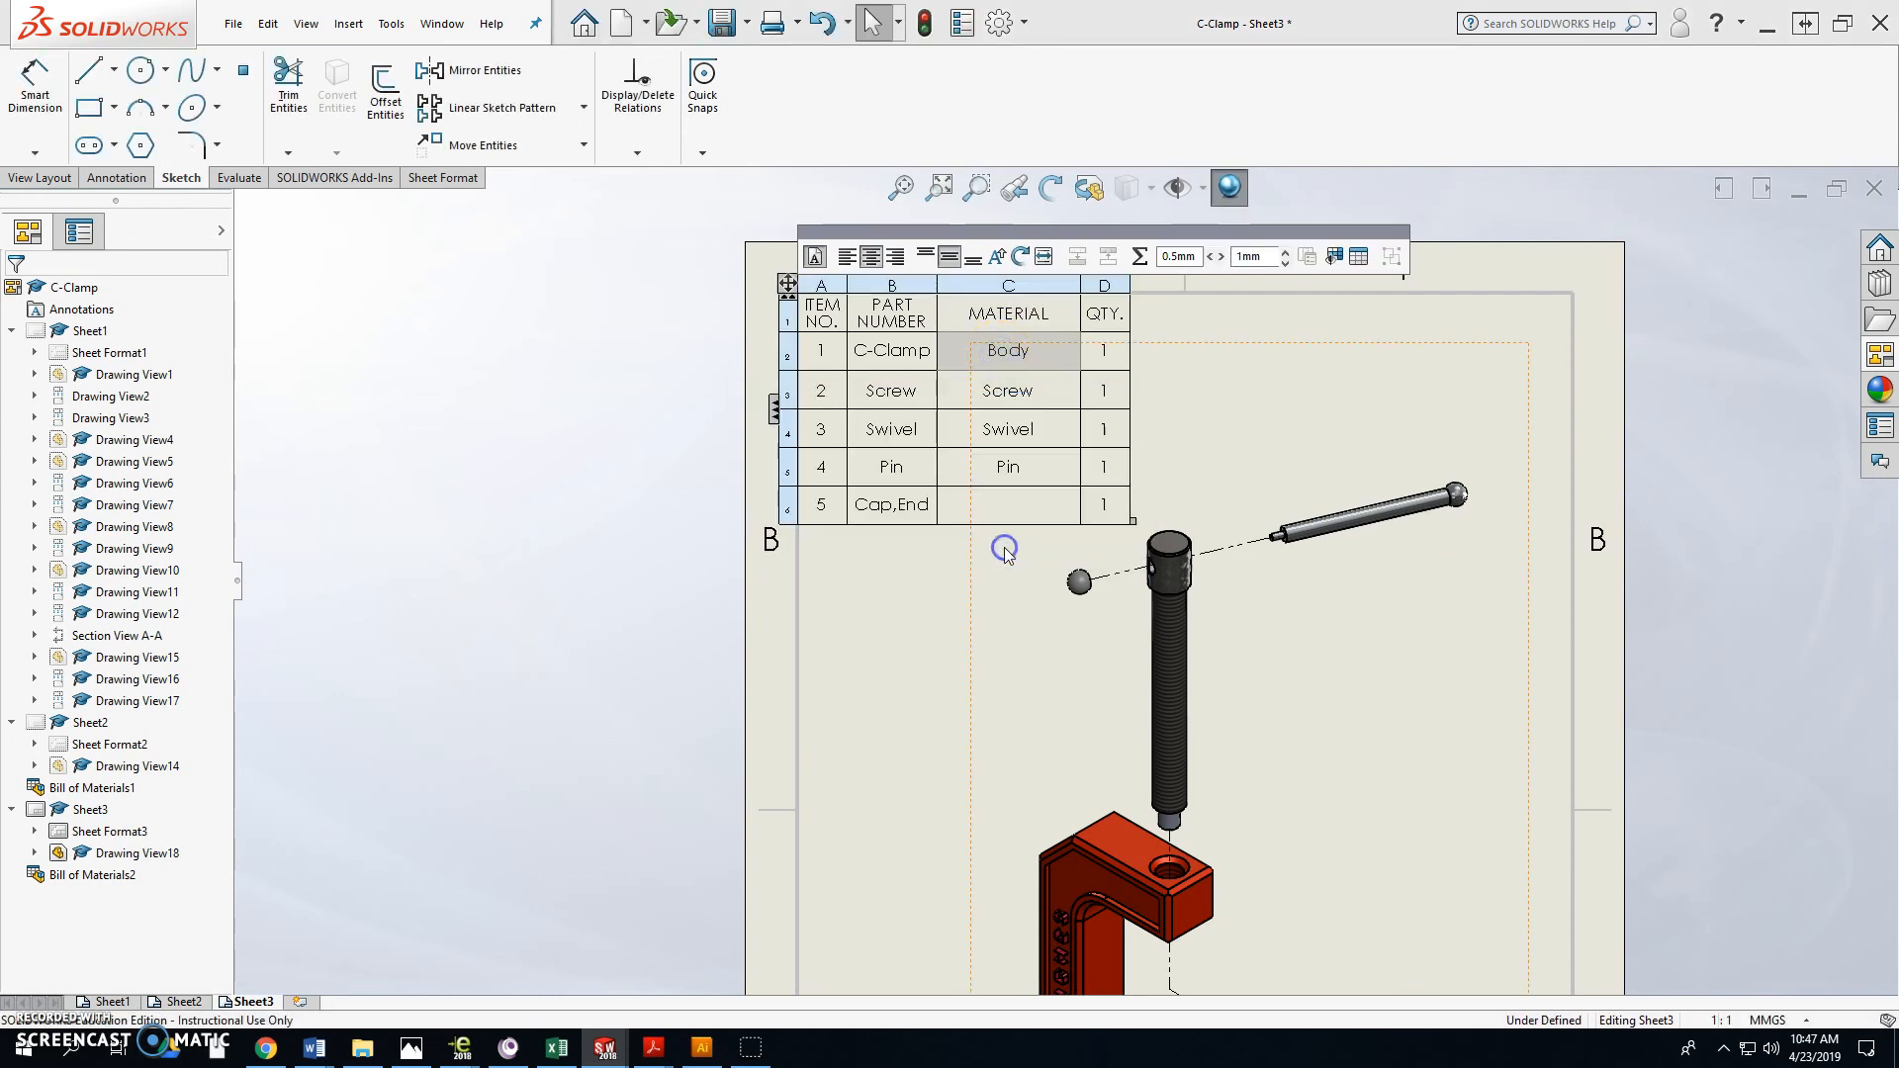
left_click(184, 1004)
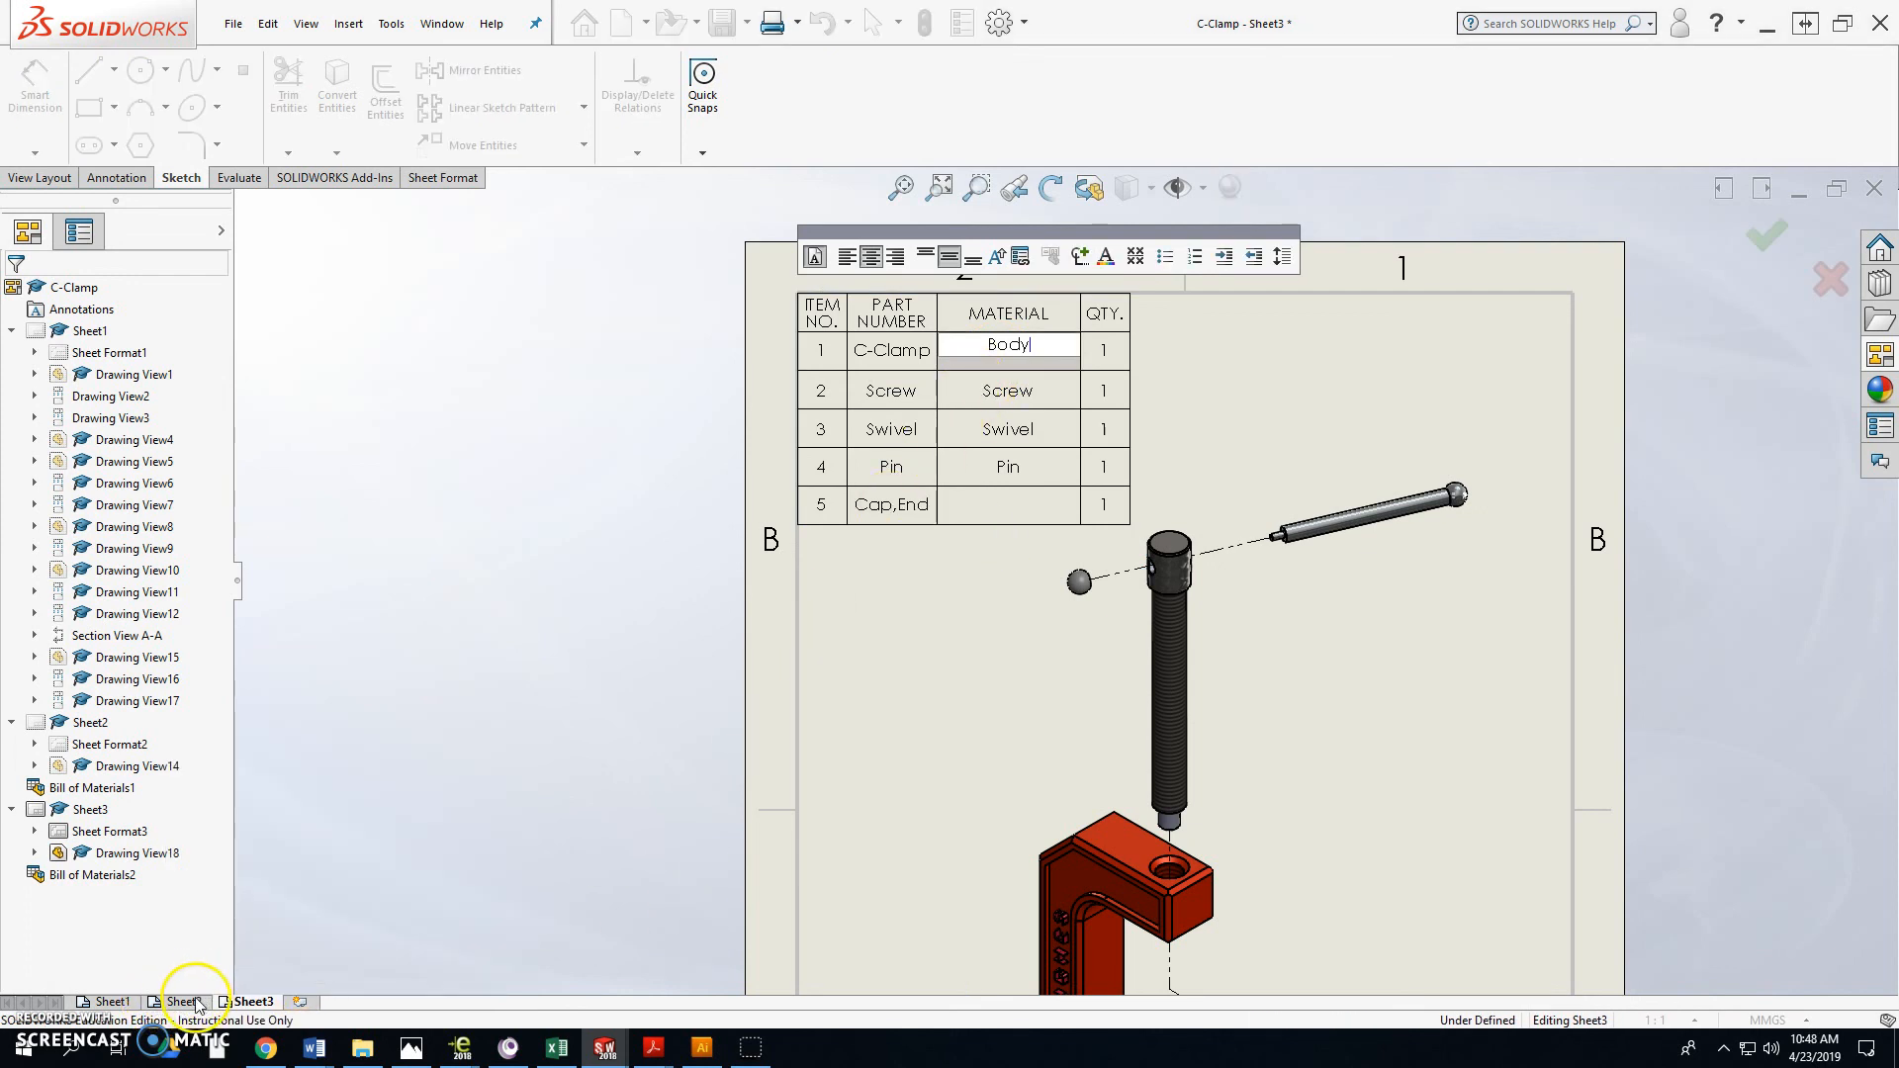
left_click(1214, 356)
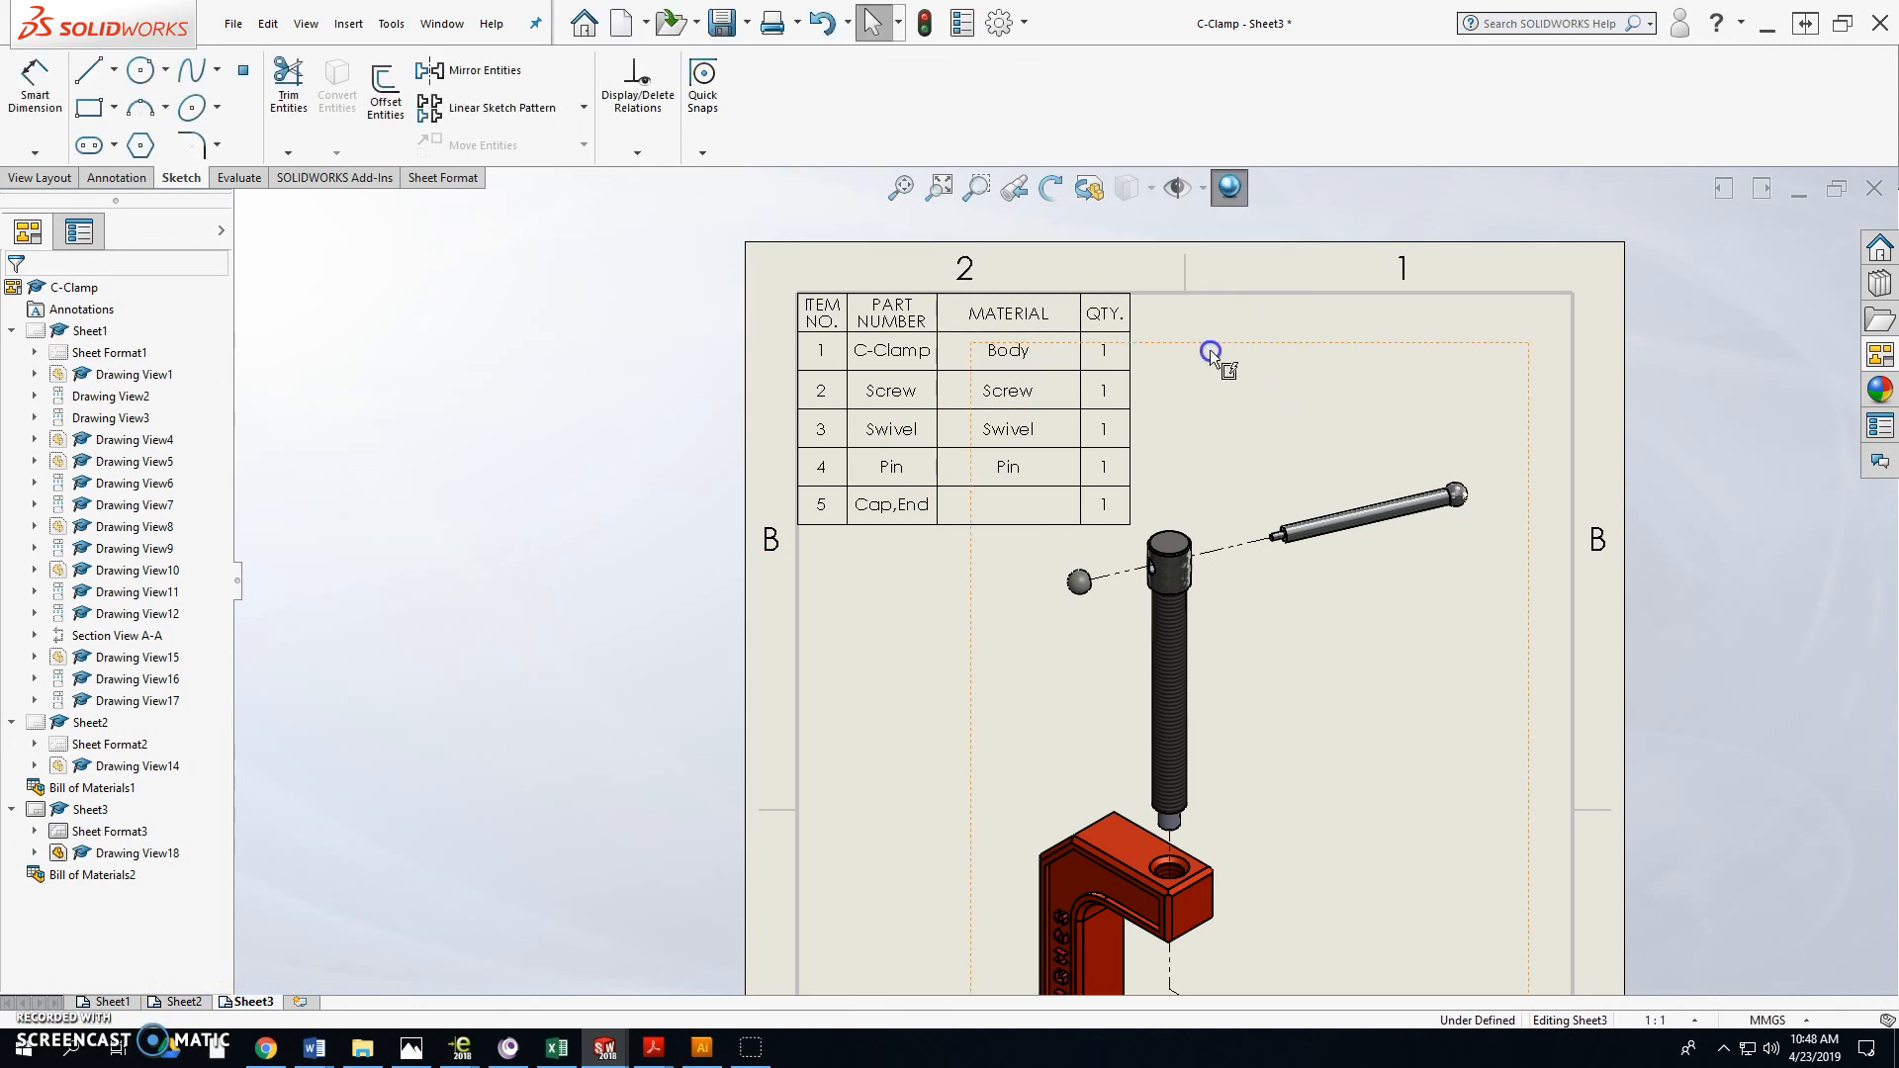
Step: Review the MATERIAL column of the bill of materials on Sheet2 and return to Sheet3
left_click(184, 1002)
scroll(890, 534, "up", 2)
left_click(1023, 390)
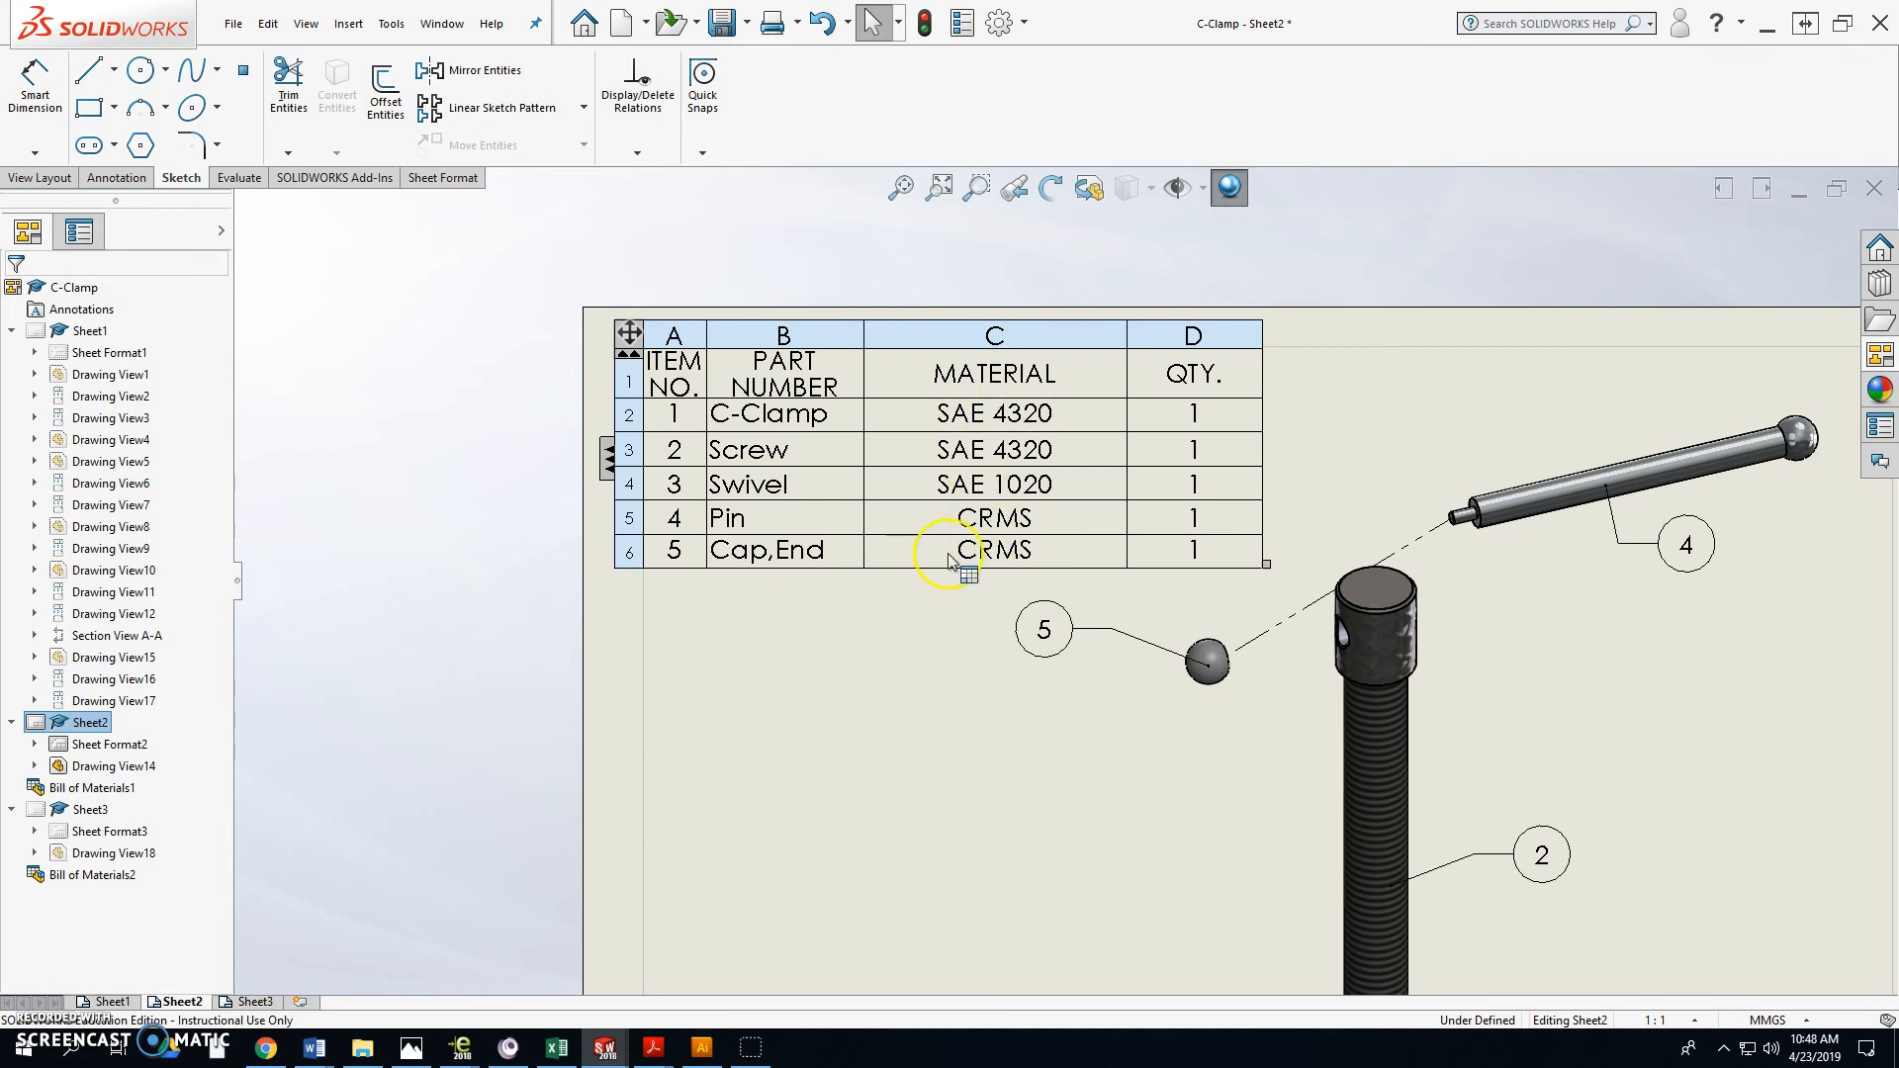
left_click(268, 1003)
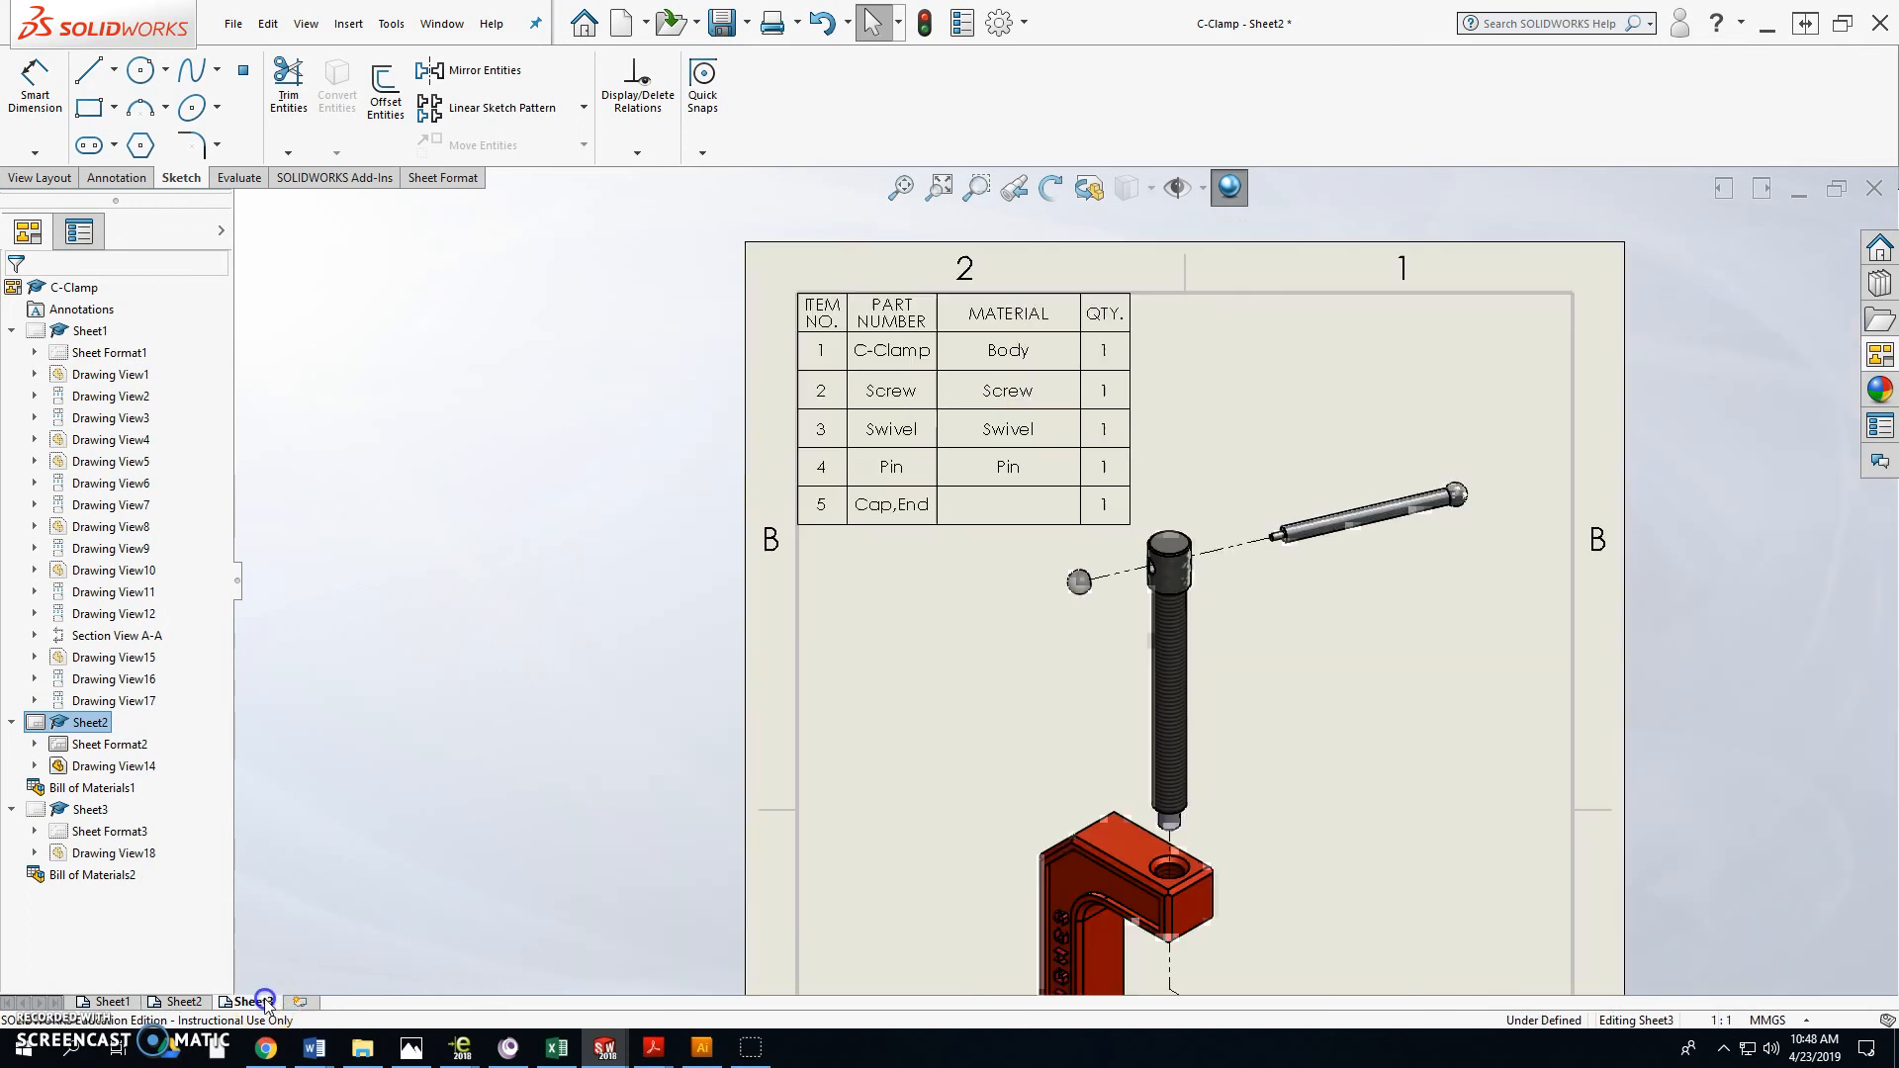
scroll(936, 748, "up", 5)
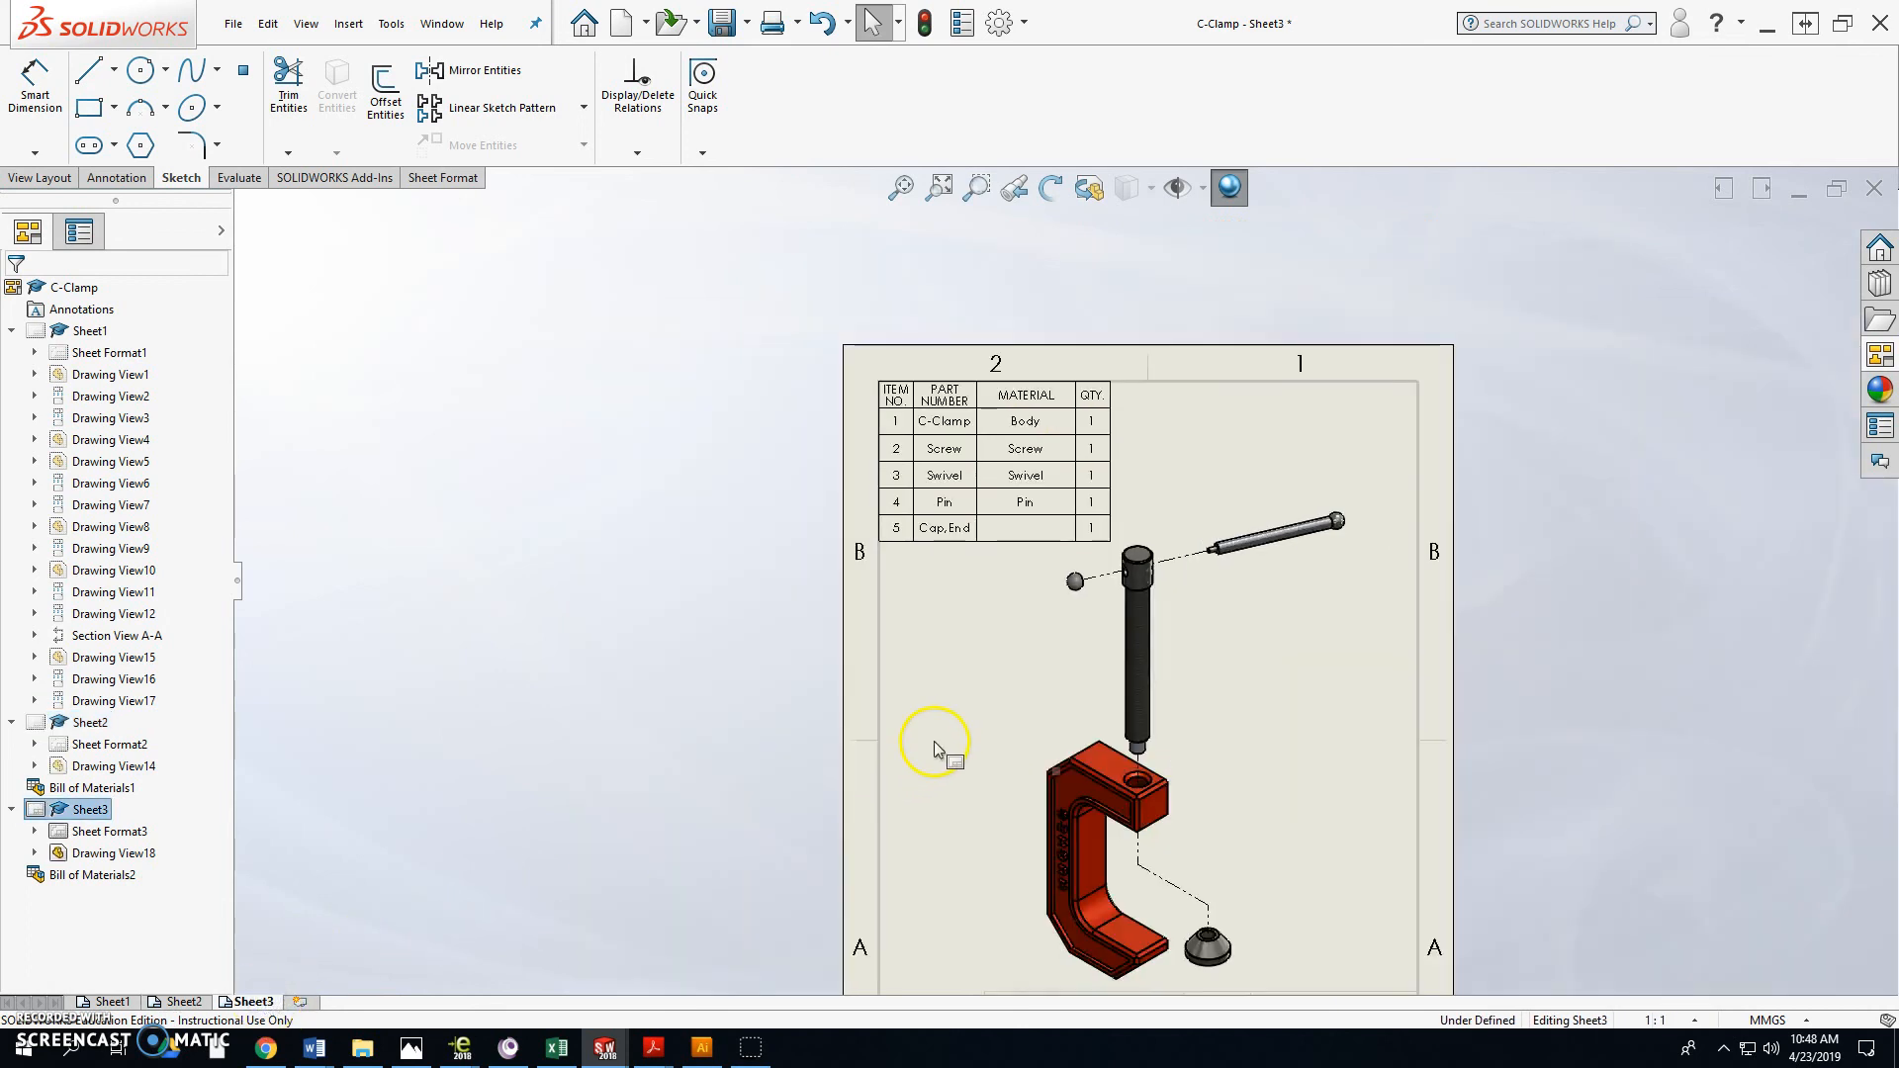
scroll(1085, 678, "down", 3)
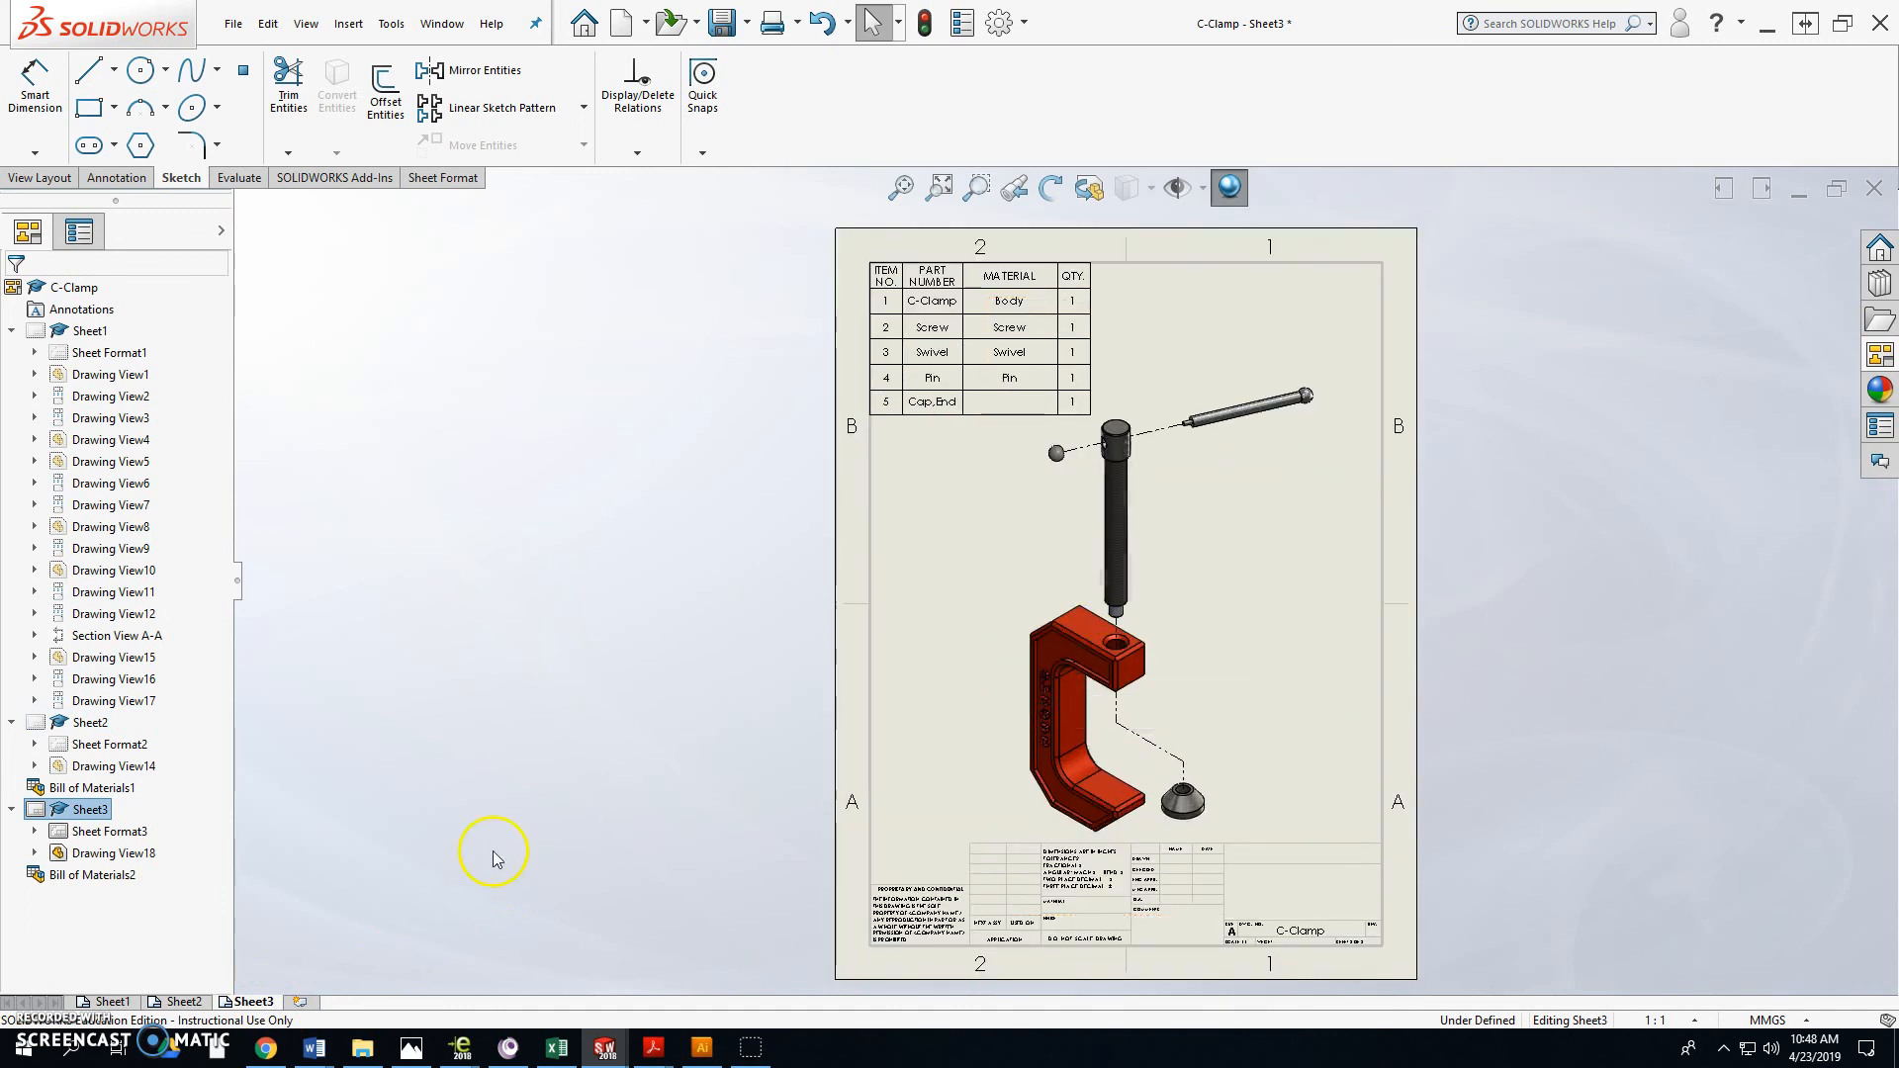